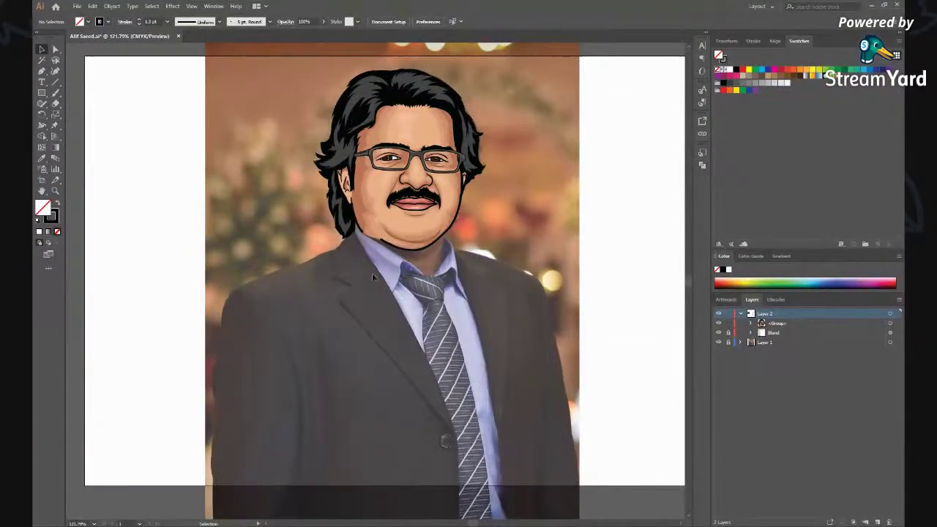
Step: Sample the pink lip colour as the fill
{"action": "scroll", "coordinate": [369, 192], "scroll_direction": "up", "scroll_amount": 2}
{"action": "scroll", "coordinate": [369, 192], "scroll_direction": "up", "scroll_amount": 1}
{"action": "scroll", "coordinate": [369, 192], "scroll_direction": "up", "scroll_amount": 2}
{"action": "scroll", "coordinate": [386, 318], "scroll_direction": "down", "scroll_amount": 1}
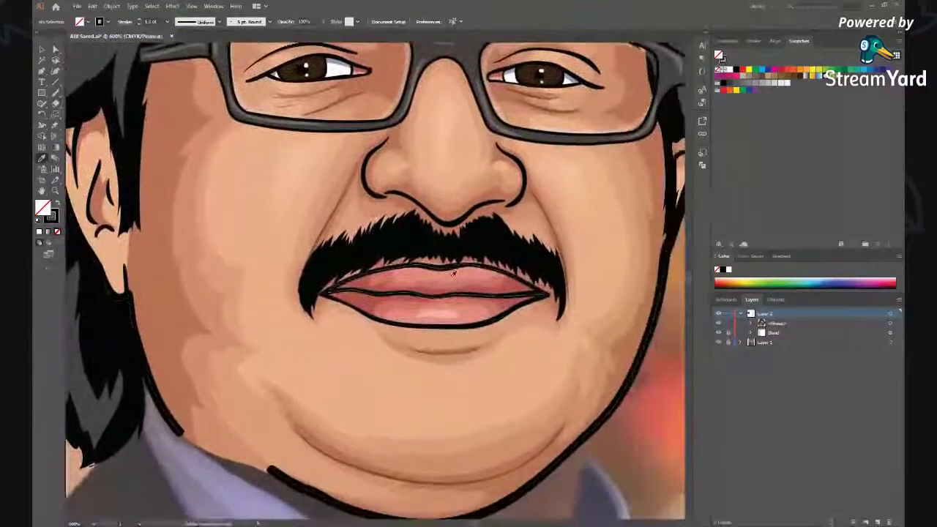
{"action": "scroll", "coordinate": [469, 277], "scroll_direction": "up", "scroll_amount": 2}
{"action": "left_click", "coordinate": [469, 276]}
Step: Lock Layer 2 and add a new empty Layer 3 above it
{"action": "scroll", "coordinate": [440, 307], "scroll_direction": "down", "scroll_amount": 3}
{"action": "scroll", "coordinate": [390, 405], "scroll_direction": "down", "scroll_amount": 2}
{"action": "left_click_drag", "start_coordinate": [390, 405], "coordinate": [407, 365]}
{"action": "left_click", "coordinate": [741, 314]}
{"action": "left_click", "coordinate": [729, 313]}
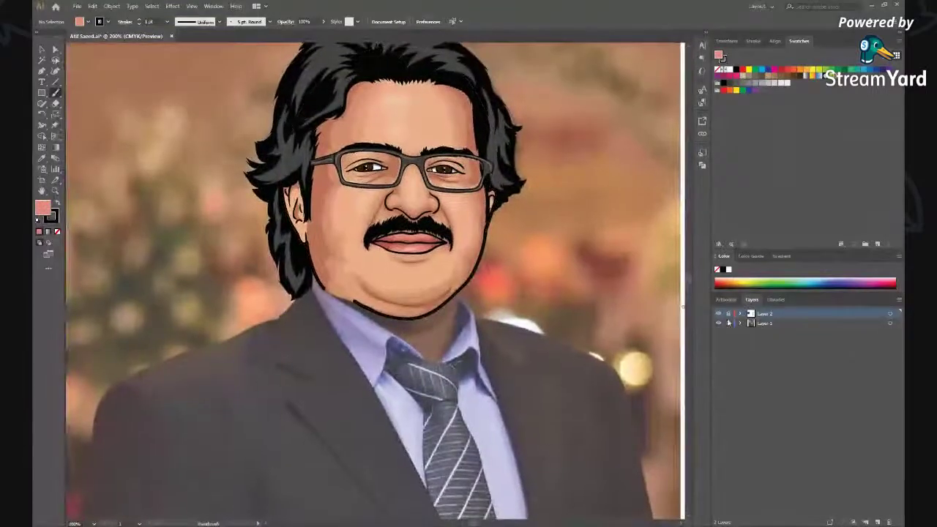
{"action": "left_click", "coordinate": [877, 522]}
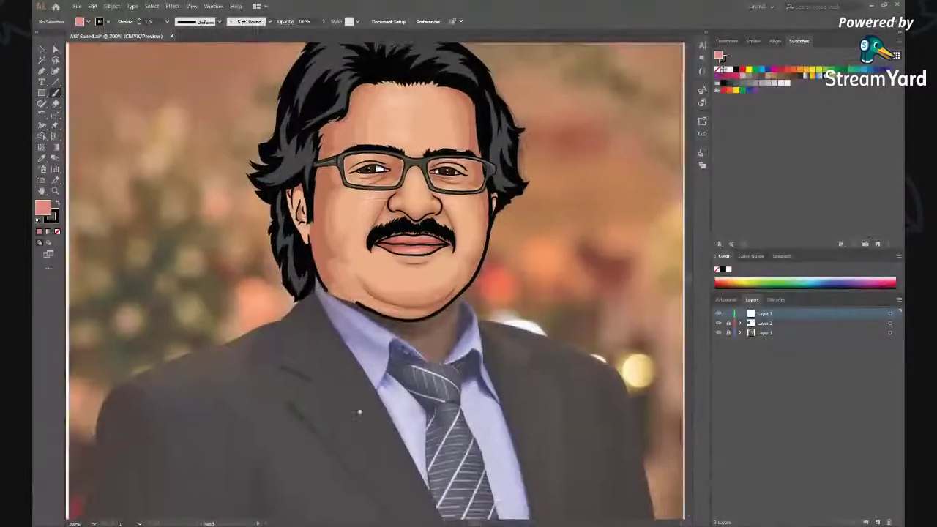
Step: Move Layer 3 below Layer 2 in the Layers panel
{"action": "left_click_drag", "start_coordinate": [343, 345], "coordinate": [401, 279]}
{"action": "scroll", "coordinate": [401, 278], "scroll_direction": "up", "scroll_amount": 2}
{"action": "scroll", "coordinate": [400, 366], "scroll_direction": "up", "scroll_amount": 2}
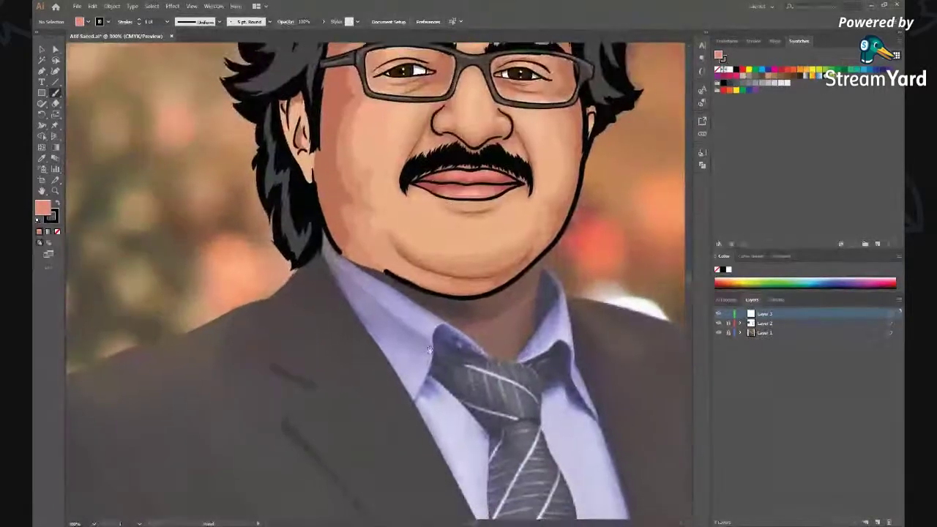
{"action": "scroll", "coordinate": [399, 374], "scroll_direction": "down", "scroll_amount": 2}
{"action": "scroll", "coordinate": [399, 375], "scroll_direction": "down", "scroll_amount": 1}
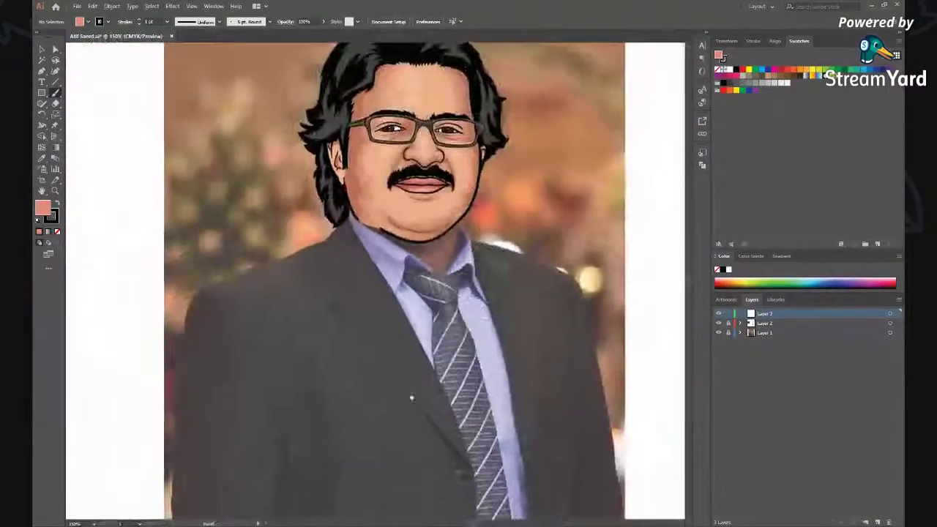
{"action": "scroll", "coordinate": [398, 358], "scroll_direction": "up", "scroll_amount": 1}
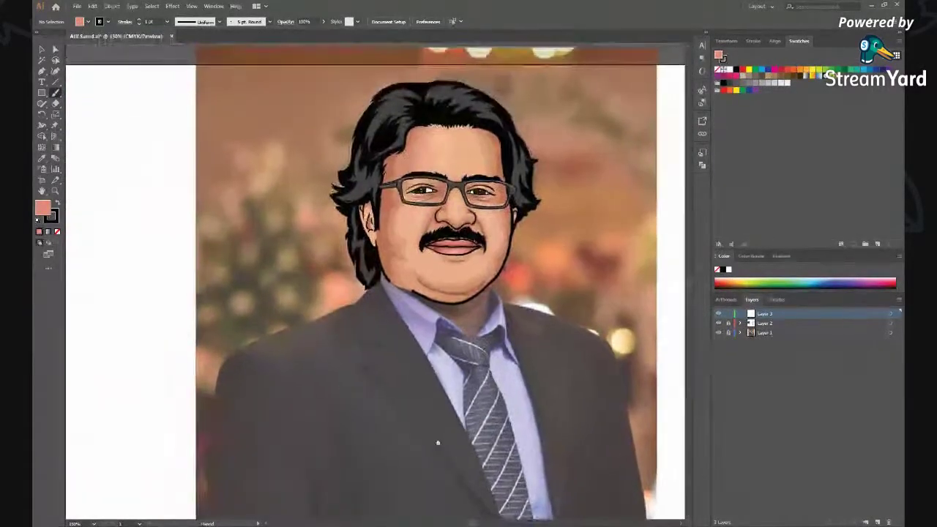
{"action": "scroll", "coordinate": [399, 333], "scroll_direction": "down", "scroll_amount": 1}
{"action": "scroll", "coordinate": [400, 331], "scroll_direction": "up", "scroll_amount": 1}
{"action": "scroll", "coordinate": [409, 366], "scroll_direction": "up", "scroll_amount": 1}
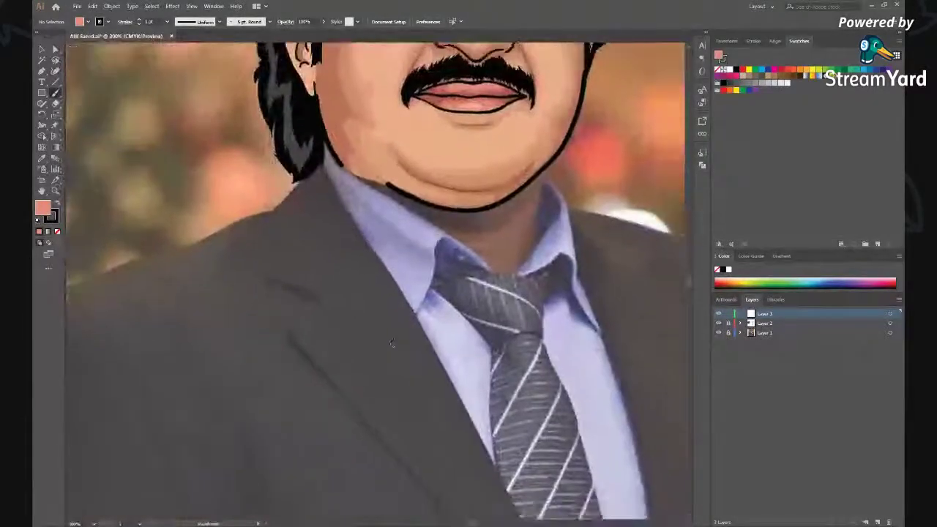
{"action": "scroll", "coordinate": [403, 406], "scroll_direction": "down", "scroll_amount": 2}
{"action": "scroll", "coordinate": [402, 405], "scroll_direction": "down", "scroll_amount": 2}
{"action": "left_click_drag", "start_coordinate": [764, 314], "coordinate": [764, 328]}
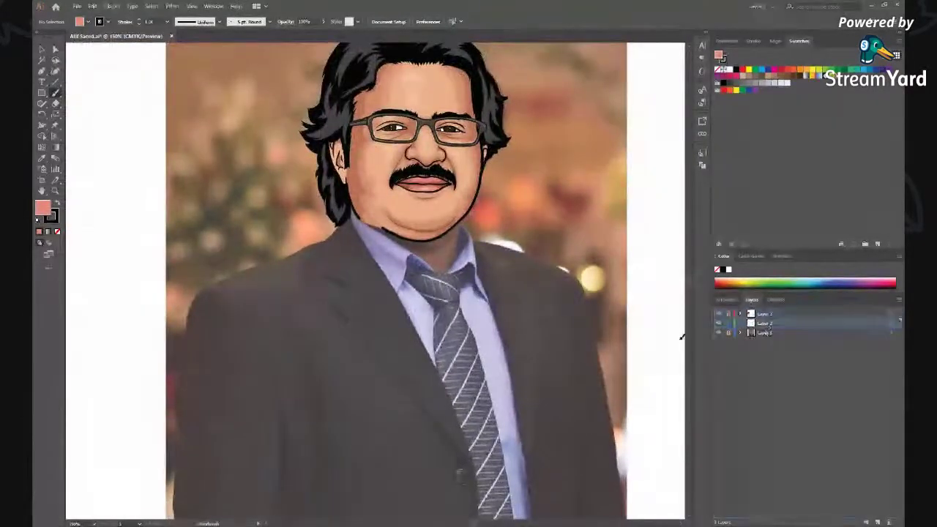
{"action": "scroll", "coordinate": [523, 351], "scroll_direction": "right", "scroll_amount": 1}
{"action": "scroll", "coordinate": [501, 315], "scroll_direction": "down", "scroll_amount": 2}
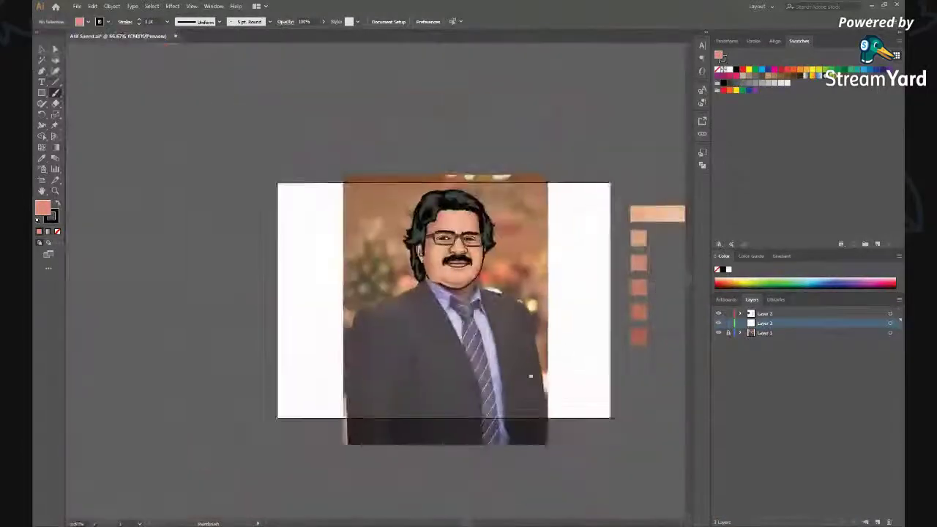
{"action": "scroll", "coordinate": [501, 315], "scroll_direction": "right", "scroll_amount": 3}
Step: Delete Layer 2's Blend sublayer of colour samples and make Layer 3 active
{"action": "left_click", "coordinate": [740, 314]}
{"action": "left_click", "coordinate": [773, 334]}
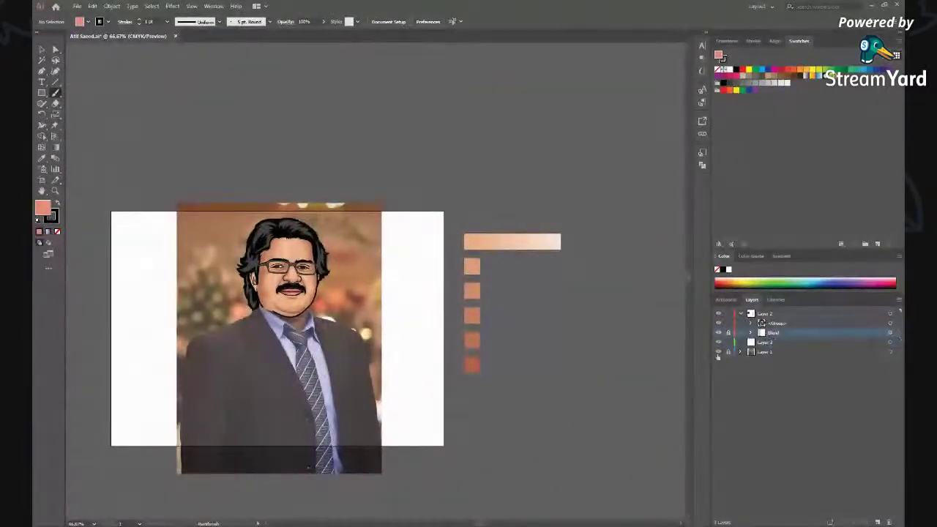
{"action": "left_click", "coordinate": [891, 522]}
{"action": "left_click", "coordinate": [740, 313]}
{"action": "left_click", "coordinate": [751, 320]}
{"action": "scroll", "coordinate": [204, 362], "scroll_direction": "up", "scroll_amount": 2}
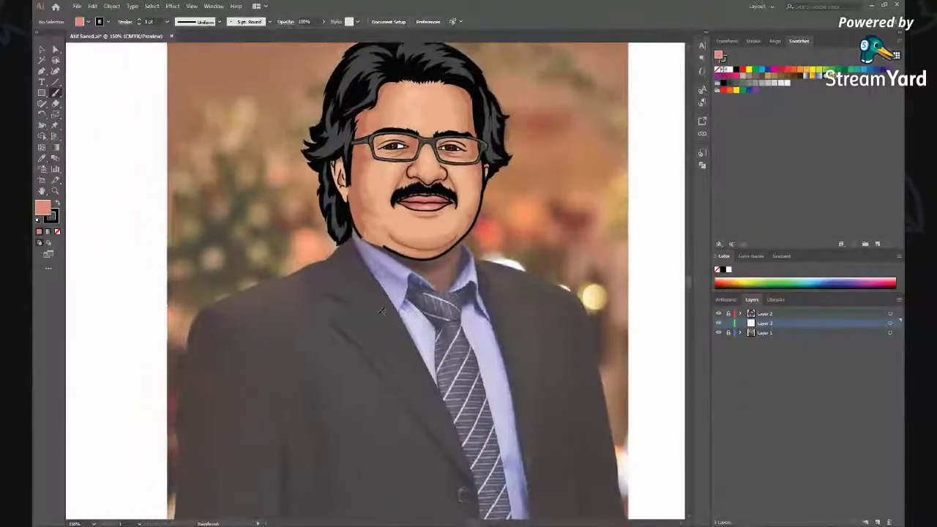
{"action": "scroll", "coordinate": [311, 217], "scroll_direction": "up", "scroll_amount": 3}
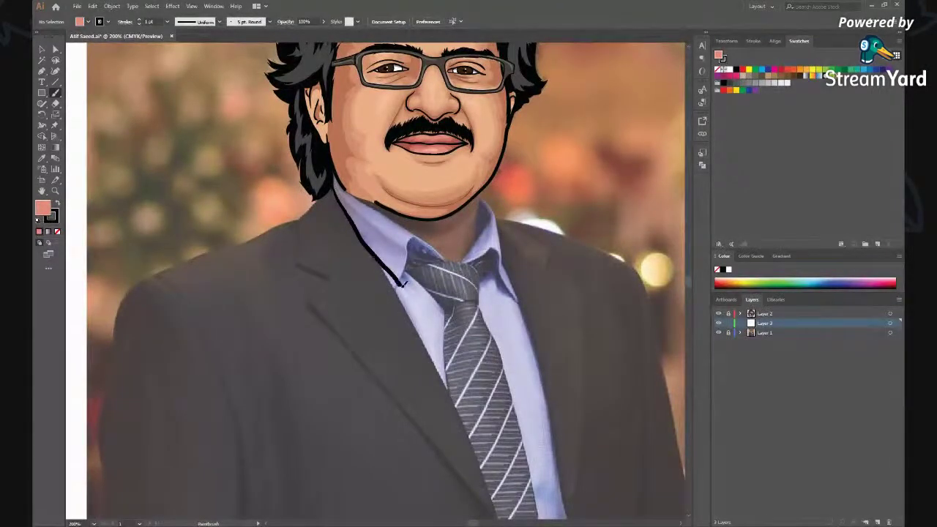
Step: Draw the first collar and lapel strokes, removing the unwanted lapel stroke
{"action": "left_click_drag", "start_coordinate": [402, 281], "coordinate": [402, 282]}
{"action": "scroll", "coordinate": [388, 248], "scroll_direction": "down", "scroll_amount": 1}
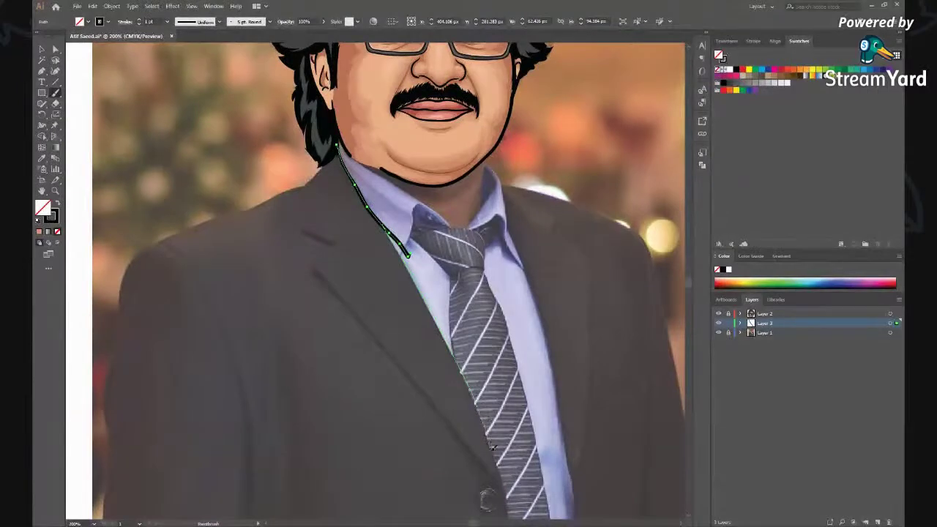
{"action": "left_click_drag", "start_coordinate": [510, 504], "coordinate": [510, 504]}
{"action": "key", "text": "ctrl+minus"}
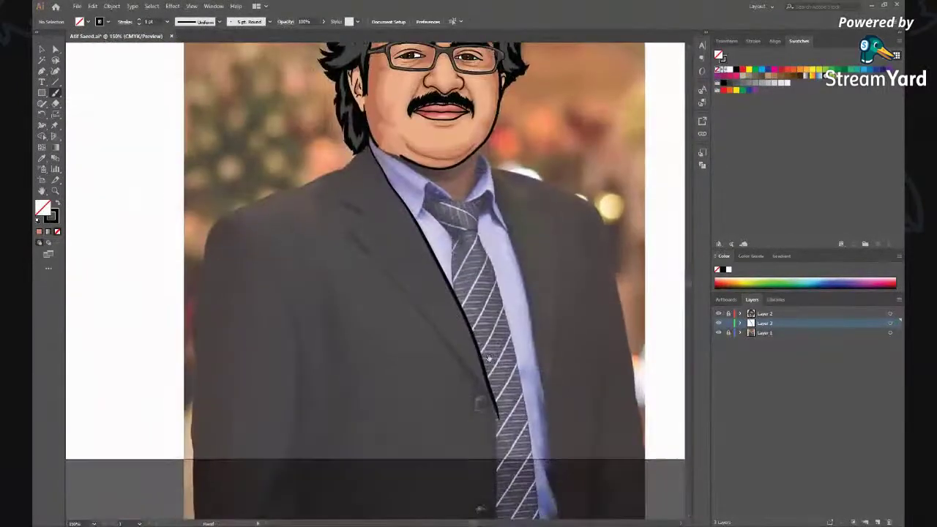
{"action": "left_click_drag", "start_coordinate": [495, 414], "coordinate": [497, 417]}
{"action": "key", "text": "ctrl+z"}
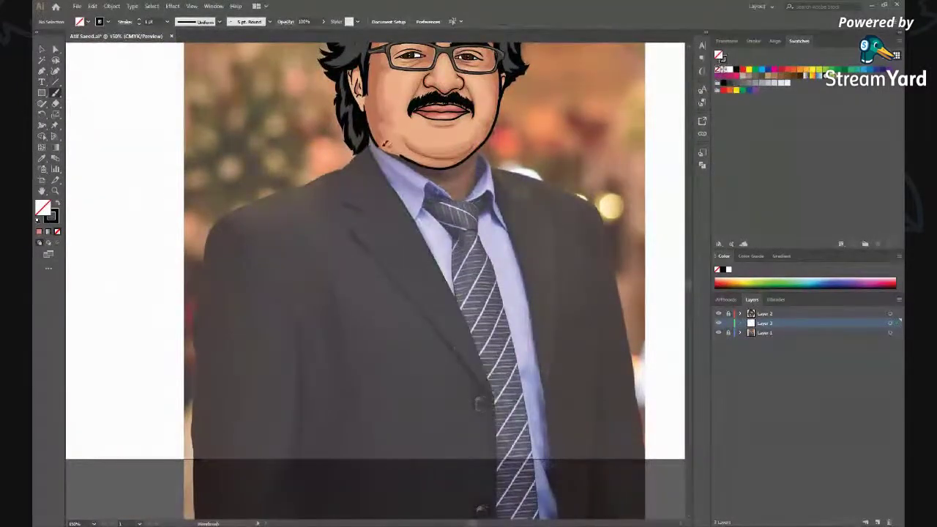
Step: Outline the jacket's left shoulder and left side down to the artboard bottom
{"action": "left_click_drag", "start_coordinate": [343, 165], "coordinate": [330, 174]}
{"action": "left_click_drag", "start_coordinate": [236, 207], "coordinate": [219, 217]}
{"action": "mouse_move", "coordinate": [205, 279]}
{"action": "left_mouse_down"}
{"action": "mouse_move", "coordinate": [192, 318]}
{"action": "mouse_move", "coordinate": [196, 346]}
{"action": "left_mouse_up"}
{"action": "left_click_drag", "start_coordinate": [193, 419], "coordinate": [189, 443]}
{"action": "left_click", "coordinate": [366, 143], "text": "ctrl"}
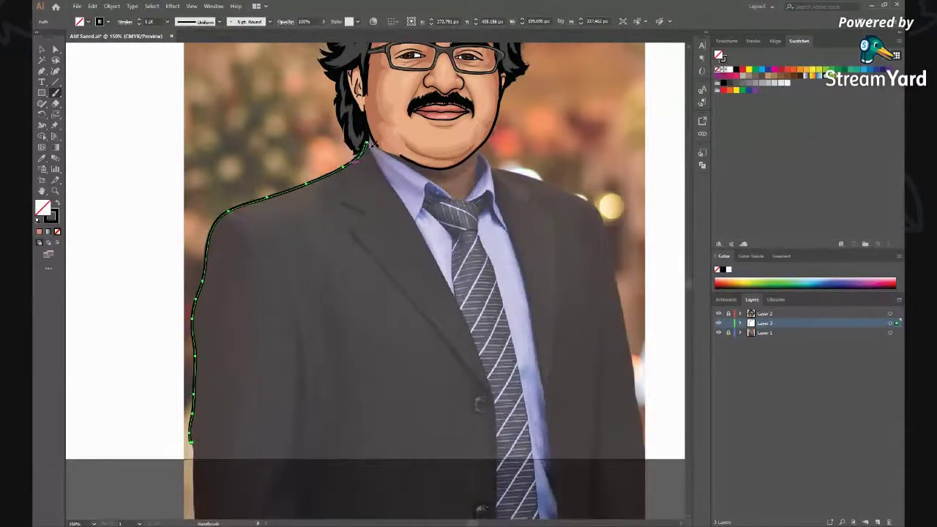
Step: Trace the collar edge and left lapel down beside the tie to the button
{"action": "left_click_drag", "start_coordinate": [398, 191], "coordinate": [418, 221]}
{"action": "left_click_drag", "start_coordinate": [467, 320], "coordinate": [491, 382]}
{"action": "left_click_drag", "start_coordinate": [501, 433], "coordinate": [501, 444]}
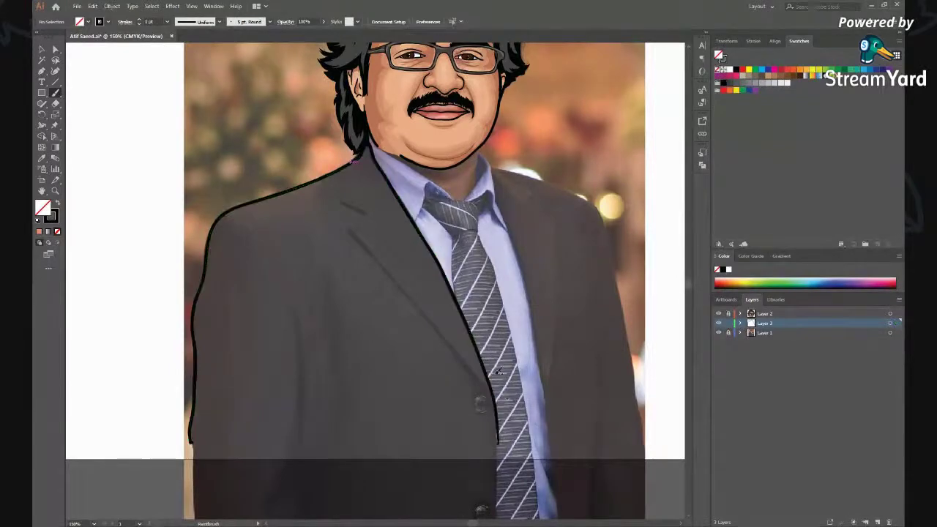
{"action": "left_click_drag", "start_coordinate": [513, 395], "coordinate": [543, 354]}
{"action": "key", "text": "ctrl+z"}
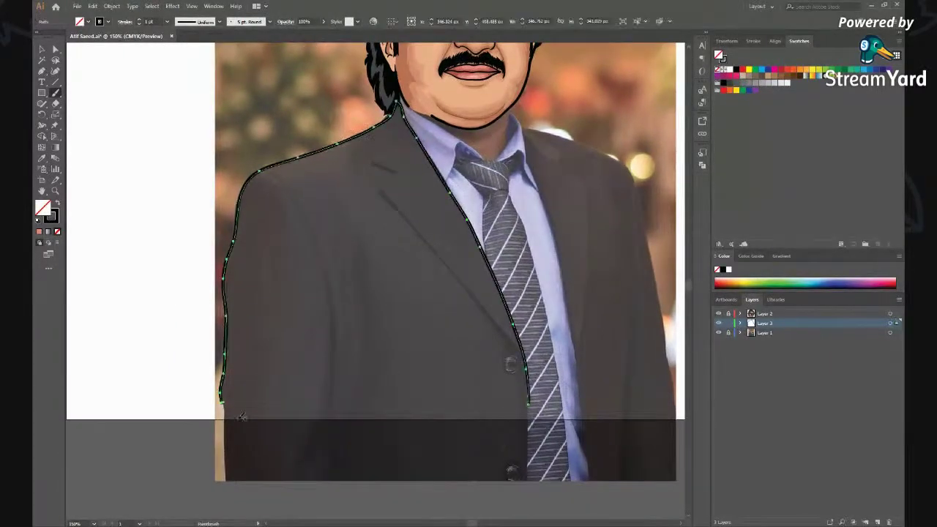
{"action": "left_click_drag", "start_coordinate": [470, 433], "coordinate": [348, 453]}
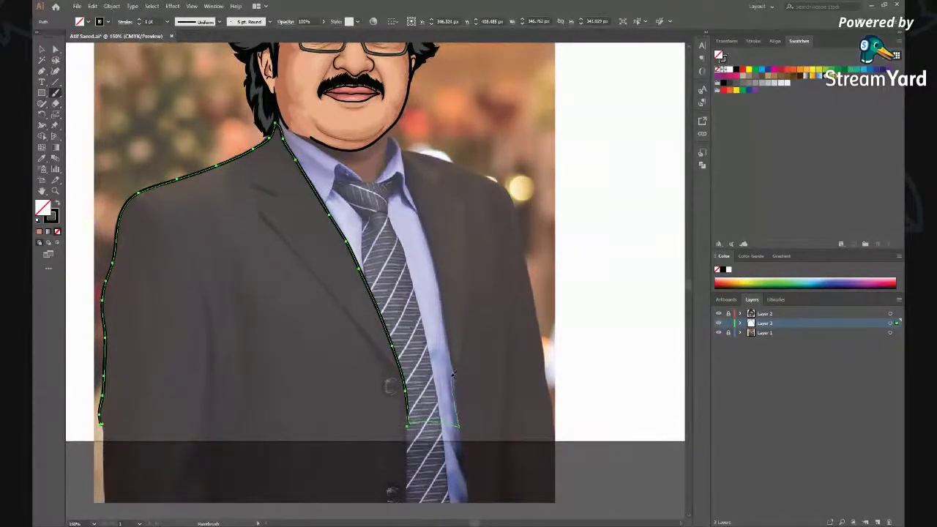
Step: Carry the outline around the tie's bottom and up its right side
{"action": "left_click_drag", "start_coordinate": [444, 302], "coordinate": [451, 318]}
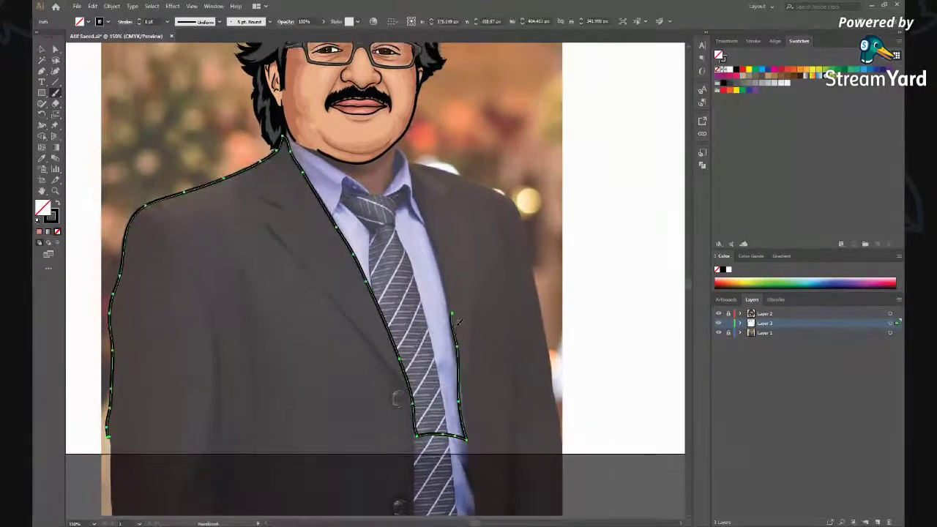
{"action": "key", "text": "ctrl+shift+a"}
{"action": "scroll", "coordinate": [419, 175], "scroll_direction": "up", "scroll_amount": 3}
{"action": "scroll", "coordinate": [419, 175], "scroll_direction": "up", "scroll_amount": 3}
{"action": "left_click", "coordinate": [428, 307], "text": "ctrl"}
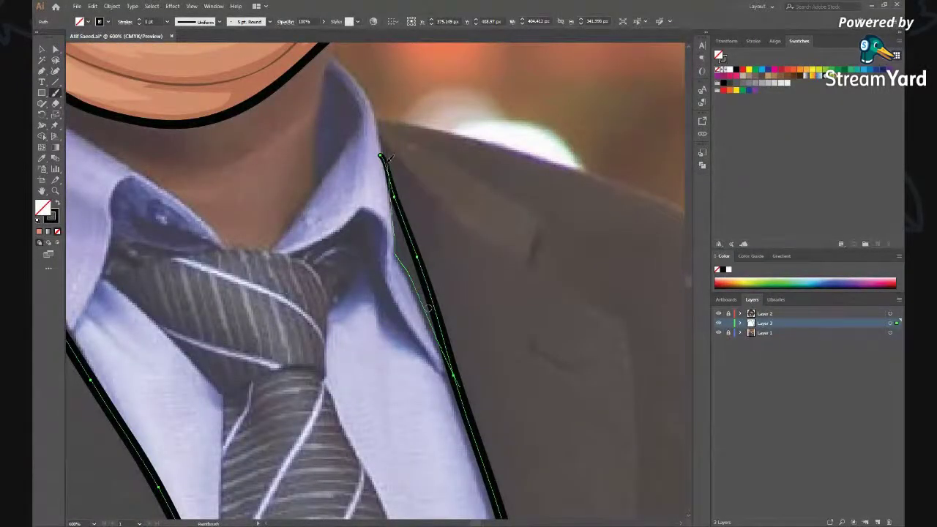
Step: Trace the right lapel up to the collar top and down the jacket's right side
{"action": "left_click_drag", "start_coordinate": [588, 167], "coordinate": [659, 198]}
{"action": "scroll", "coordinate": [461, 240], "scroll_direction": "down", "scroll_amount": 5}
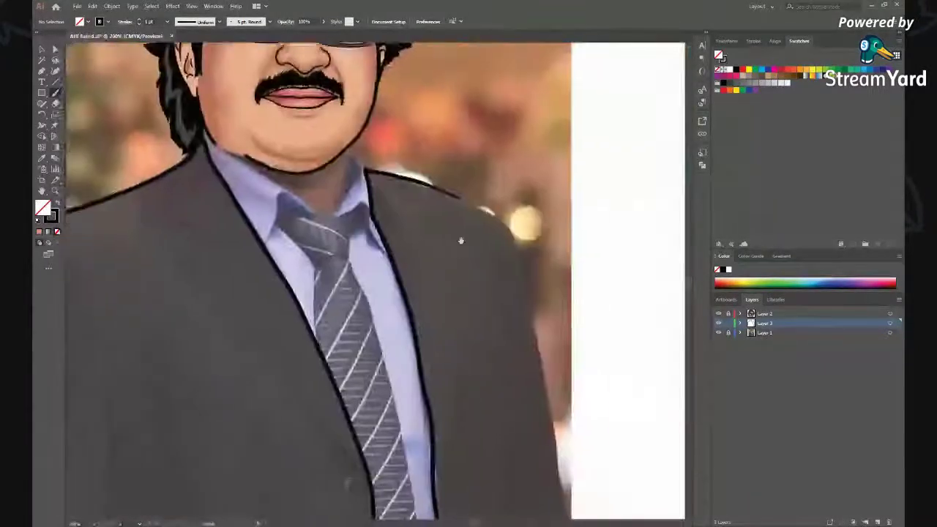
{"action": "left_click_drag", "start_coordinate": [511, 226], "coordinate": [531, 300]}
{"action": "scroll", "coordinate": [527, 293], "scroll_direction": "down", "scroll_amount": 2}
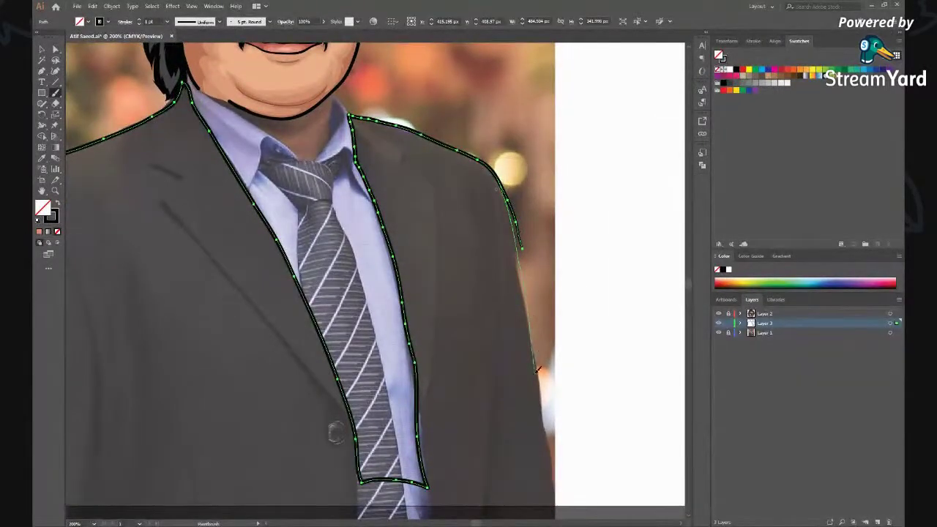
{"action": "left_click_drag", "start_coordinate": [536, 370], "coordinate": [552, 498]}
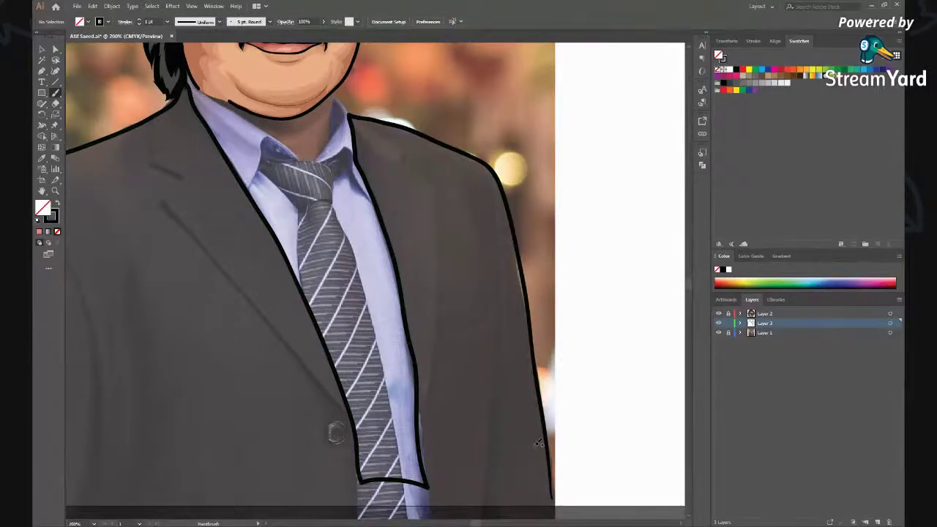
Step: Draw the line across the jacket's bottom edge to close the outline
{"action": "mouse_move", "coordinate": [315, 413]}
{"action": "left_mouse_down"}
{"action": "mouse_move", "coordinate": [407, 405]}
{"action": "mouse_move", "coordinate": [415, 372]}
{"action": "left_mouse_up"}
{"action": "key", "text": "ctrl+minus"}
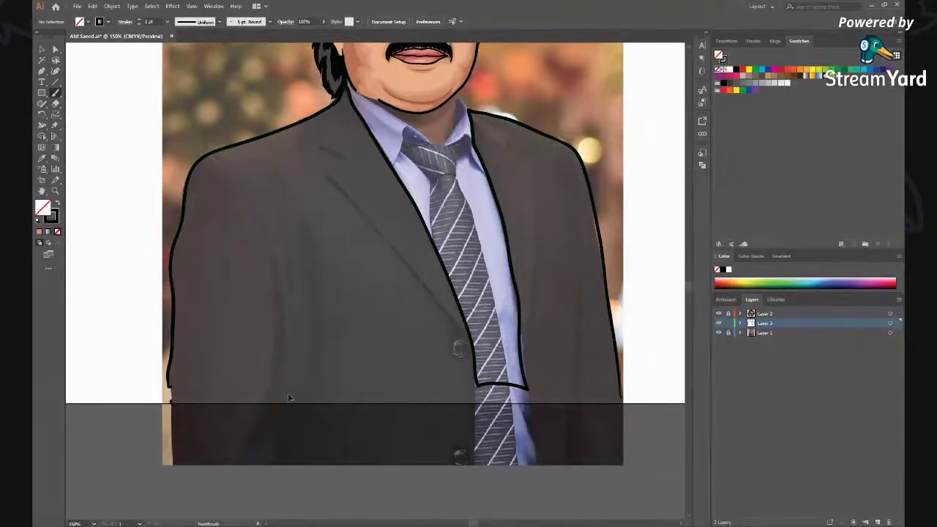
{"action": "left_click_drag", "start_coordinate": [238, 401], "coordinate": [622, 402]}
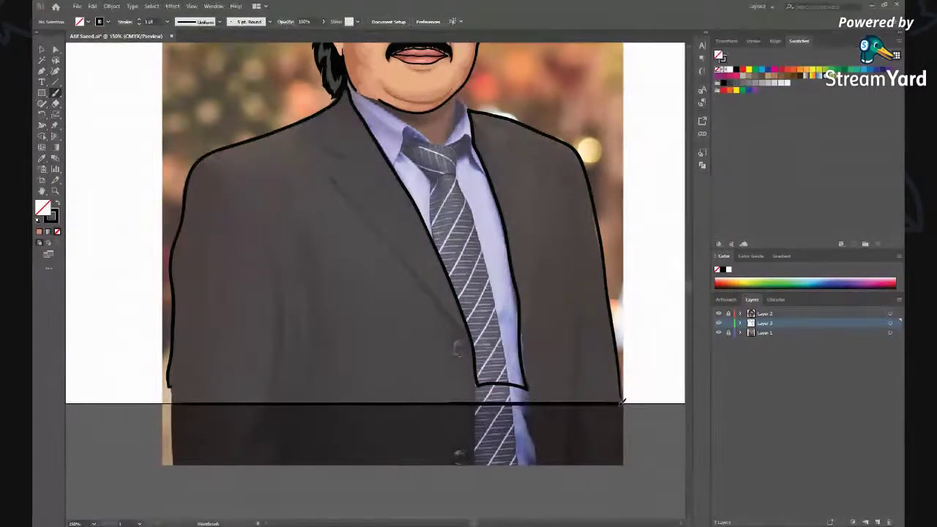
{"action": "key", "text": "v"}
{"action": "key", "text": "b"}
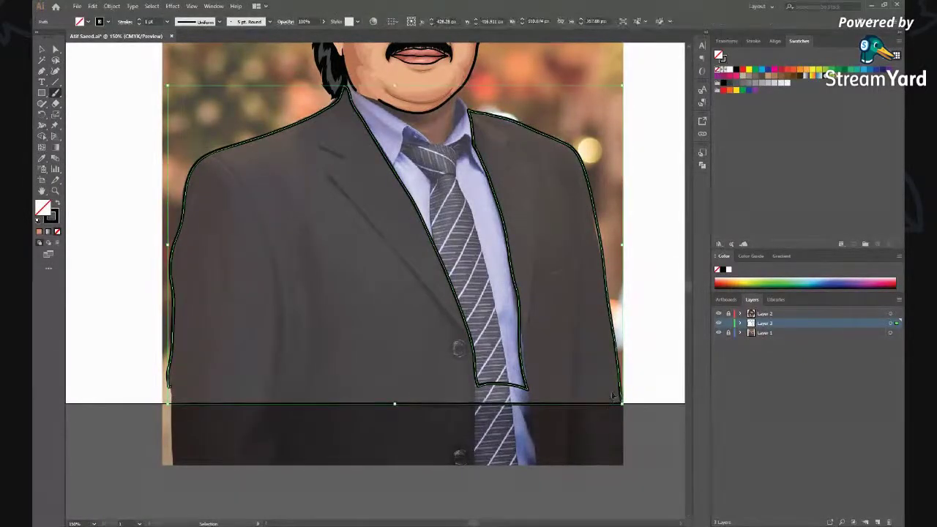
{"action": "scroll", "coordinate": [169, 388], "scroll_direction": "up", "scroll_amount": 4}
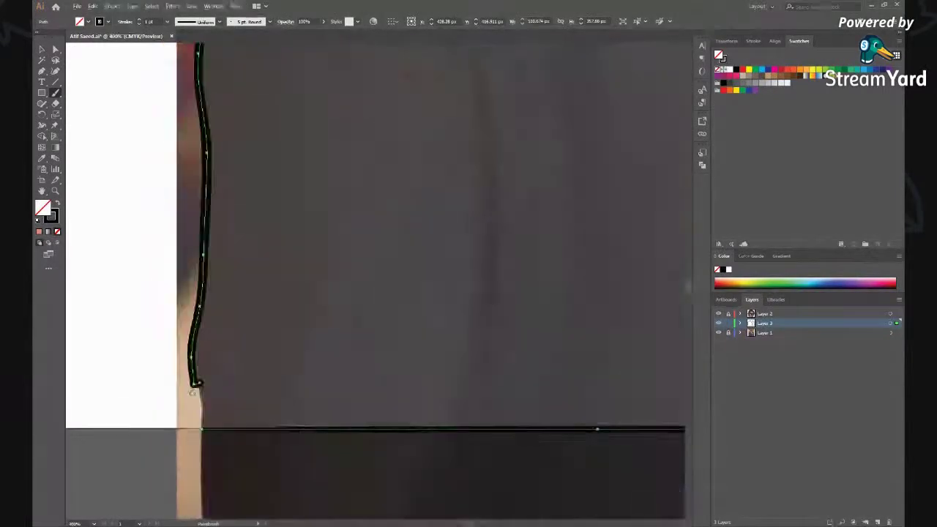
{"action": "scroll", "coordinate": [197, 381], "scroll_direction": "down", "scroll_amount": 2}
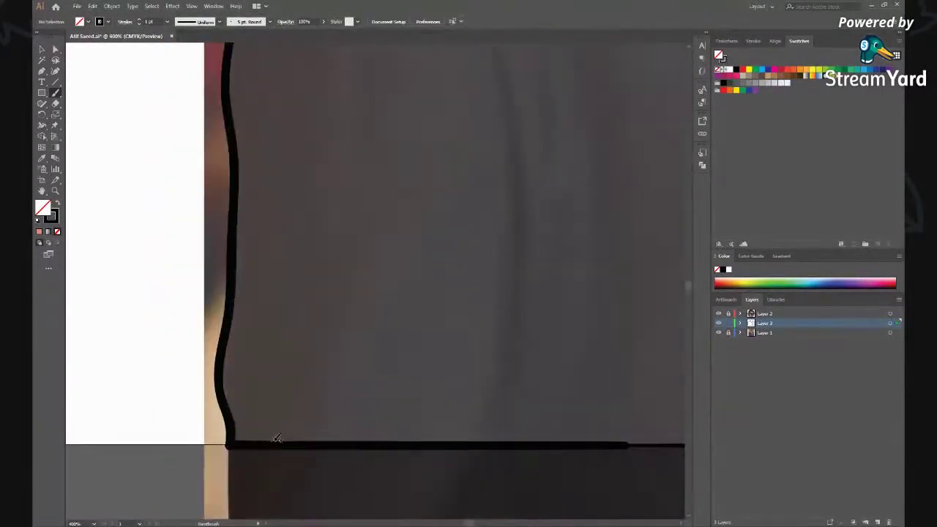
{"action": "scroll", "coordinate": [198, 380], "scroll_direction": "down", "scroll_amount": 2}
{"action": "scroll", "coordinate": [482, 372], "scroll_direction": "right", "scroll_amount": 5}
{"action": "scroll", "coordinate": [481, 372], "scroll_direction": "up", "scroll_amount": 2}
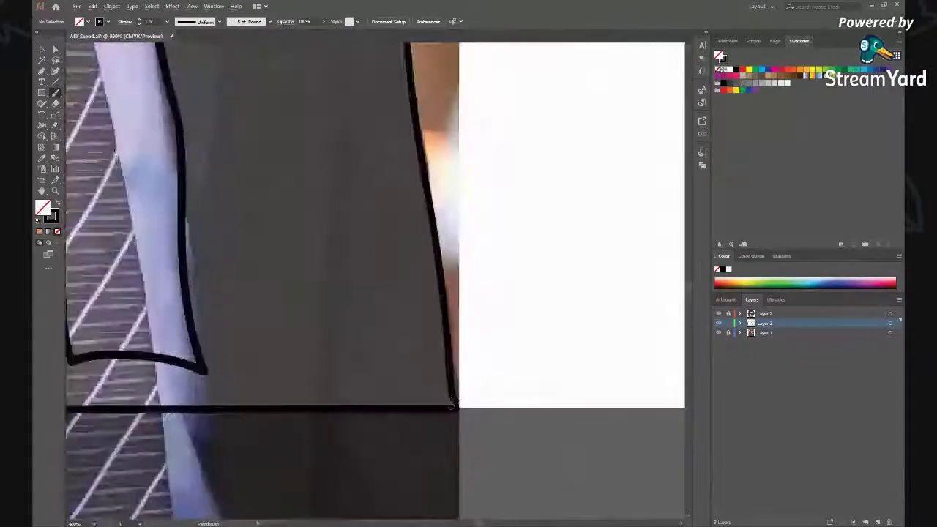
{"action": "scroll", "coordinate": [446, 348], "scroll_direction": "down", "scroll_amount": 3}
{"action": "scroll", "coordinate": [446, 348], "scroll_direction": "down", "scroll_amount": 1}
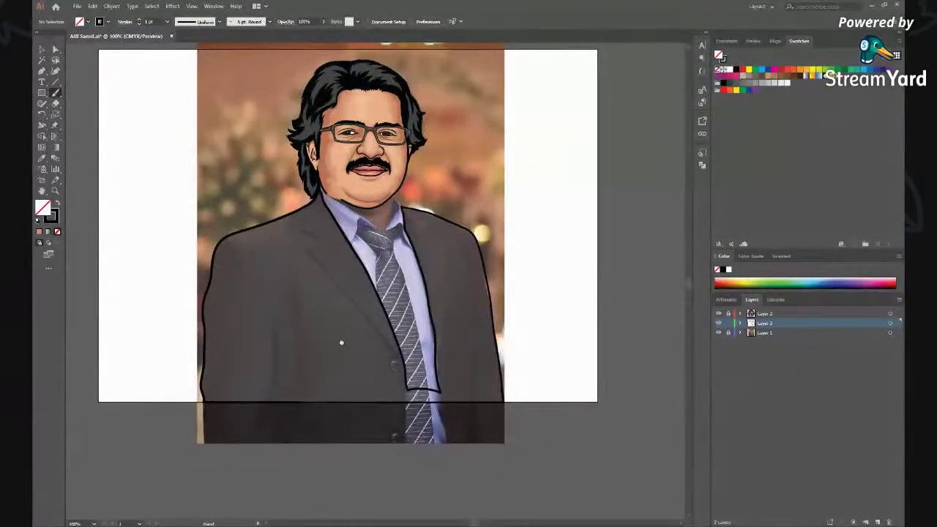
{"action": "scroll", "coordinate": [324, 301], "scroll_direction": "left", "scroll_amount": 1}
{"action": "scroll", "coordinate": [325, 301], "scroll_direction": "up", "scroll_amount": 3}
{"action": "scroll", "coordinate": [354, 312], "scroll_direction": "down", "scroll_amount": 1}
{"action": "scroll", "coordinate": [325, 361], "scroll_direction": "down", "scroll_amount": 1}
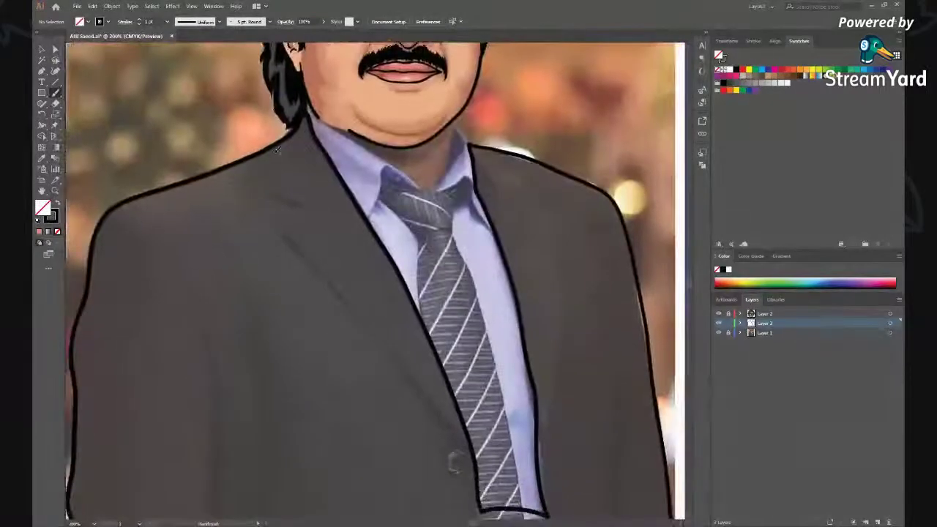
Step: Ink the left lapel's lower edge down to the tie and the right lapel along the collar
{"action": "left_click_drag", "start_coordinate": [296, 199], "coordinate": [300, 207]}
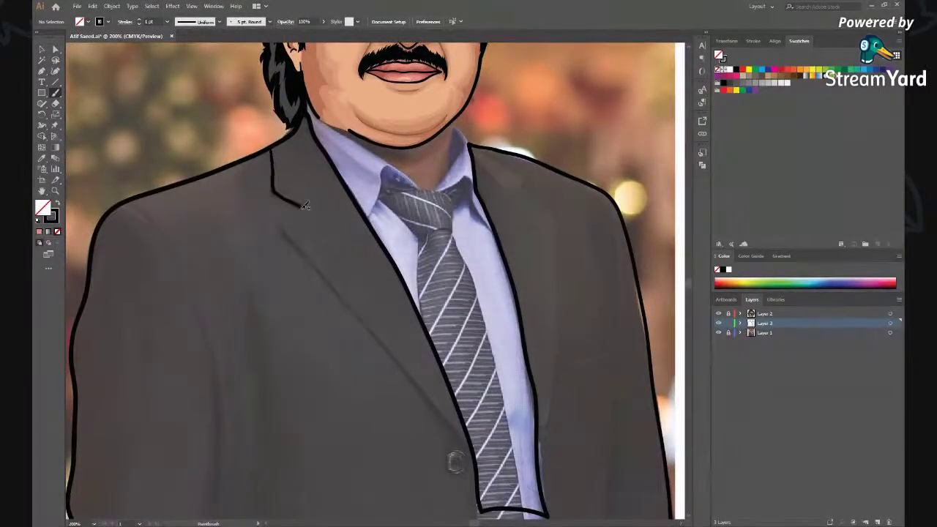
{"action": "left_click_drag", "start_coordinate": [283, 227], "coordinate": [318, 265]}
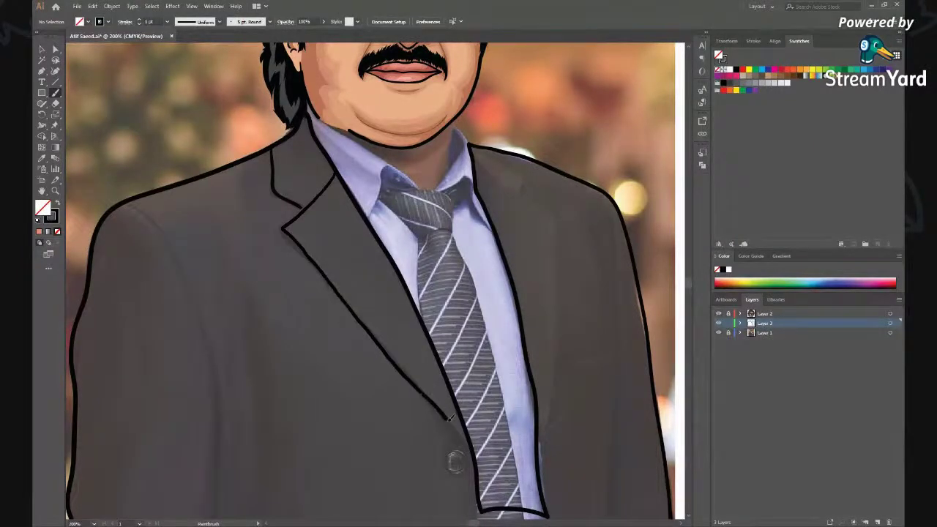
{"action": "left_click_drag", "start_coordinate": [369, 325], "coordinate": [470, 451]}
{"action": "left_click_drag", "start_coordinate": [510, 410], "coordinate": [471, 424]}
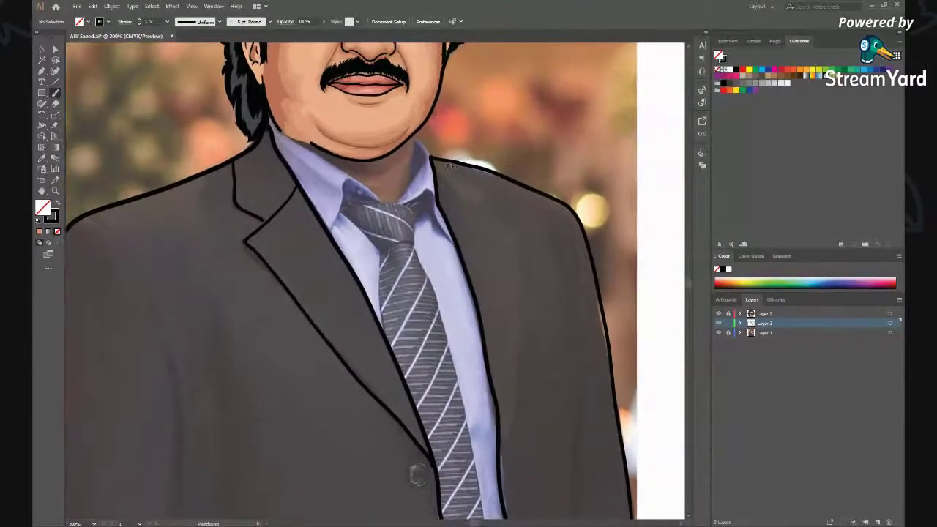
{"action": "mouse_move", "coordinate": [440, 158]}
{"action": "left_mouse_down"}
{"action": "mouse_move", "coordinate": [483, 185]}
{"action": "mouse_move", "coordinate": [477, 204]}
{"action": "mouse_move", "coordinate": [521, 259]}
{"action": "mouse_move", "coordinate": [524, 334]}
{"action": "mouse_move", "coordinate": [506, 452]}
{"action": "left_mouse_up"}
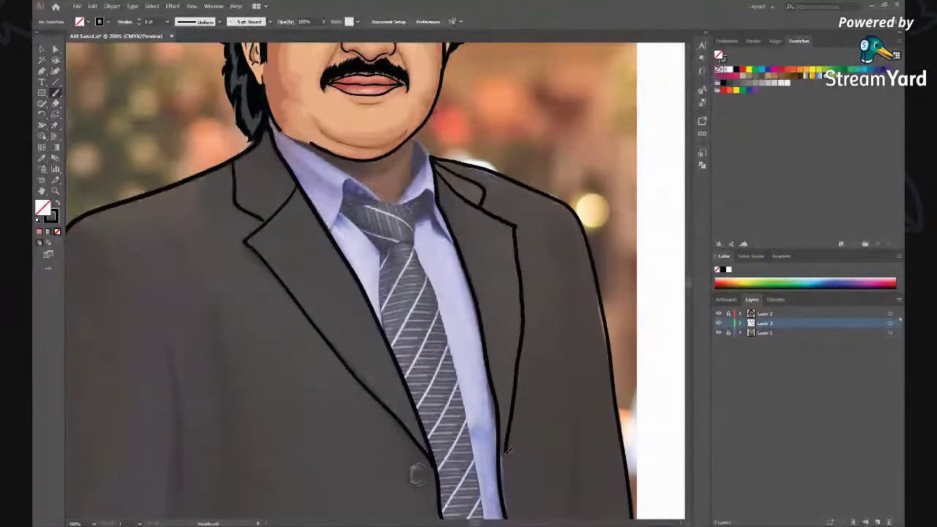
Step: Draw the breast pocket's left side, curved right edge and top edge
{"action": "scroll", "coordinate": [538, 435], "scroll_direction": "up", "scroll_amount": 1}
{"action": "scroll", "coordinate": [500, 341], "scroll_direction": "up", "scroll_amount": 1}
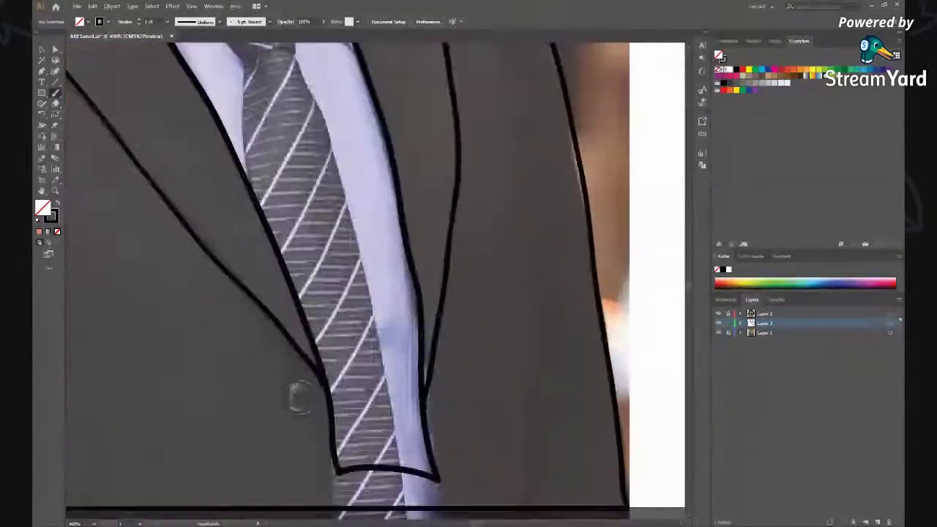
{"action": "scroll", "coordinate": [500, 341], "scroll_direction": "up", "scroll_amount": 1}
{"action": "mouse_move", "coordinate": [475, 261]}
{"action": "left_mouse_down"}
{"action": "mouse_move", "coordinate": [483, 328]}
{"action": "mouse_move", "coordinate": [593, 270]}
{"action": "left_mouse_up"}
{"action": "mouse_move", "coordinate": [580, 195]}
{"action": "left_mouse_down"}
{"action": "mouse_move", "coordinate": [597, 240]}
{"action": "mouse_move", "coordinate": [593, 270]}
{"action": "left_mouse_up"}
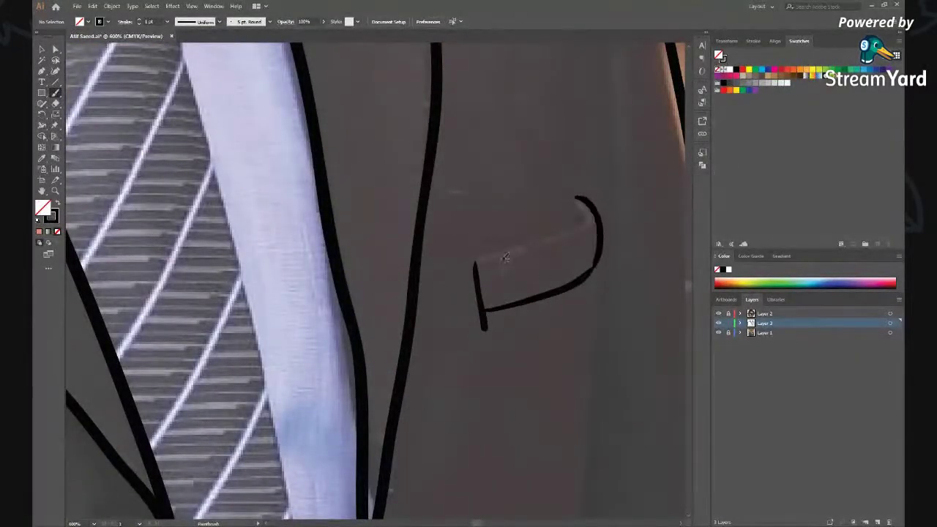
{"action": "mouse_move", "coordinate": [489, 260]}
{"action": "left_mouse_down"}
{"action": "mouse_move", "coordinate": [561, 236]}
{"action": "mouse_move", "coordinate": [582, 197]}
{"action": "left_mouse_up"}
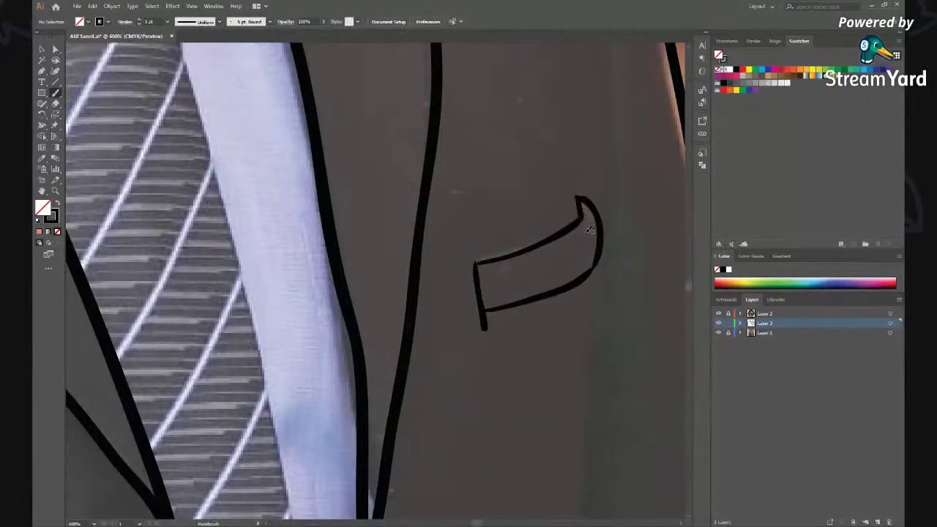
{"action": "scroll", "coordinate": [587, 224], "scroll_direction": "down", "scroll_amount": 2}
{"action": "scroll", "coordinate": [557, 298], "scroll_direction": "down", "scroll_amount": 1}
{"action": "scroll", "coordinate": [533, 224], "scroll_direction": "up", "scroll_amount": 1}
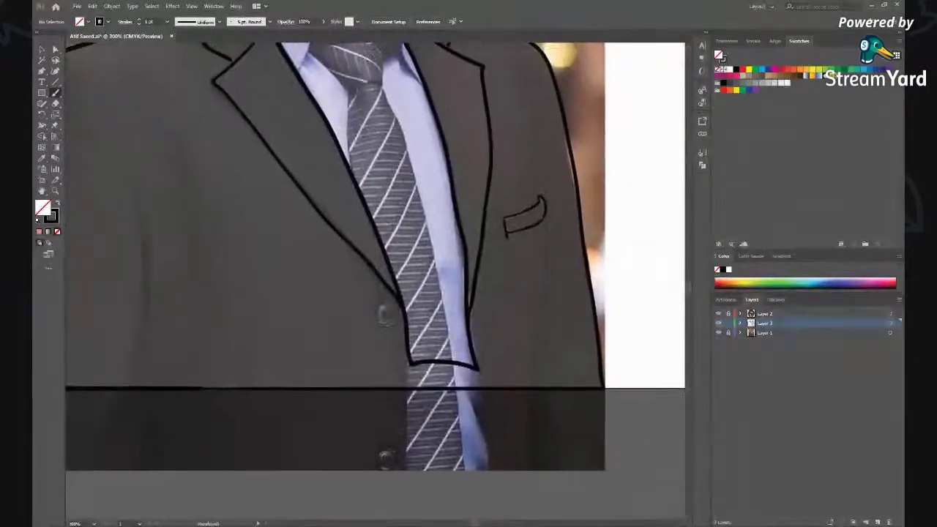
{"action": "scroll", "coordinate": [513, 220], "scroll_direction": "up", "scroll_amount": 1}
Step: Extend the right lapel line past the pocket and trace its outer edge
{"action": "scroll", "coordinate": [516, 297], "scroll_direction": "down", "scroll_amount": 1}
{"action": "left_click_drag", "start_coordinate": [536, 130], "coordinate": [546, 229]}
{"action": "left_click_drag", "start_coordinate": [547, 264], "coordinate": [542, 374]}
{"action": "left_click_drag", "start_coordinate": [538, 88], "coordinate": [550, 183]}
{"action": "scroll", "coordinate": [558, 241], "scroll_direction": "down", "scroll_amount": 2}
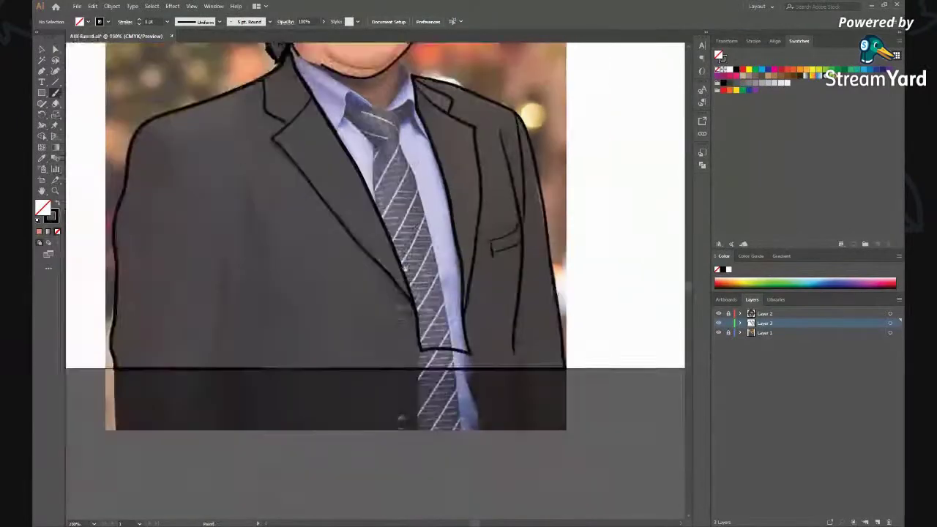
{"action": "scroll", "coordinate": [485, 293], "scroll_direction": "up", "scroll_amount": 2}
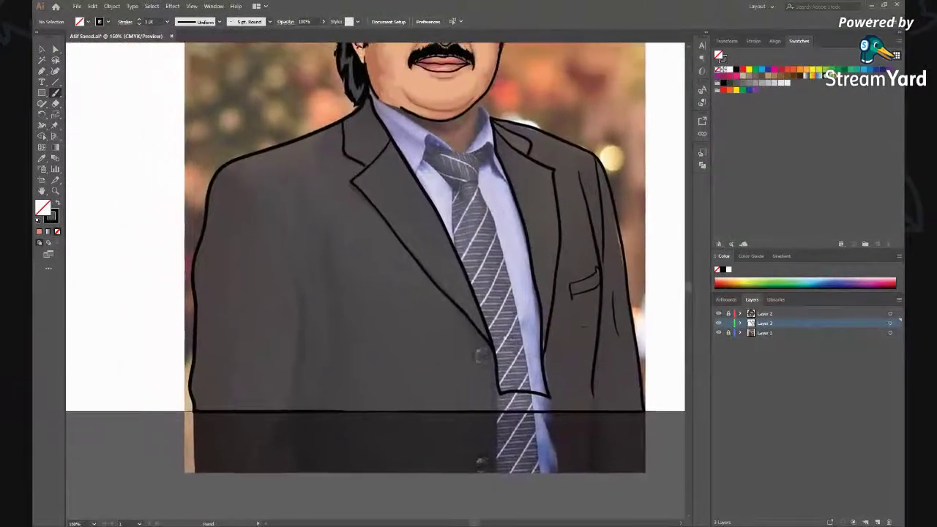
Step: Extend the jacket's left outline to the hem and add vertical fold lines
{"action": "mouse_move", "coordinate": [291, 245]}
{"action": "left_mouse_down"}
{"action": "mouse_move", "coordinate": [306, 318]}
{"action": "mouse_move", "coordinate": [302, 395]}
{"action": "left_mouse_up"}
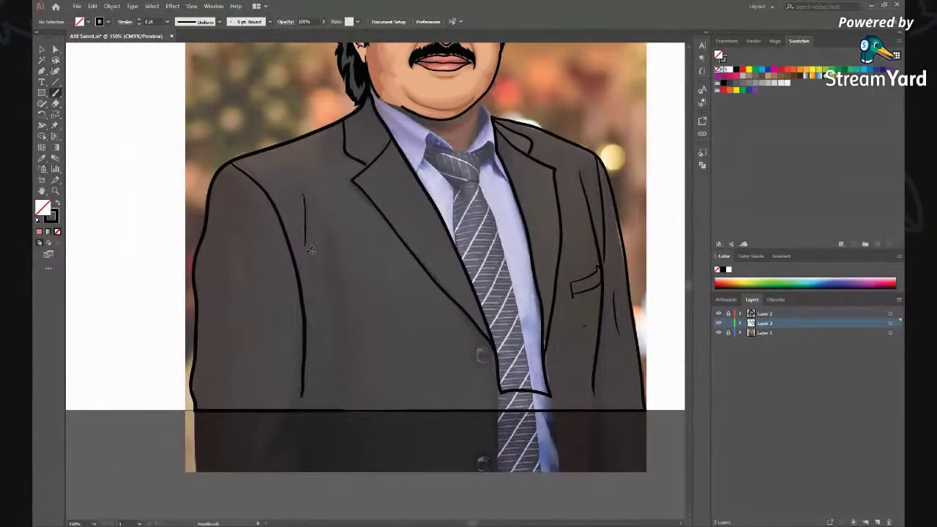
{"action": "mouse_move", "coordinate": [322, 245]}
{"action": "left_mouse_down"}
{"action": "mouse_move", "coordinate": [317, 359]}
{"action": "mouse_move", "coordinate": [339, 262]}
{"action": "mouse_move", "coordinate": [333, 380]}
{"action": "left_mouse_up"}
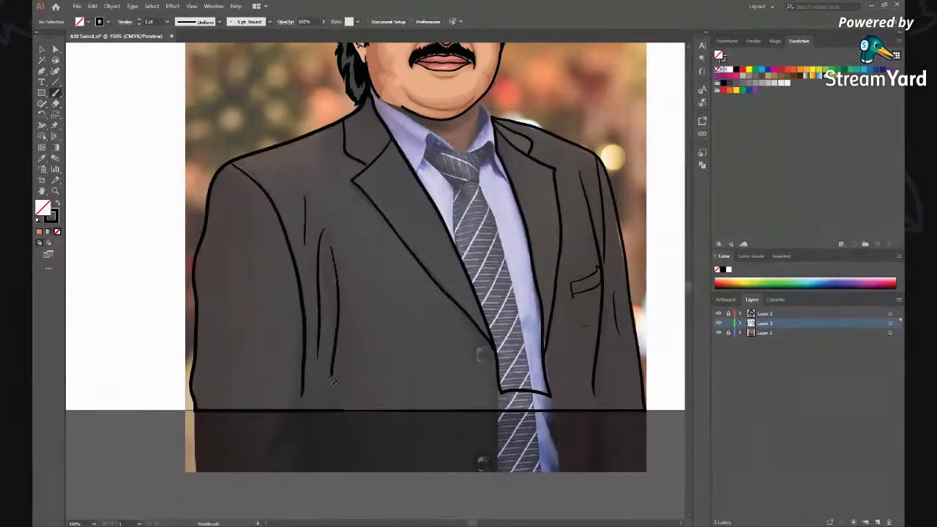
{"action": "scroll", "coordinate": [480, 399], "scroll_direction": "up", "scroll_amount": 2}
{"action": "scroll", "coordinate": [461, 366], "scroll_direction": "up", "scroll_amount": 2}
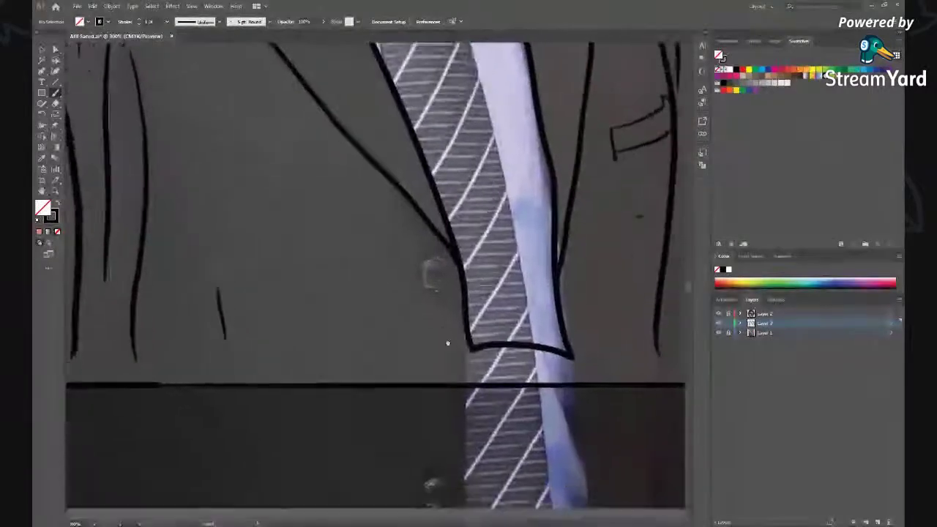
{"action": "scroll", "coordinate": [448, 338], "scroll_direction": "up", "scroll_amount": 1}
Step: Continue both of the tie's outlines down toward the hem
{"action": "left_click_drag", "start_coordinate": [455, 315], "coordinate": [455, 359]}
{"action": "left_click_drag", "start_coordinate": [555, 308], "coordinate": [557, 356]}
{"action": "mouse_move", "coordinate": [460, 263]}
{"action": "left_mouse_down"}
{"action": "mouse_move", "coordinate": [472, 303]}
{"action": "mouse_move", "coordinate": [438, 294]}
{"action": "left_mouse_up"}
{"action": "scroll", "coordinate": [428, 286], "scroll_direction": "up", "scroll_amount": 1}
{"action": "scroll", "coordinate": [428, 285], "scroll_direction": "up", "scroll_amount": 2}
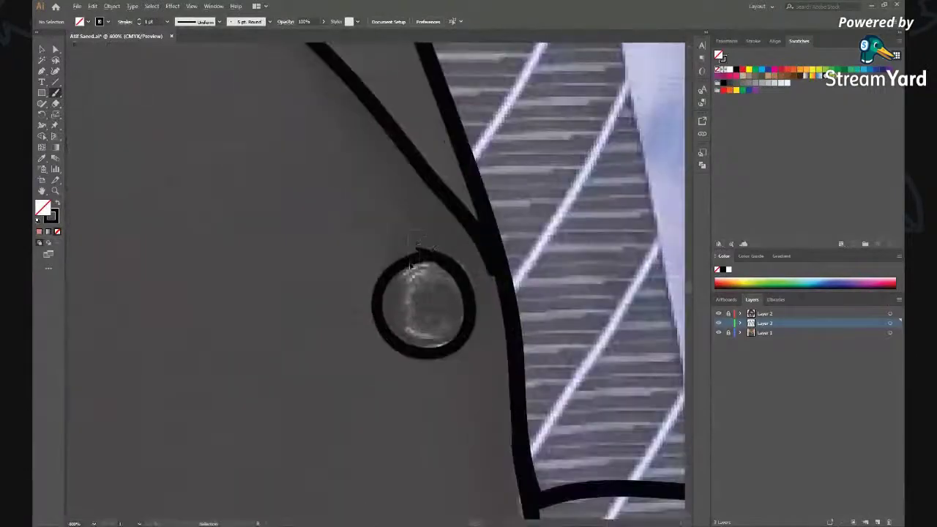
Step: Draw an inner ring inside the circle around the jacket button
{"action": "key", "text": "ctrl+shift+a"}
{"action": "left_click_drag", "start_coordinate": [435, 285], "coordinate": [419, 296]}
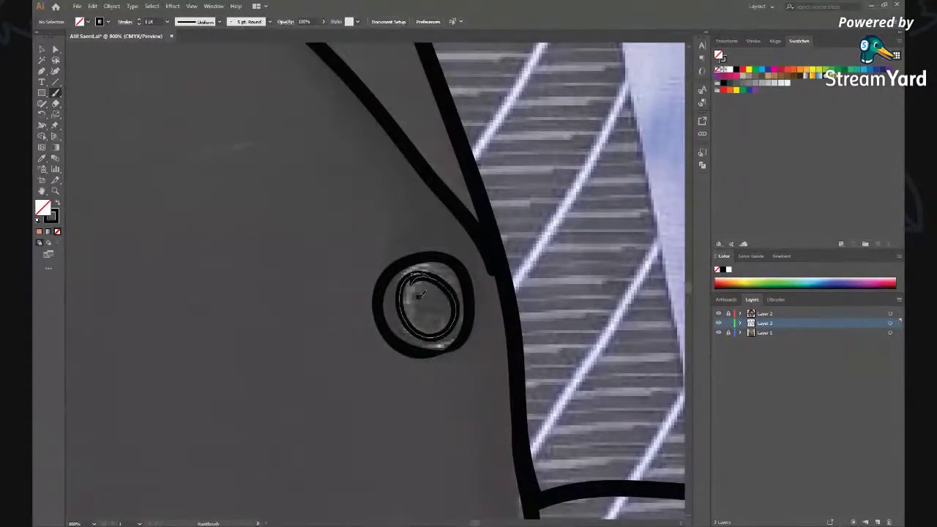
{"action": "scroll", "coordinate": [435, 307], "scroll_direction": "down", "scroll_amount": 3}
{"action": "scroll", "coordinate": [425, 344], "scroll_direction": "down", "scroll_amount": 2}
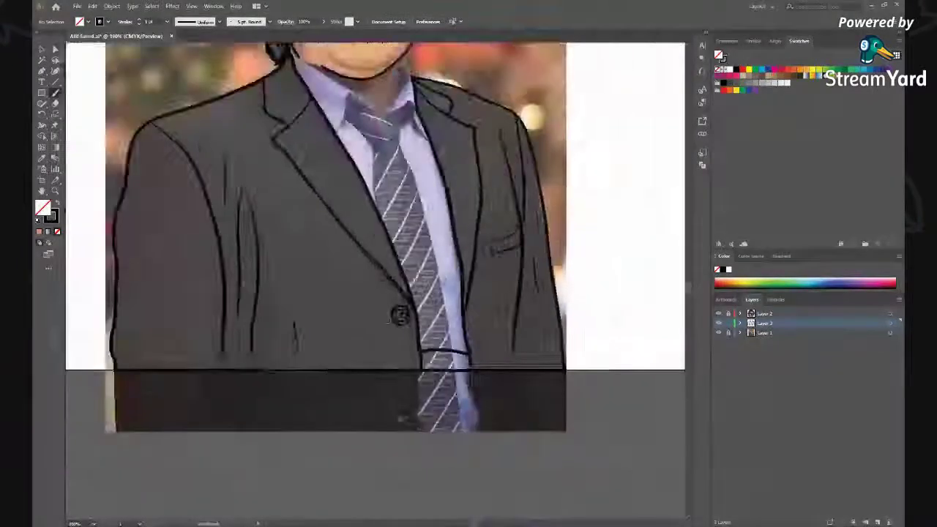
{"action": "scroll", "coordinate": [416, 379], "scroll_direction": "down", "scroll_amount": 1}
Step: Add a curved fold line on the jacket's left side, hiding the photo to check
{"action": "left_click", "coordinate": [718, 332]}
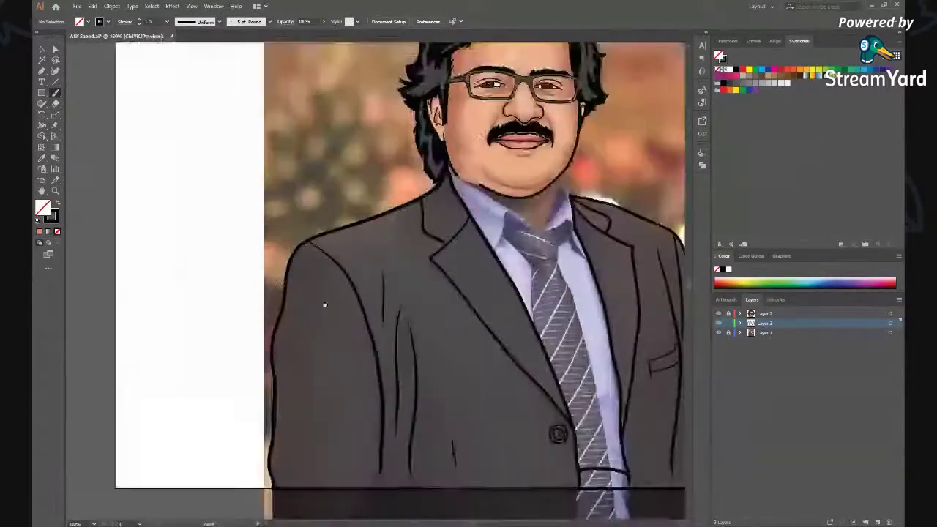
{"action": "scroll", "coordinate": [324, 307], "scroll_direction": "up", "scroll_amount": 1}
{"action": "left_click_drag", "start_coordinate": [314, 249], "coordinate": [327, 381]}
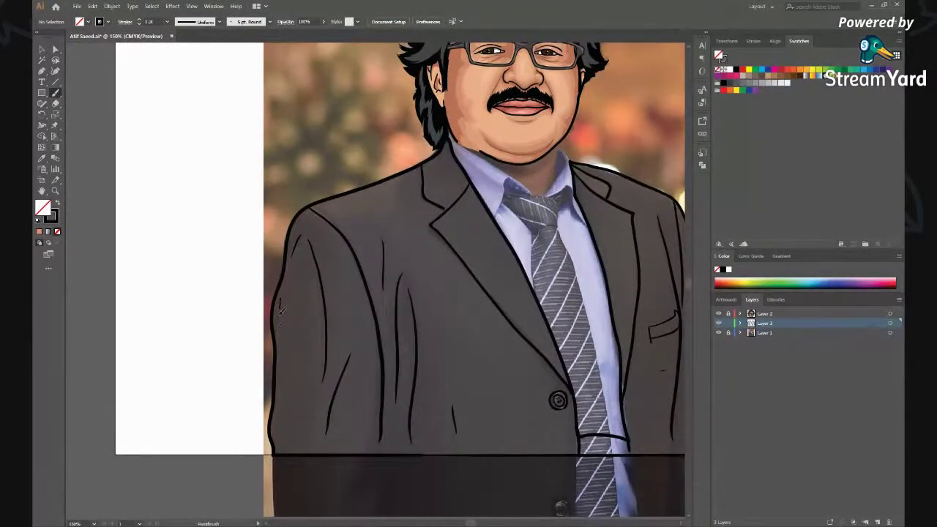
{"action": "scroll", "coordinate": [311, 330], "scroll_direction": "down", "scroll_amount": 2}
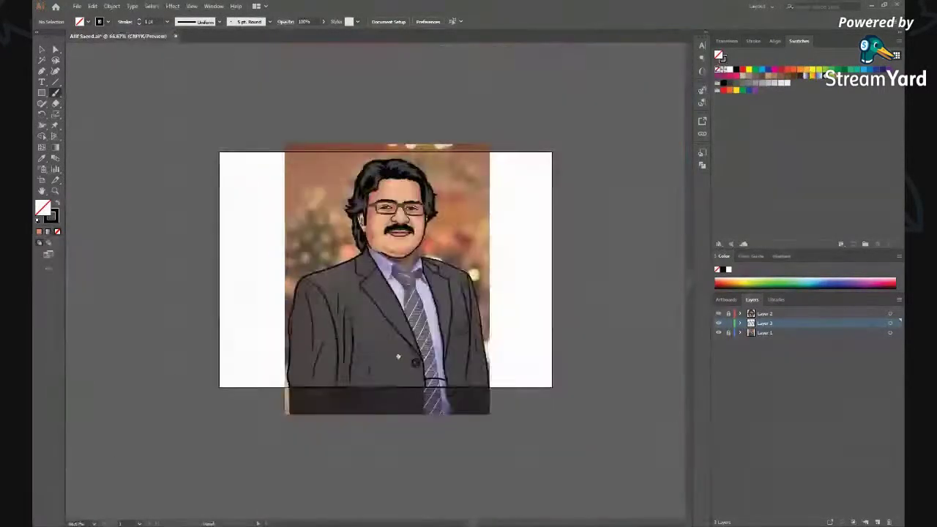
{"action": "left_click", "coordinate": [719, 333]}
{"action": "scroll", "coordinate": [357, 280], "scroll_direction": "up", "scroll_amount": 2}
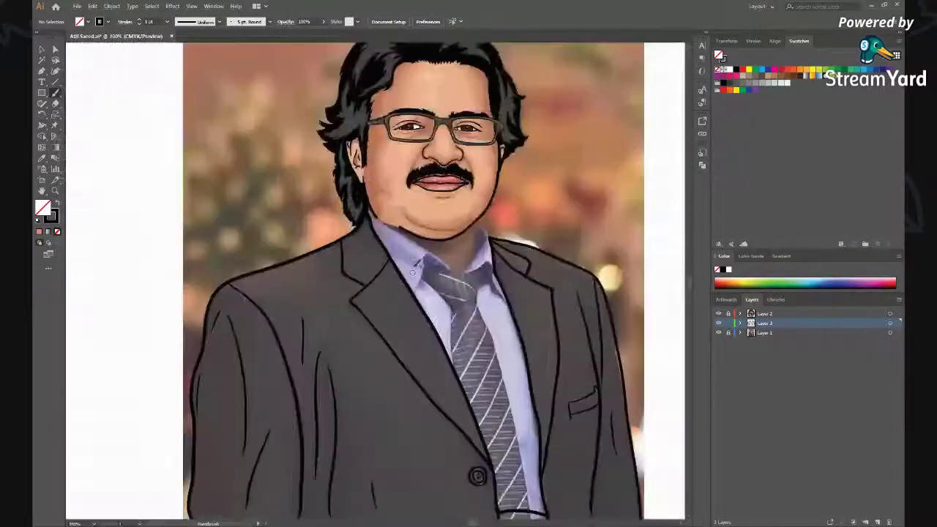
{"action": "scroll", "coordinate": [357, 281], "scroll_direction": "up", "scroll_amount": 2}
Step: Add a thin stroke along the left lapel
{"action": "left_click_drag", "start_coordinate": [295, 234], "coordinate": [339, 327]}
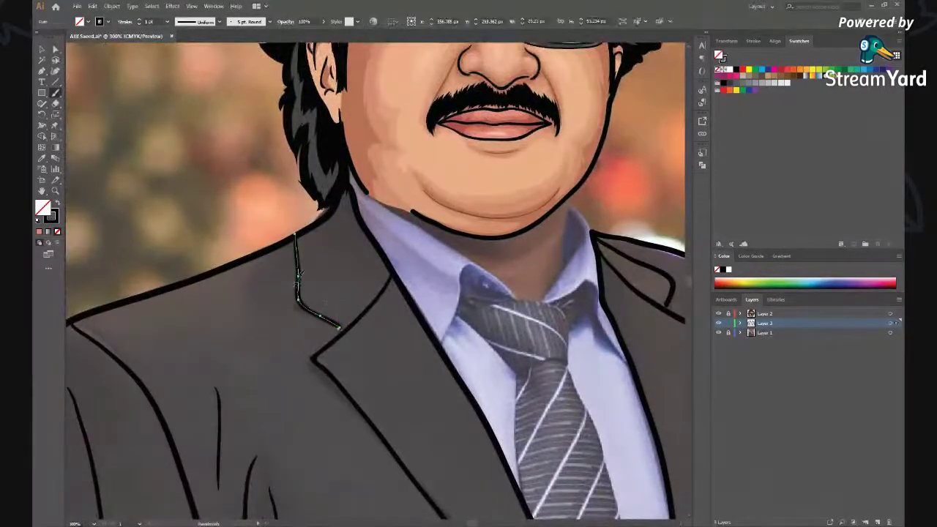
{"action": "key", "text": "ctrl+shift+a"}
{"action": "scroll", "coordinate": [471, 306], "scroll_direction": "down", "scroll_amount": 2}
{"action": "scroll", "coordinate": [471, 306], "scroll_direction": "down", "scroll_amount": 2}
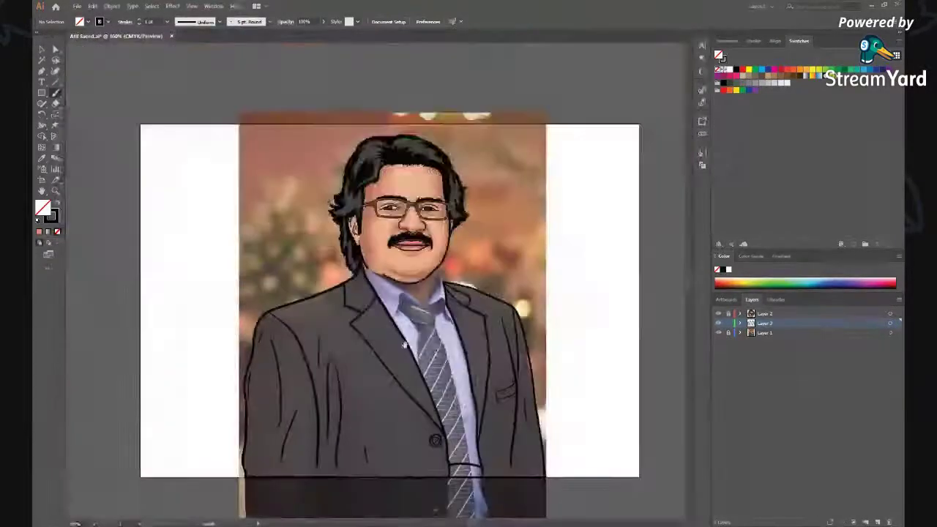
{"action": "key", "text": "v"}
{"action": "scroll", "coordinate": [471, 306], "scroll_direction": "up", "scroll_amount": 2}
{"action": "scroll", "coordinate": [469, 305], "scroll_direction": "up", "scroll_amount": 1}
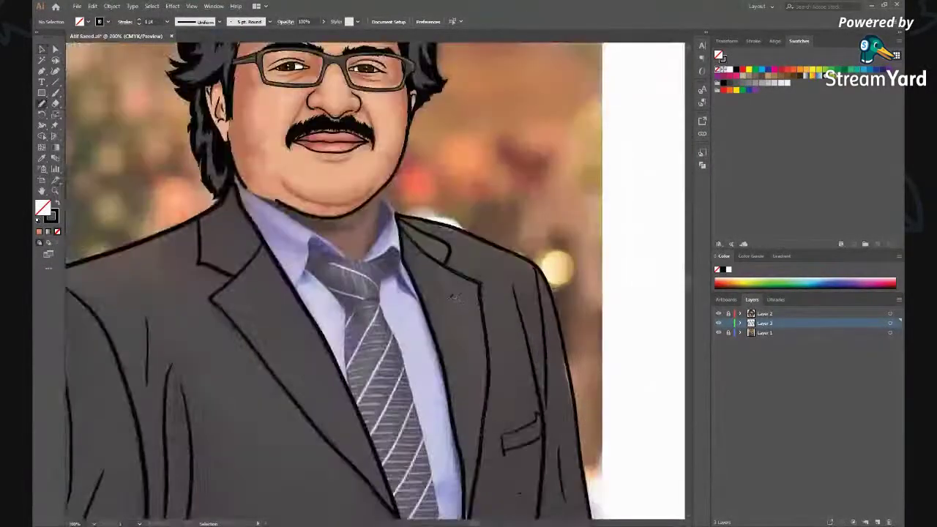
{"action": "scroll", "coordinate": [454, 301], "scroll_direction": "up", "scroll_amount": 1}
{"action": "scroll", "coordinate": [446, 301], "scroll_direction": "up", "scroll_amount": 1}
Step: Draw the notch line on the right lapel and select all the suit line art
{"action": "key", "text": "b"}
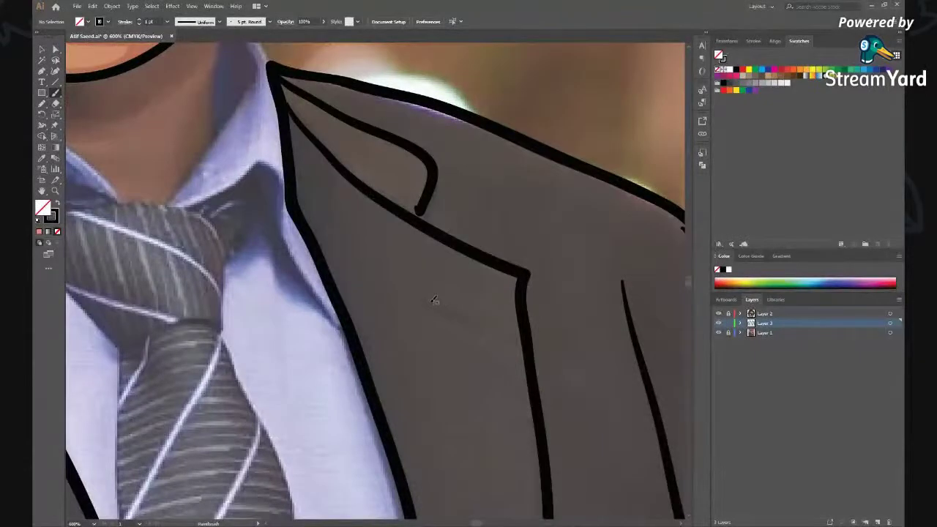
{"action": "left_click_drag", "start_coordinate": [461, 314], "coordinate": [479, 330]}
{"action": "scroll", "coordinate": [482, 327], "scroll_direction": "down", "scroll_amount": 2}
{"action": "scroll", "coordinate": [476, 322], "scroll_direction": "down", "scroll_amount": 1}
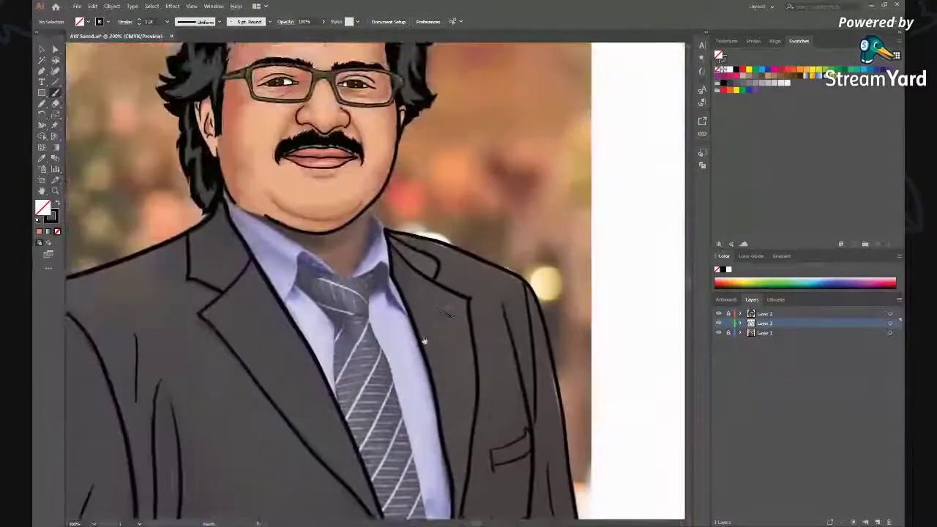
{"action": "scroll", "coordinate": [469, 311], "scroll_direction": "up", "scroll_amount": 1}
{"action": "scroll", "coordinate": [466, 306], "scroll_direction": "down", "scroll_amount": 1}
{"action": "key", "text": "v"}
{"action": "key", "text": "ctrl+a"}
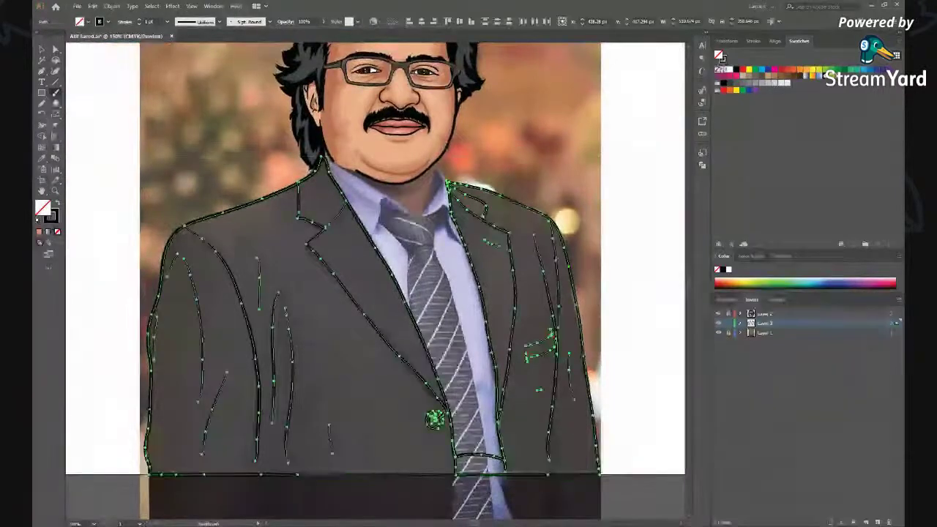
Step: Give the jacket shape a dark grey fill and deselect it
{"action": "key", "text": "a"}
{"action": "left_click", "coordinate": [430, 481]}
{"action": "key", "text": "v"}
{"action": "left_click", "coordinate": [421, 358]}
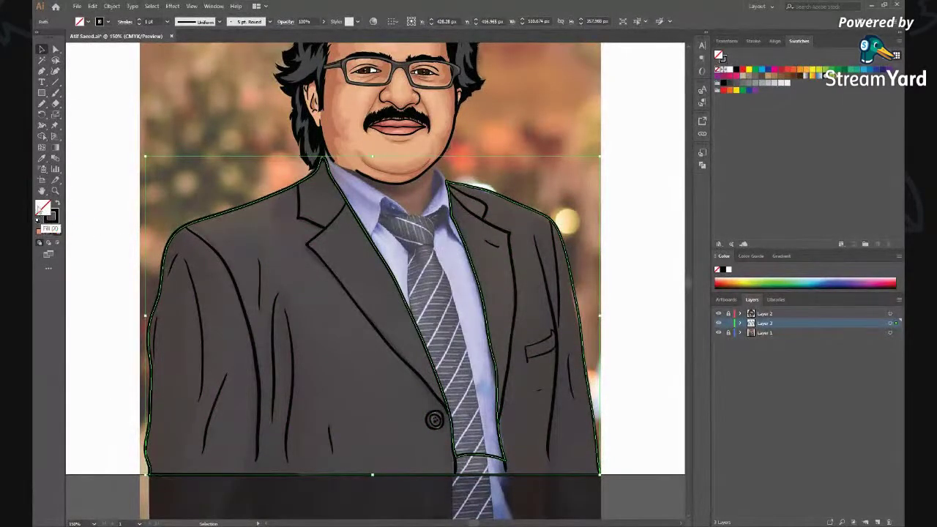
{"action": "double_click", "coordinate": [42, 207]}
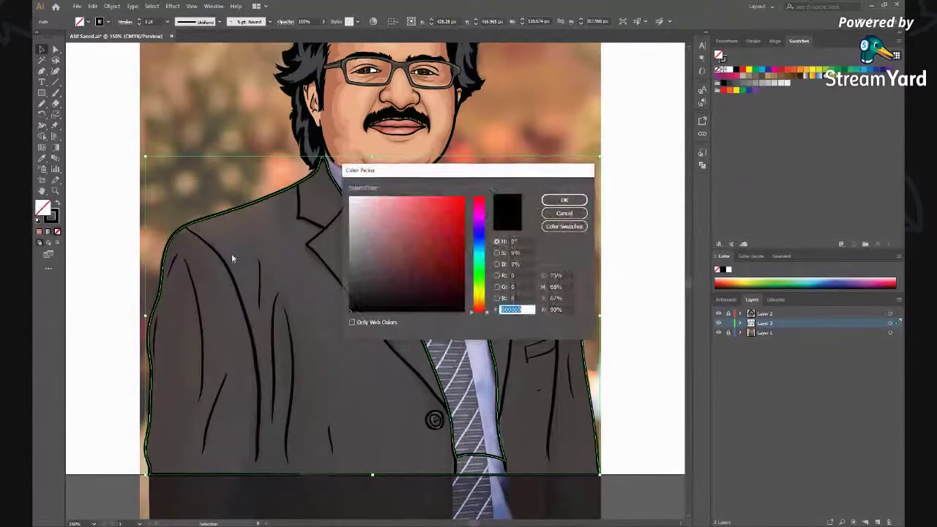
{"action": "left_click_drag", "start_coordinate": [356, 287], "coordinate": [357, 286]}
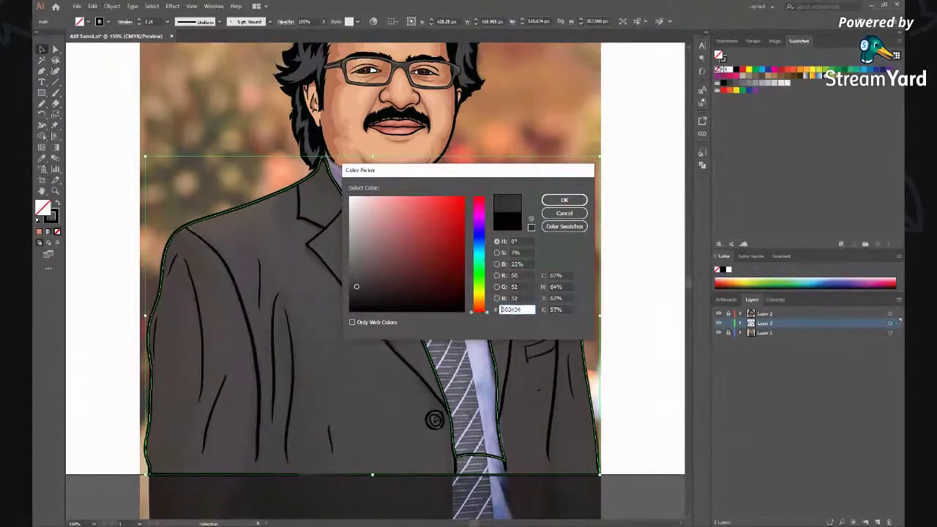
{"action": "left_click", "coordinate": [564, 200]}
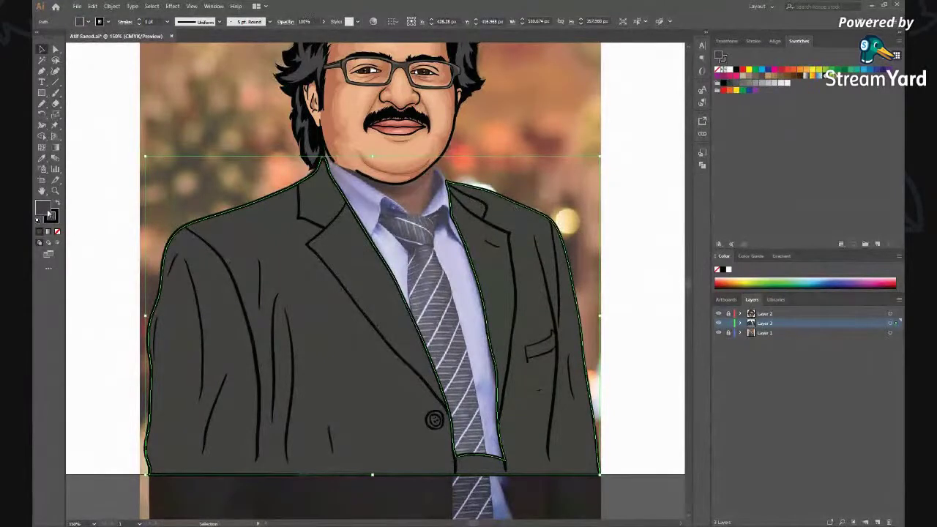
{"action": "double_click", "coordinate": [46, 210]}
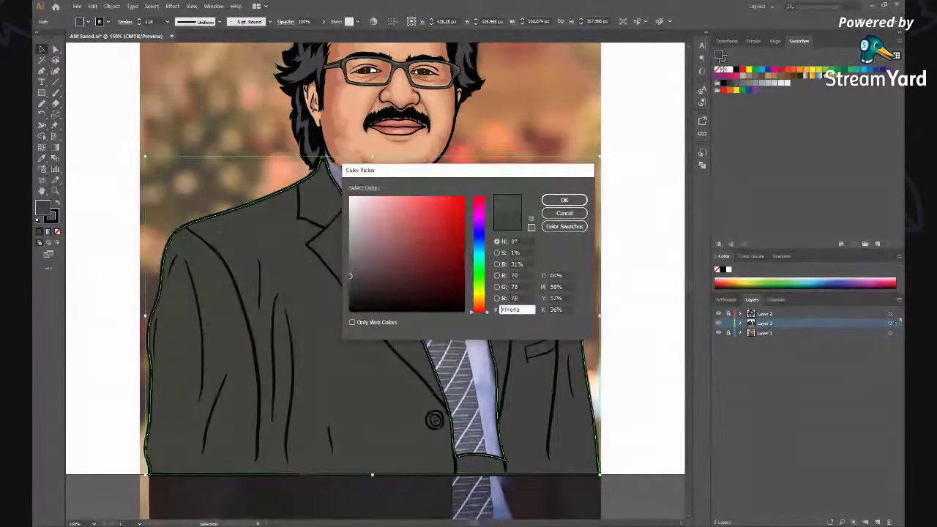
{"action": "left_click", "coordinate": [565, 200]}
{"action": "key", "text": "ctrl+shift+a"}
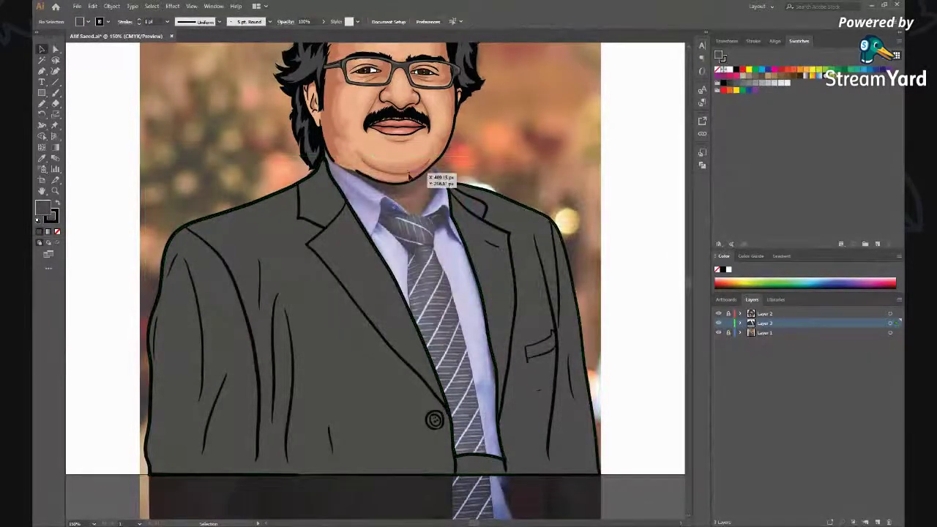
Step: Colour the jacket button dark grey (#333131) and deselect it
{"action": "left_click", "coordinate": [434, 419]}
{"action": "key", "text": "i"}
{"action": "double_click", "coordinate": [40, 210]}
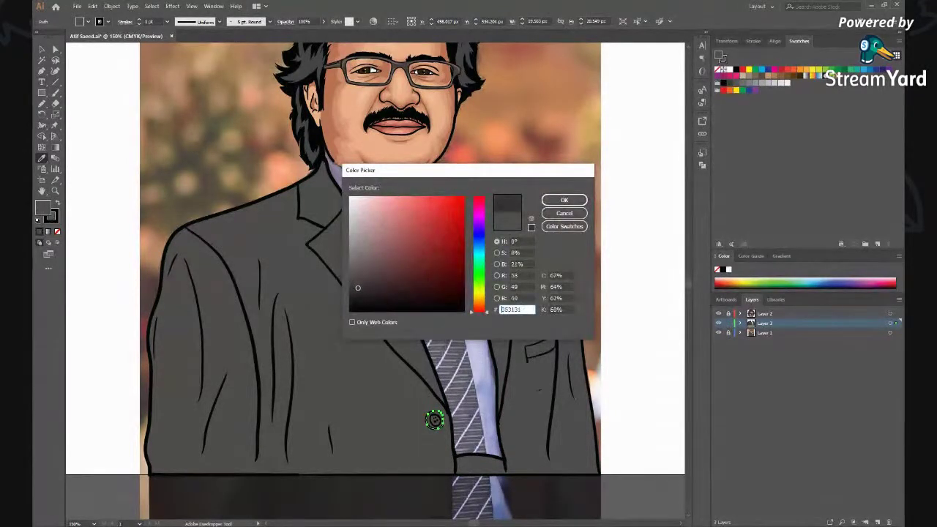
{"action": "left_click", "coordinate": [564, 200]}
{"action": "key", "text": "ctrl+shift+a"}
{"action": "scroll", "coordinate": [398, 396], "scroll_direction": "down", "scroll_amount": 2}
{"action": "scroll", "coordinate": [399, 396], "scroll_direction": "down", "scroll_amount": 3}
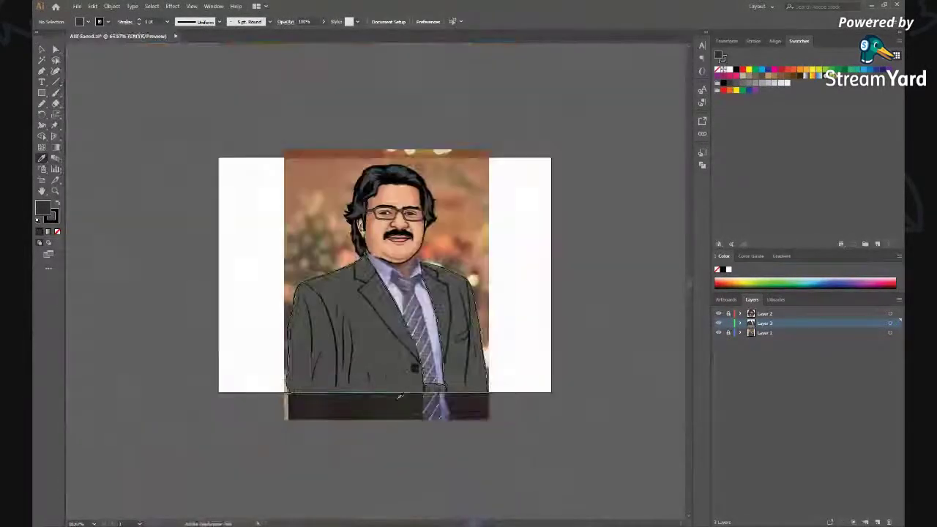
Step: Zoom in on the portrait and hide the background photo in Layer 1
{"action": "scroll", "coordinate": [399, 396], "scroll_direction": "up", "scroll_amount": 3}
{"action": "key", "text": "ctrl+1"}
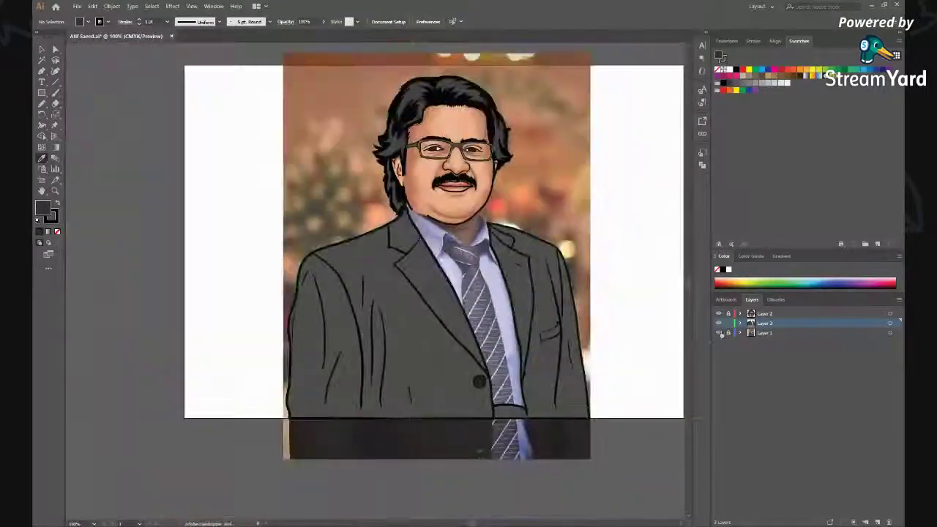
{"action": "left_click", "coordinate": [718, 333]}
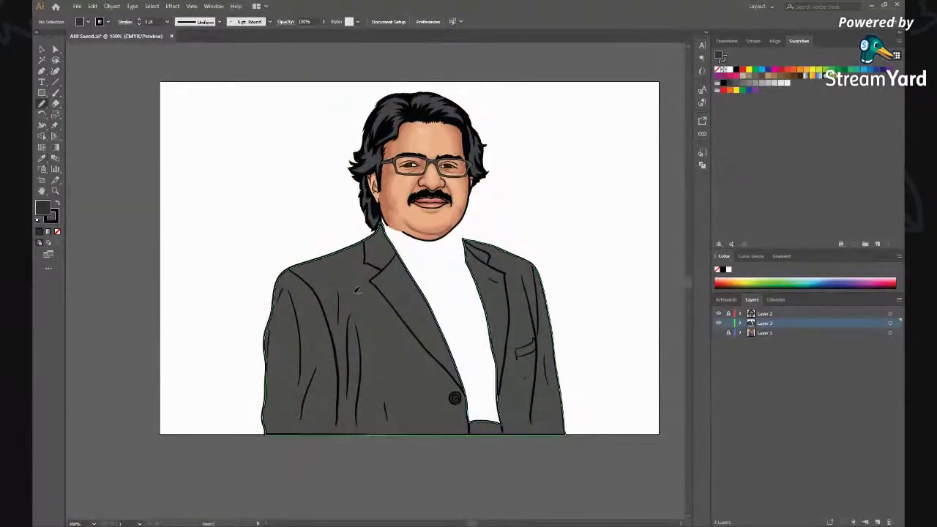
{"action": "scroll", "coordinate": [358, 291], "scroll_direction": "up", "scroll_amount": 1}
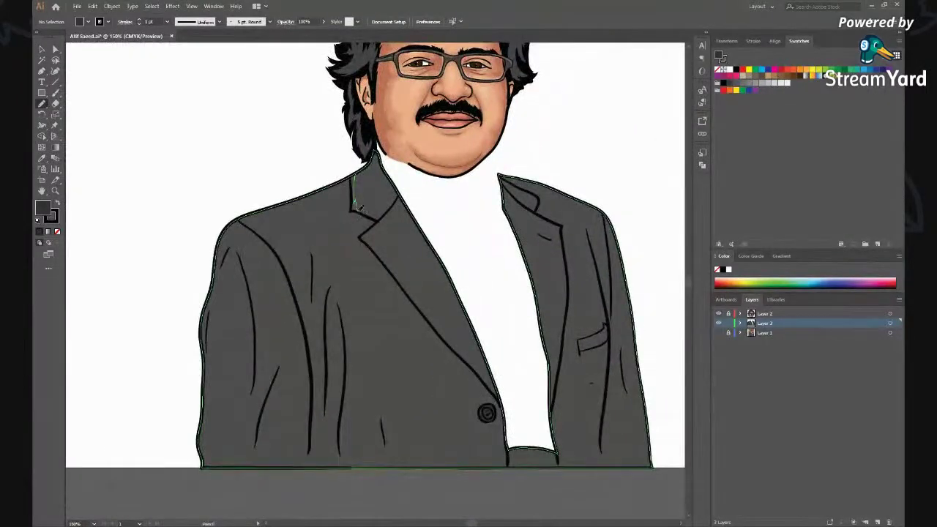
Step: Pencil shadow shapes along the left lapel, past the button and up to the collar
{"action": "left_click_drag", "start_coordinate": [396, 199], "coordinate": [382, 251]}
{"action": "left_click_drag", "start_coordinate": [509, 441], "coordinate": [431, 334]}
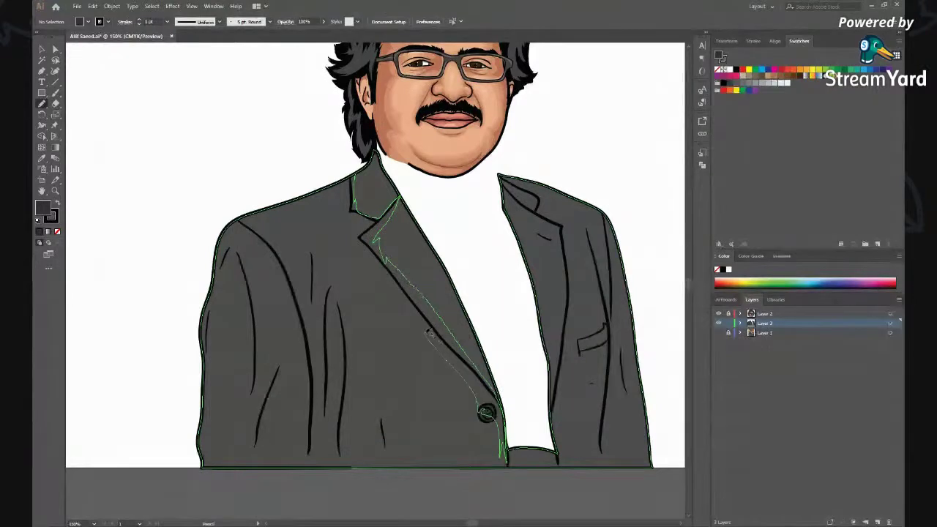
{"action": "left_click_drag", "start_coordinate": [362, 240], "coordinate": [341, 191]}
Step: Pencil shadows on the left shoulder, jacket folds and bottom edge
{"action": "left_click_drag", "start_coordinate": [273, 222], "coordinate": [291, 251]}
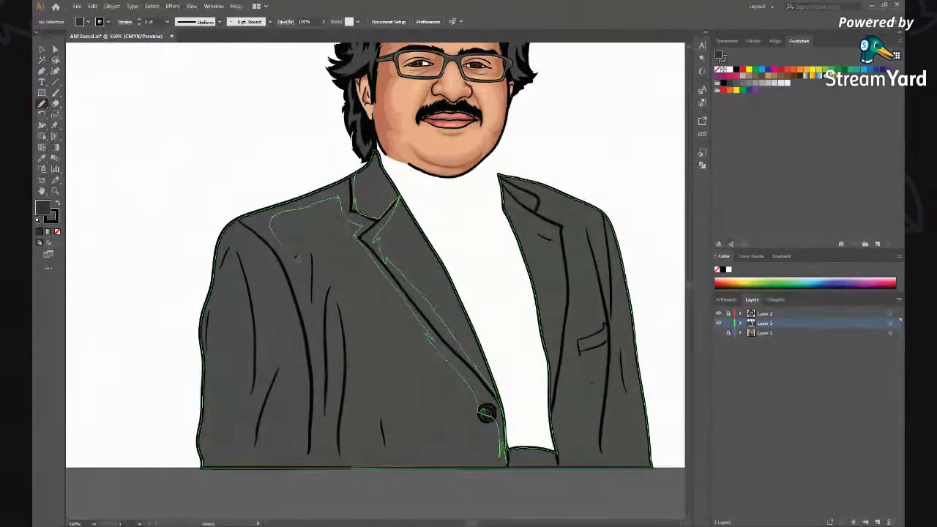
{"action": "left_click_drag", "start_coordinate": [329, 291], "coordinate": [324, 331]}
{"action": "left_click_drag", "start_coordinate": [339, 377], "coordinate": [343, 324]}
{"action": "mouse_move", "coordinate": [390, 435]}
{"action": "left_mouse_down"}
{"action": "mouse_move", "coordinate": [418, 471]}
{"action": "mouse_move", "coordinate": [304, 476]}
{"action": "left_mouse_up"}
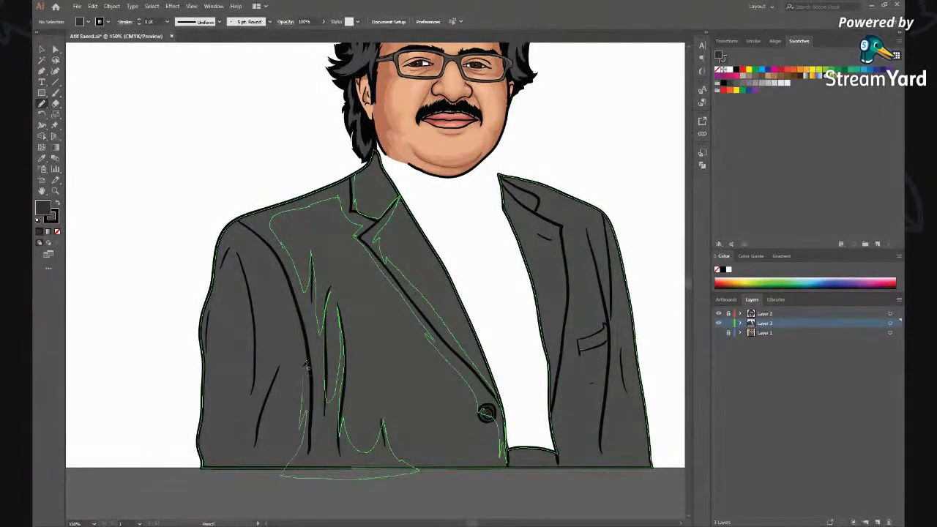
{"action": "mouse_move", "coordinate": [279, 372]}
{"action": "left_mouse_down"}
{"action": "mouse_move", "coordinate": [260, 445]}
{"action": "mouse_move", "coordinate": [275, 353]}
{"action": "left_mouse_up"}
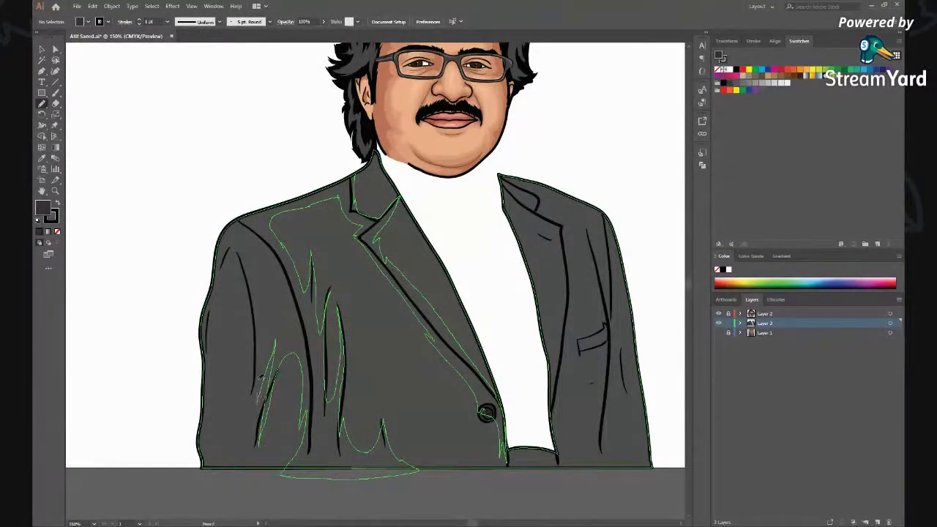
{"action": "left_click_drag", "start_coordinate": [238, 262], "coordinate": [251, 296]}
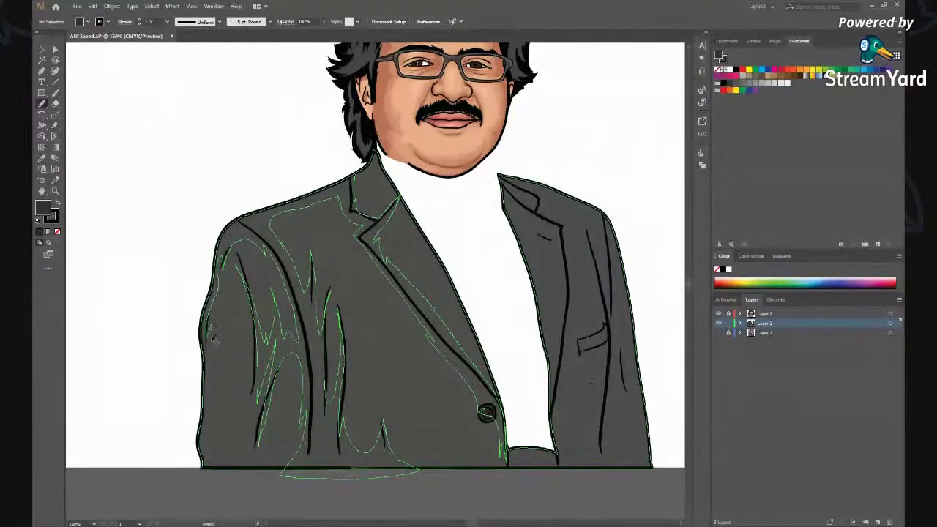
{"action": "left_click_drag", "start_coordinate": [216, 212], "coordinate": [326, 156]}
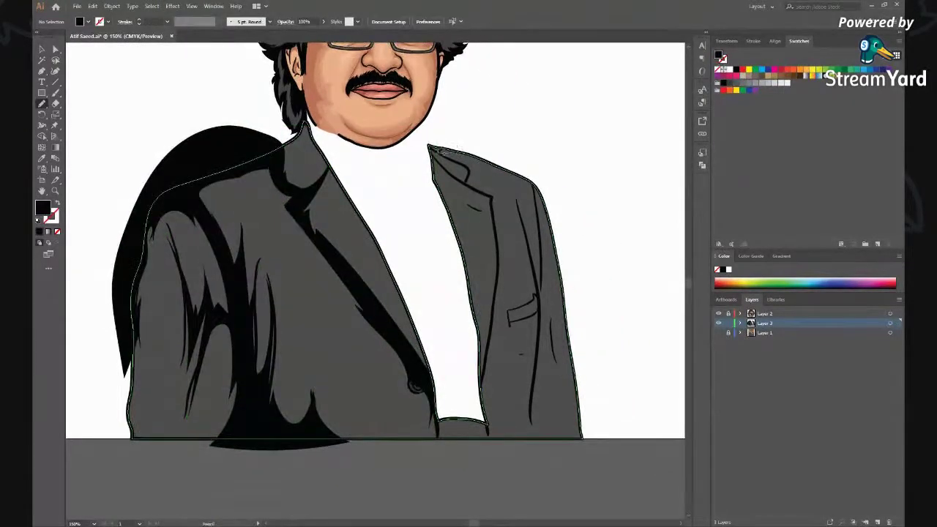
Step: Draw shadow shapes along the right lapel and fill them black
{"action": "left_click_drag", "start_coordinate": [438, 150], "coordinate": [476, 165]}
{"action": "left_click_drag", "start_coordinate": [505, 276], "coordinate": [493, 352]}
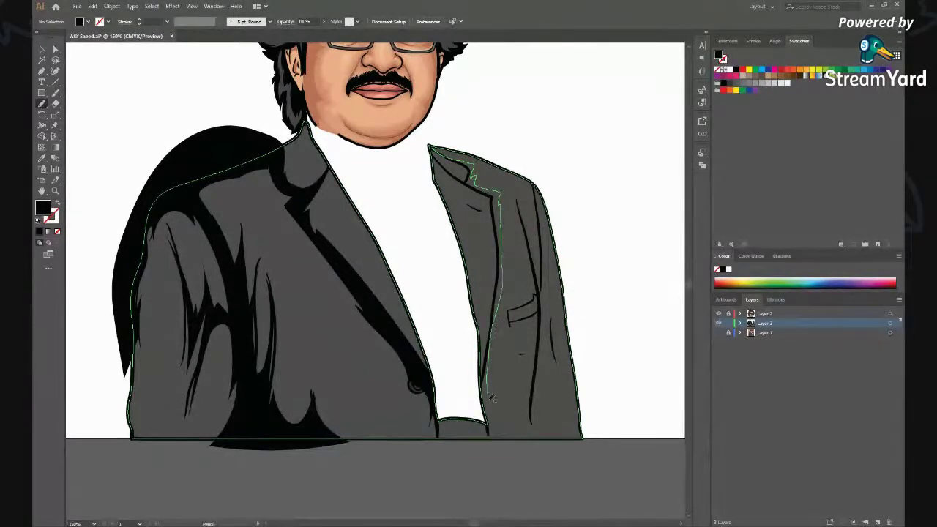
{"action": "left_click_drag", "start_coordinate": [494, 287], "coordinate": [491, 246]}
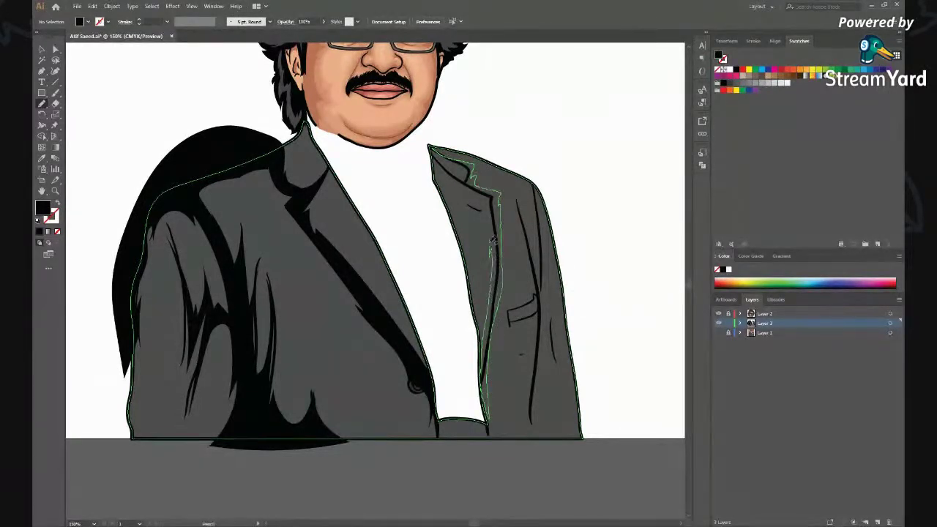
{"action": "left_click_drag", "start_coordinate": [449, 169], "coordinate": [443, 155]}
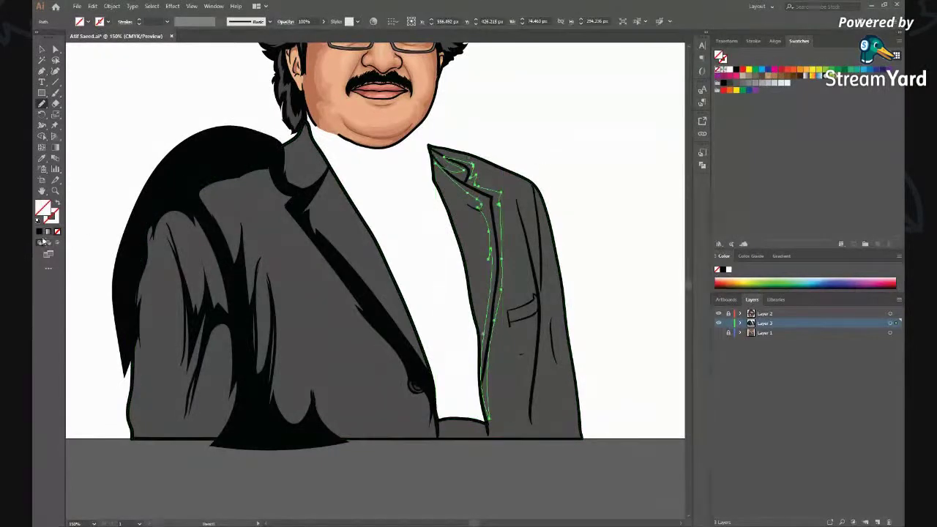
{"action": "left_click", "coordinate": [39, 232]}
{"action": "key", "text": "ctrl+shift+a"}
Step: Add black-filled shadows along the jacket's right edge and pocket flap
{"action": "left_click_drag", "start_coordinate": [535, 183], "coordinate": [539, 257]}
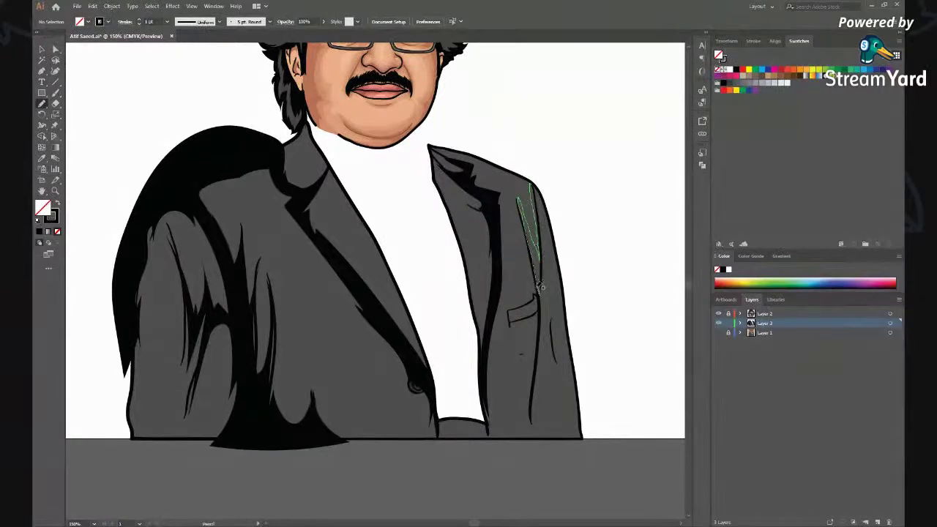
{"action": "left_click_drag", "start_coordinate": [521, 311], "coordinate": [540, 347]}
{"action": "mouse_move", "coordinate": [555, 355]}
{"action": "left_mouse_down"}
{"action": "mouse_move", "coordinate": [547, 237]}
{"action": "mouse_move", "coordinate": [531, 183]}
{"action": "left_mouse_up"}
{"action": "key", "text": "shift+x"}
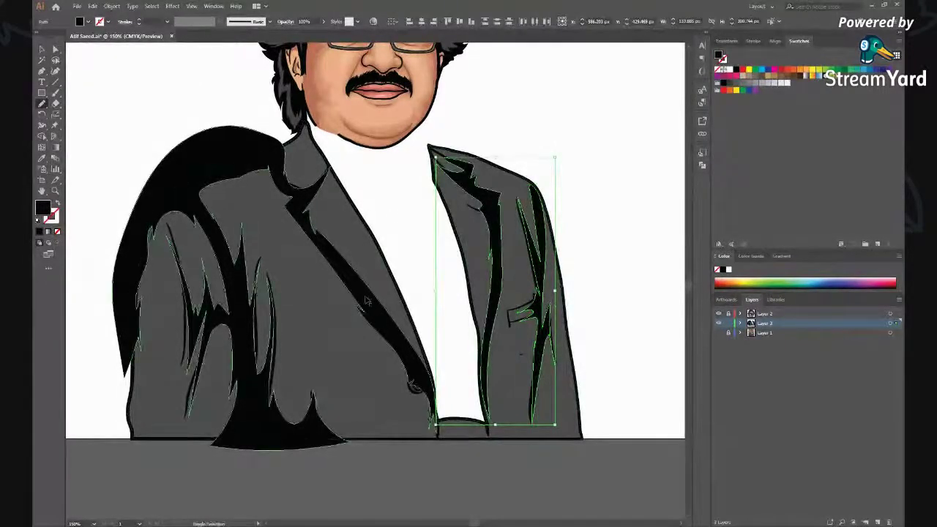
{"action": "key", "text": "ctrl+a"}
Step: Delete the black shadow spilling behind the left shoulder using Shape Builder
{"action": "key", "text": "a"}
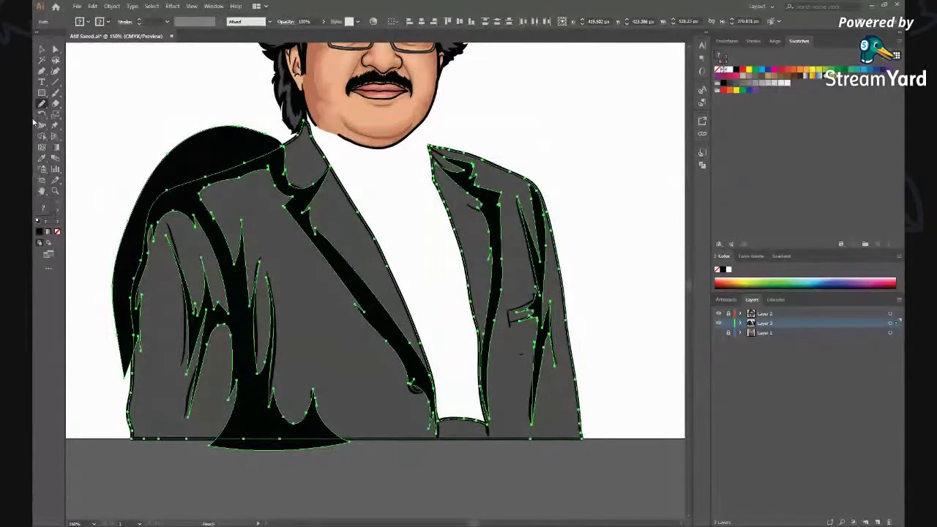
{"action": "left_click", "coordinate": [42, 137]}
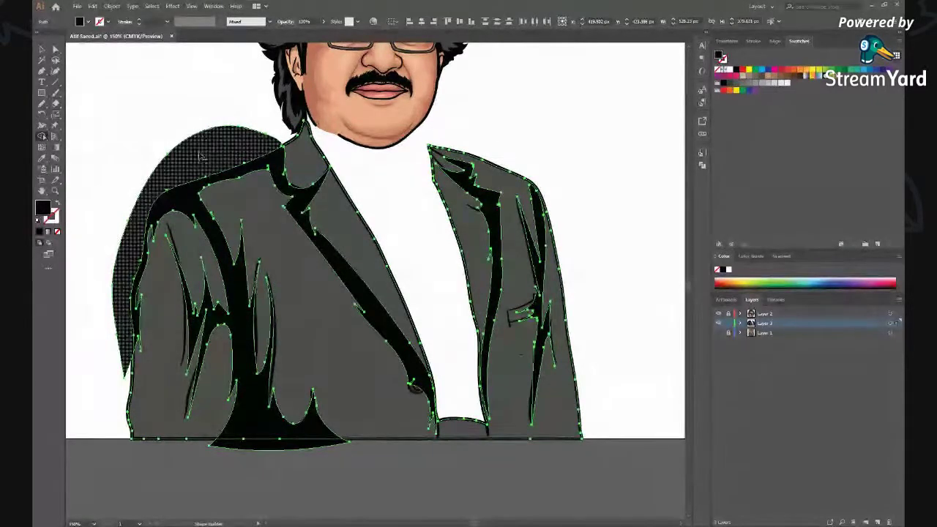
{"action": "left_click", "coordinate": [210, 172], "text": "alt"}
{"action": "key", "text": "v"}
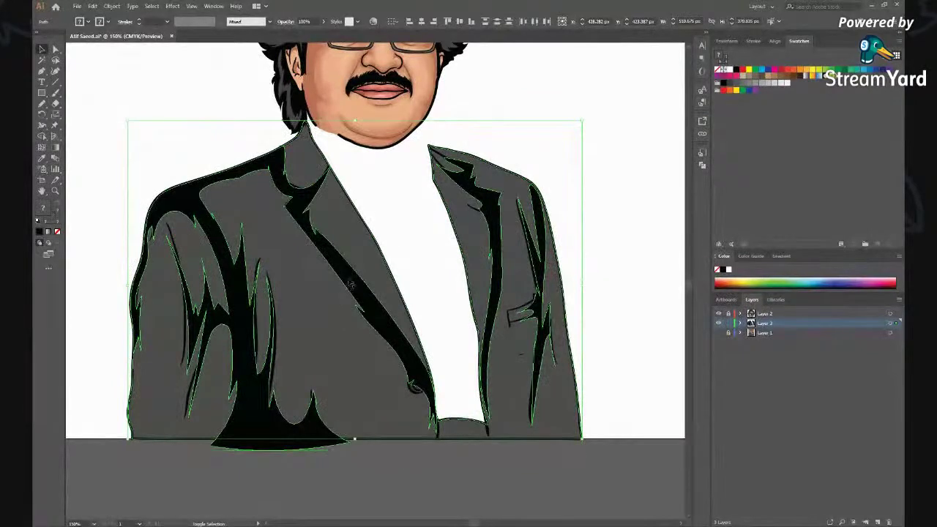
Step: Lower the jacket shadow shapes' opacity to 51% for soft grey shading
{"action": "left_click", "coordinate": [355, 250]}
{"action": "left_click", "coordinate": [241, 308]}
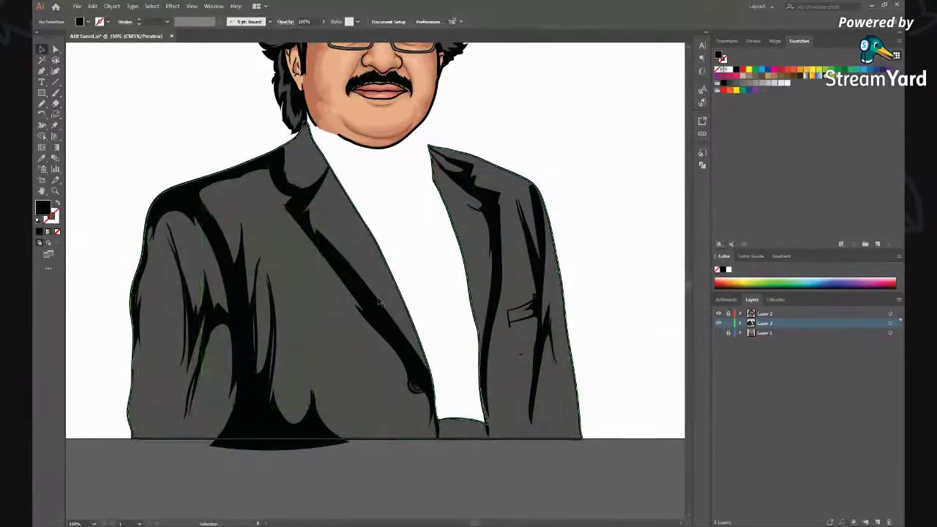
{"action": "left_click", "coordinate": [392, 382]}
{"action": "left_click", "coordinate": [415, 386]}
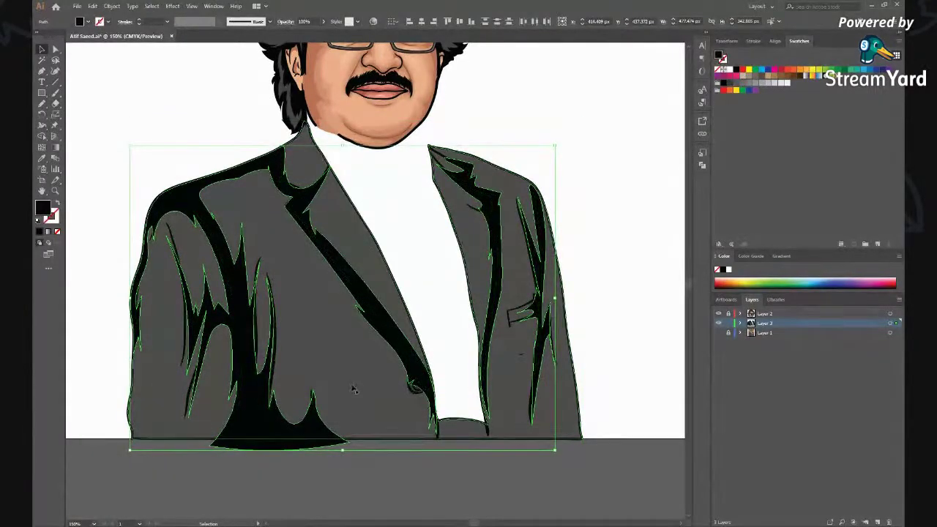
{"action": "left_click", "coordinate": [323, 21]}
{"action": "left_click_drag", "start_coordinate": [326, 33], "coordinate": [303, 32]}
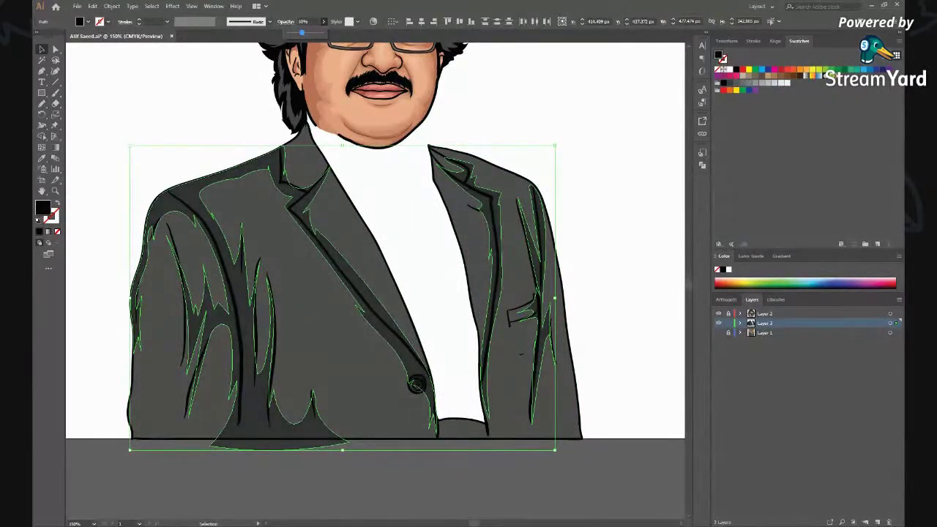
{"action": "left_click", "coordinate": [281, 35]}
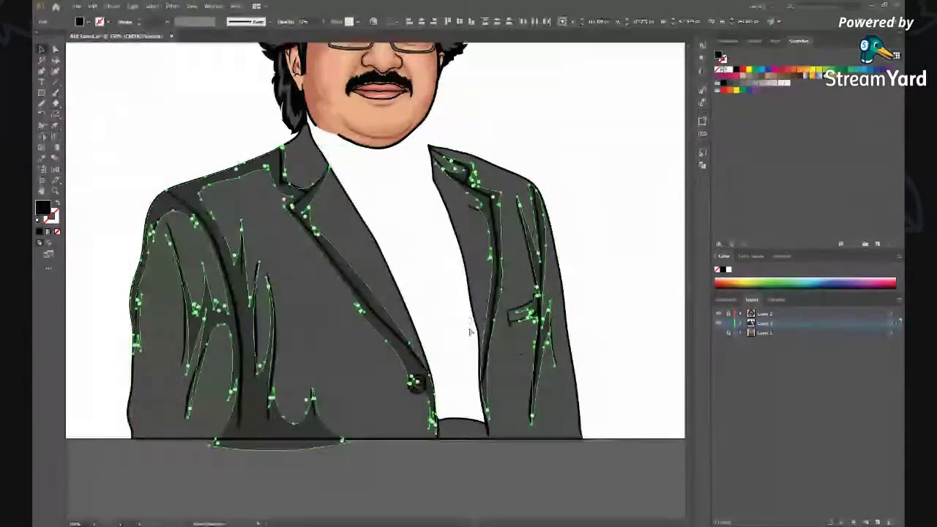
{"action": "left_click", "coordinate": [585, 271]}
{"action": "key", "text": "ctrl+minus"}
{"action": "key", "text": "ctrl+minus"}
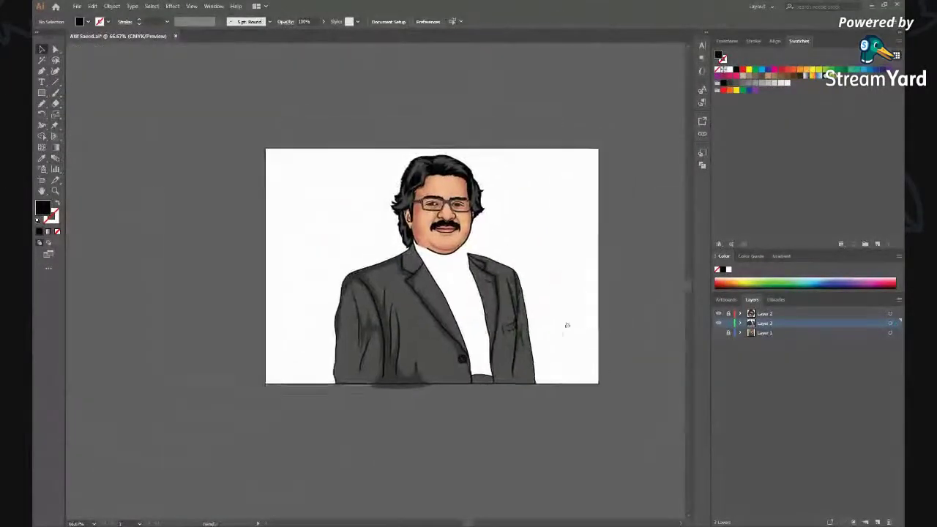
Step: Check the breast-pocket shading up close, then expand Layer 3's group
{"action": "key", "text": "ctrl+plus"}
{"action": "key", "text": "ctrl+plus"}
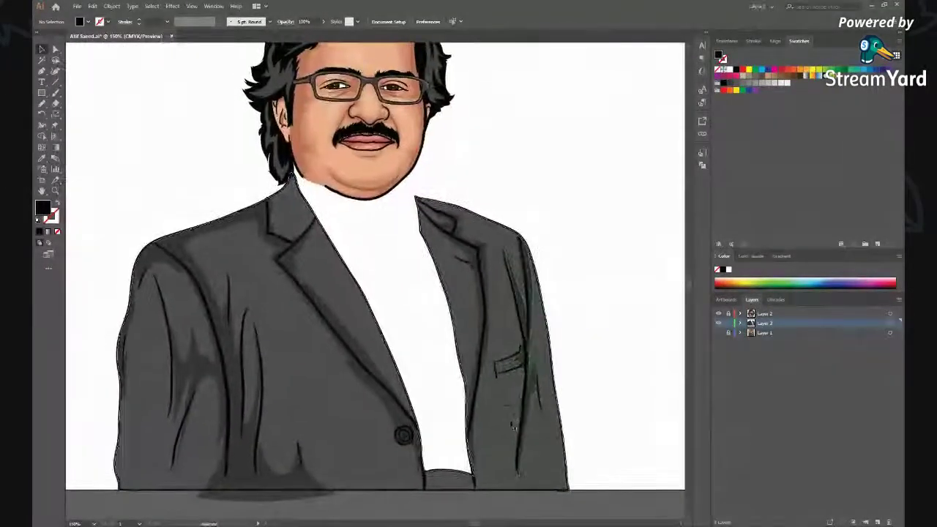
{"action": "key", "text": "ctrl+plus"}
{"action": "key", "text": "ctrl+plus"}
{"action": "key", "text": "ctrl+plus"}
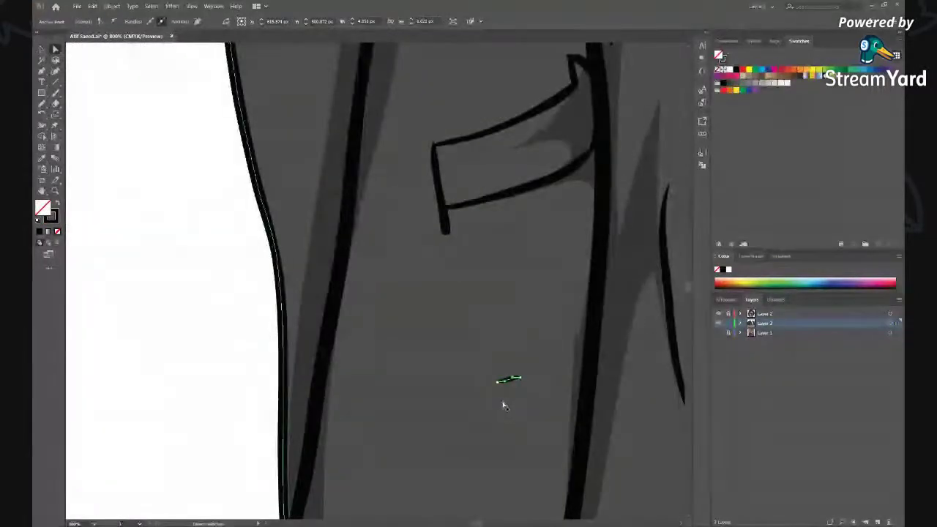
{"action": "key", "text": "ctrl+minus"}
{"action": "key", "text": "ctrl+minus"}
{"action": "key", "text": "ctrl+minus"}
{"action": "key", "text": "ctrl+minus"}
{"action": "key", "text": "ctrl+minus"}
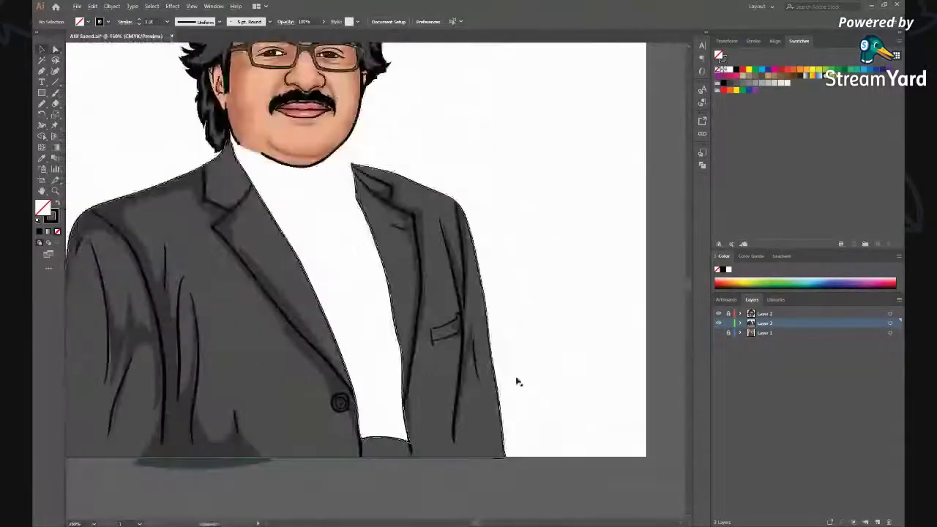
{"action": "key", "text": "ctrl+minus"}
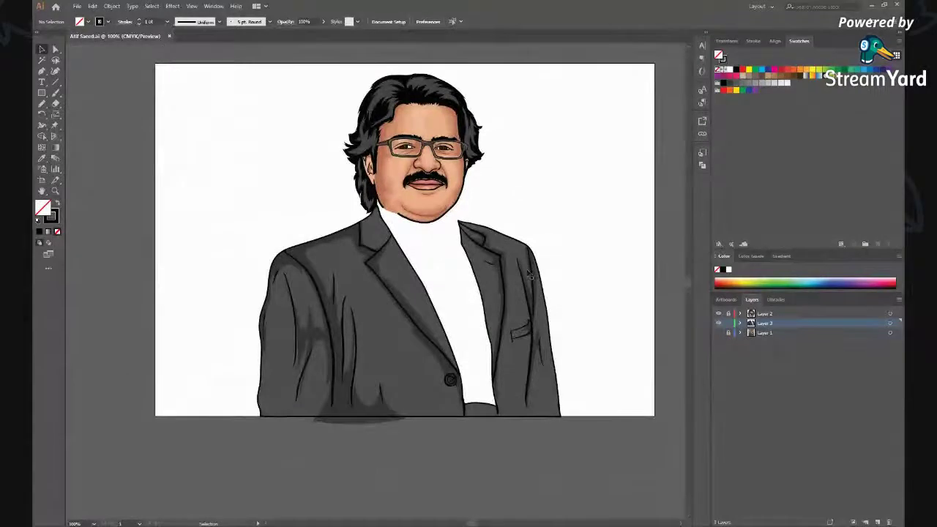
{"action": "left_click", "coordinate": [740, 323]}
{"action": "key", "text": "ctrl+a"}
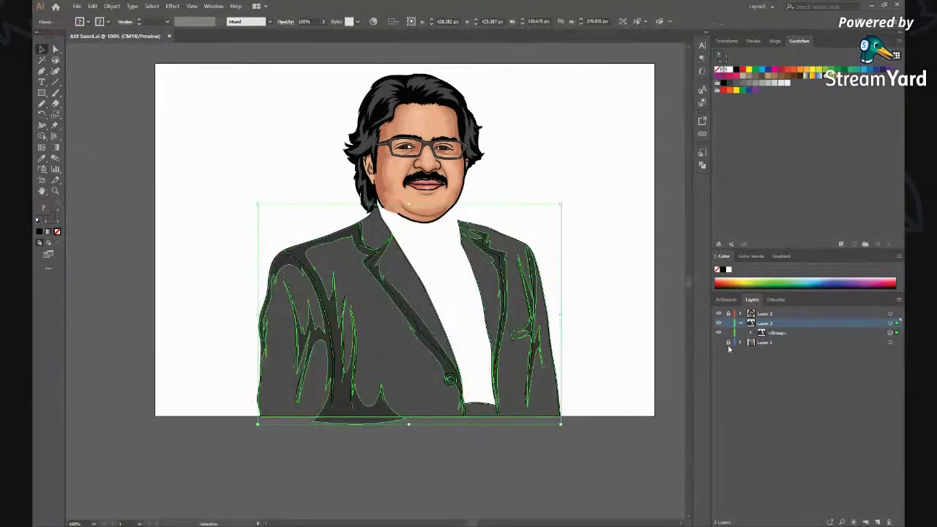
{"action": "left_click", "coordinate": [624, 300]}
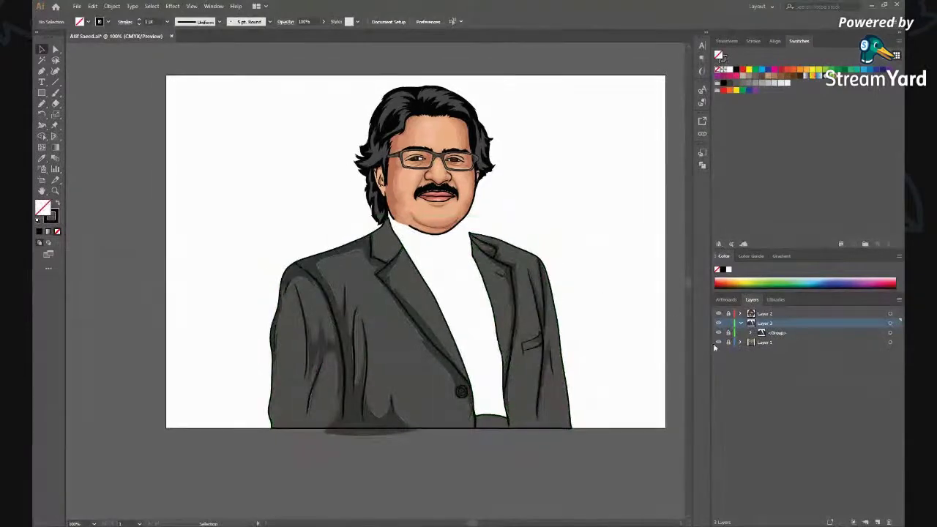
Step: Show the background photo again and ink black outlines from the chin along the collar
{"action": "left_click", "coordinate": [719, 342]}
{"action": "scroll", "coordinate": [453, 264], "scroll_direction": "up", "scroll_amount": 1}
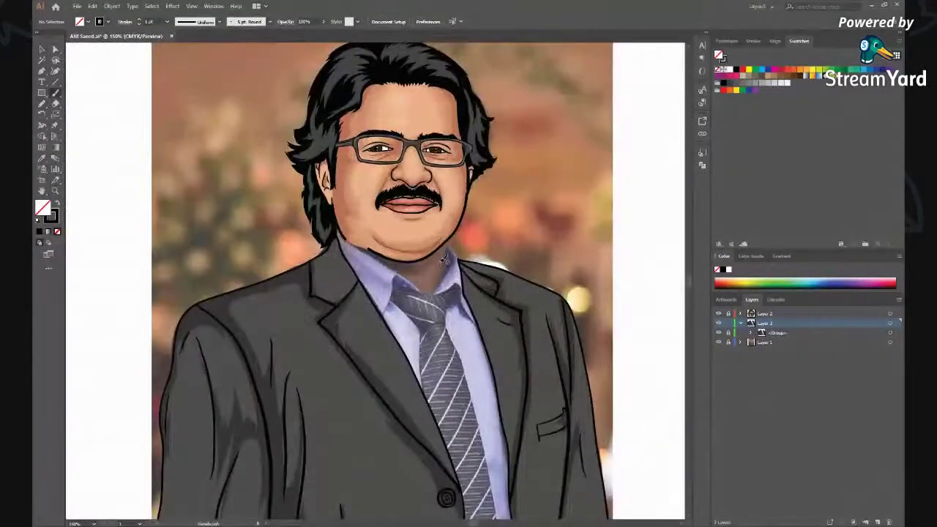
{"action": "scroll", "coordinate": [444, 261], "scroll_direction": "up", "scroll_amount": 1}
{"action": "scroll", "coordinate": [454, 242], "scroll_direction": "up", "scroll_amount": 1}
{"action": "scroll", "coordinate": [469, 199], "scroll_direction": "up", "scroll_amount": 1}
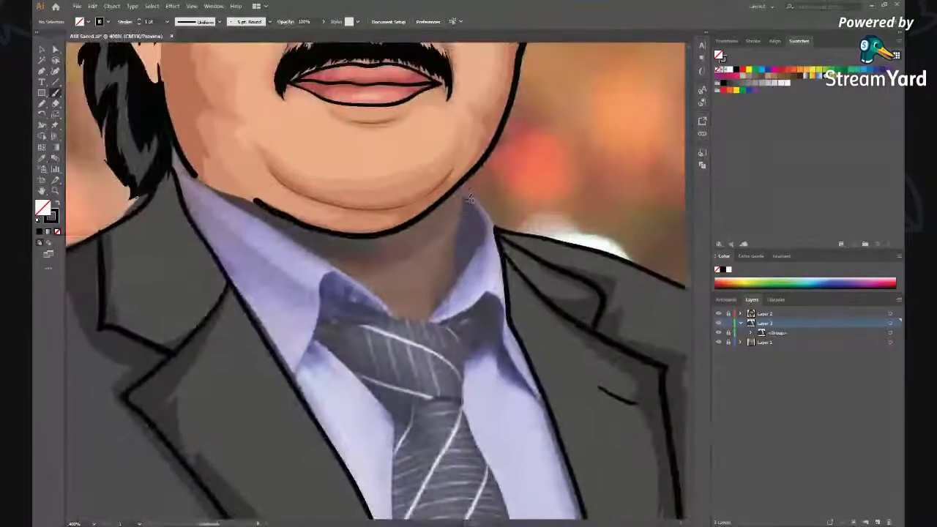
{"action": "left_click_drag", "start_coordinate": [465, 194], "coordinate": [459, 226]}
{"action": "left_click_drag", "start_coordinate": [456, 278], "coordinate": [432, 312]}
{"action": "left_click_drag", "start_coordinate": [380, 295], "coordinate": [311, 243]}
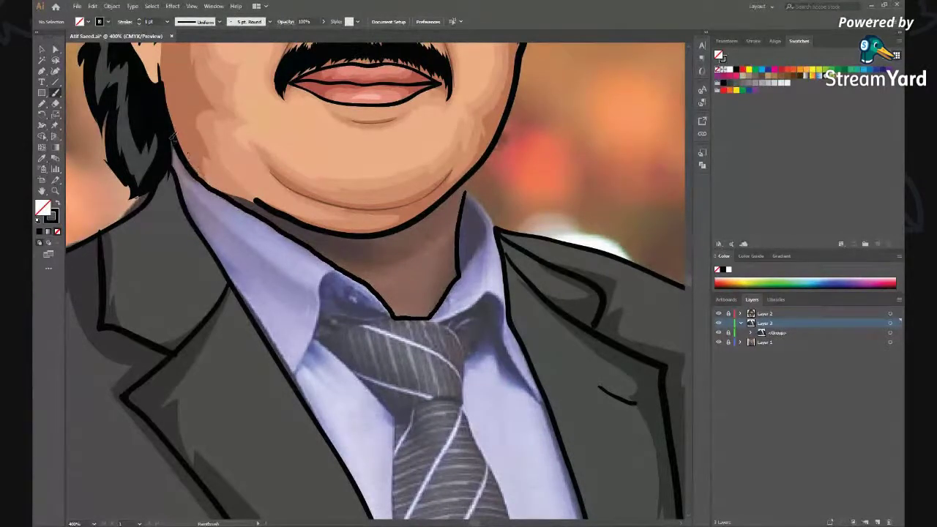
Step: Ink bold black outlines along the left and right lapels
{"action": "mouse_move", "coordinate": [175, 193]}
{"action": "left_mouse_down"}
{"action": "mouse_move", "coordinate": [199, 328]}
{"action": "mouse_move", "coordinate": [309, 508]}
{"action": "left_mouse_up"}
{"action": "scroll", "coordinate": [273, 357], "scroll_direction": "down", "scroll_amount": 1}
{"action": "left_click", "coordinate": [415, 241], "text": "ctrl"}
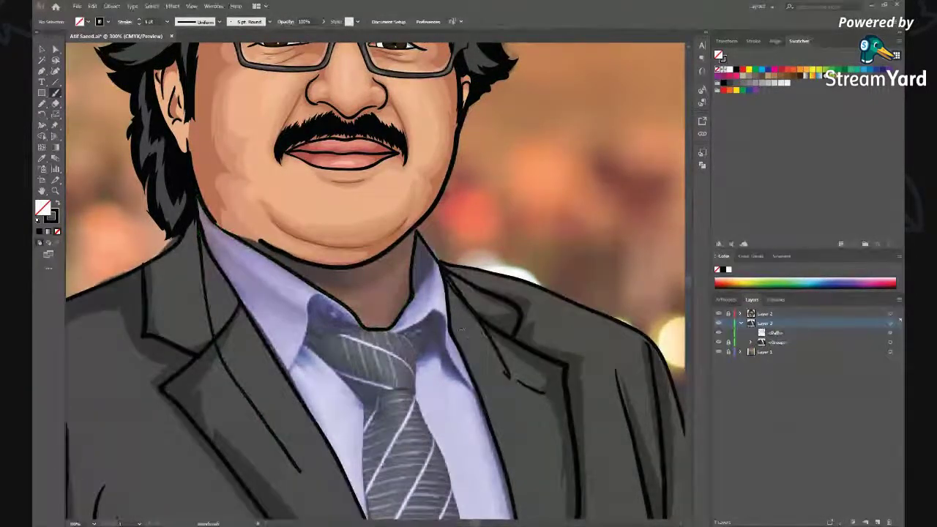
{"action": "scroll", "coordinate": [487, 328], "scroll_direction": "down", "scroll_amount": 3}
{"action": "scroll", "coordinate": [473, 251], "scroll_direction": "down", "scroll_amount": 2}
{"action": "left_click_drag", "start_coordinate": [468, 251], "coordinate": [492, 361]}
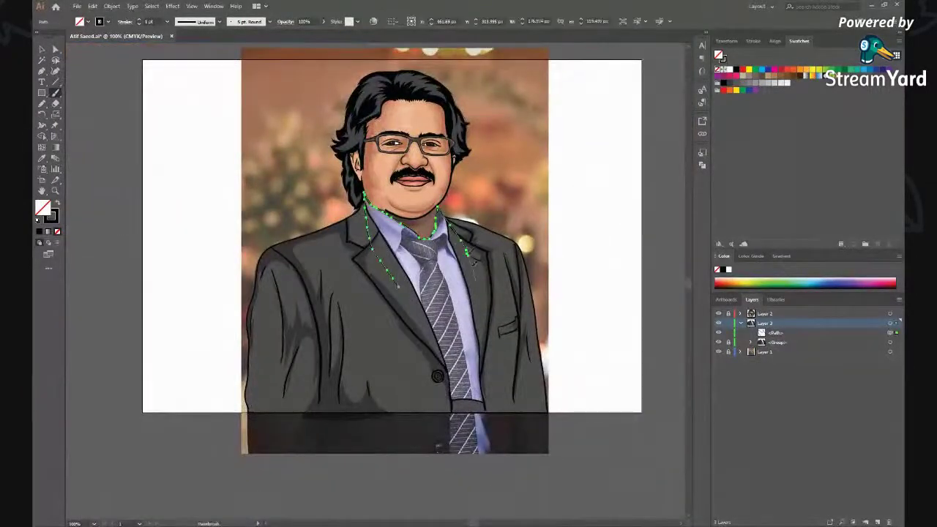
{"action": "left_click_drag", "start_coordinate": [392, 300], "coordinate": [391, 302]}
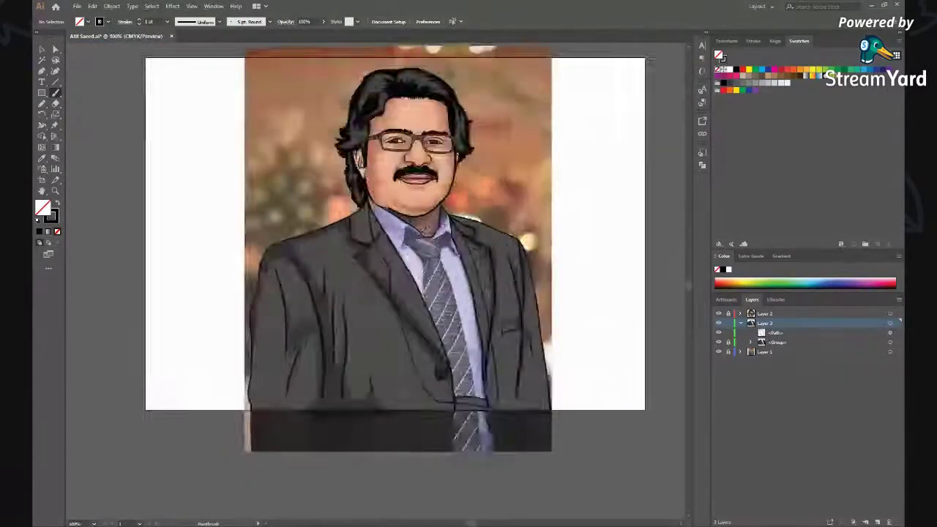
{"action": "scroll", "coordinate": [421, 219], "scroll_direction": "up", "scroll_amount": 3}
{"action": "scroll", "coordinate": [421, 220], "scroll_direction": "up", "scroll_amount": 1}
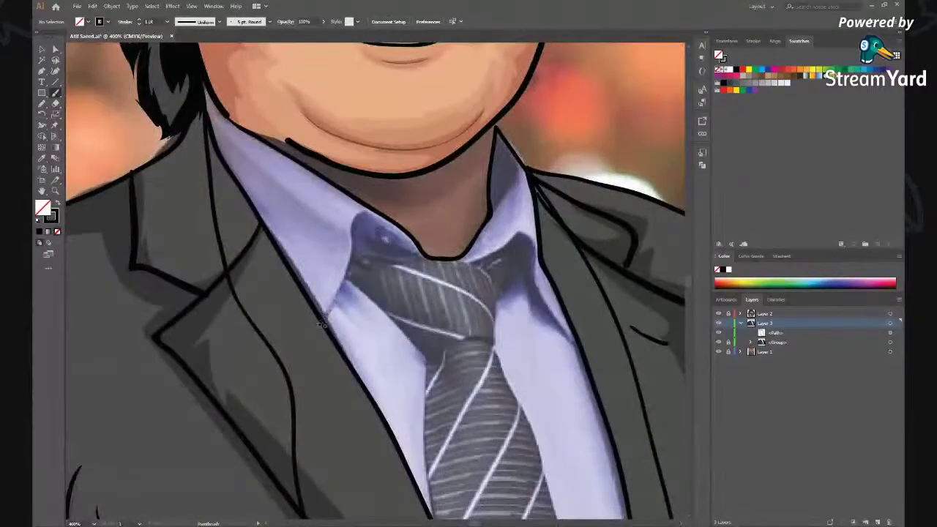
Step: Outline both collar edges and the tie knot with black brush strokes
{"action": "left_click_drag", "start_coordinate": [333, 304], "coordinate": [371, 206]}
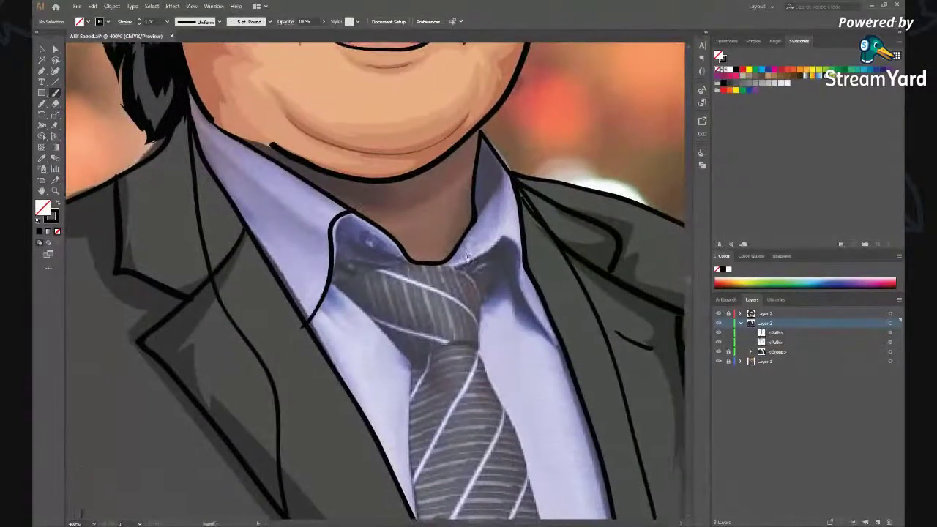
{"action": "mouse_move", "coordinate": [495, 239]}
{"action": "left_mouse_down"}
{"action": "mouse_move", "coordinate": [514, 260]}
{"action": "mouse_move", "coordinate": [527, 313]}
{"action": "left_mouse_up"}
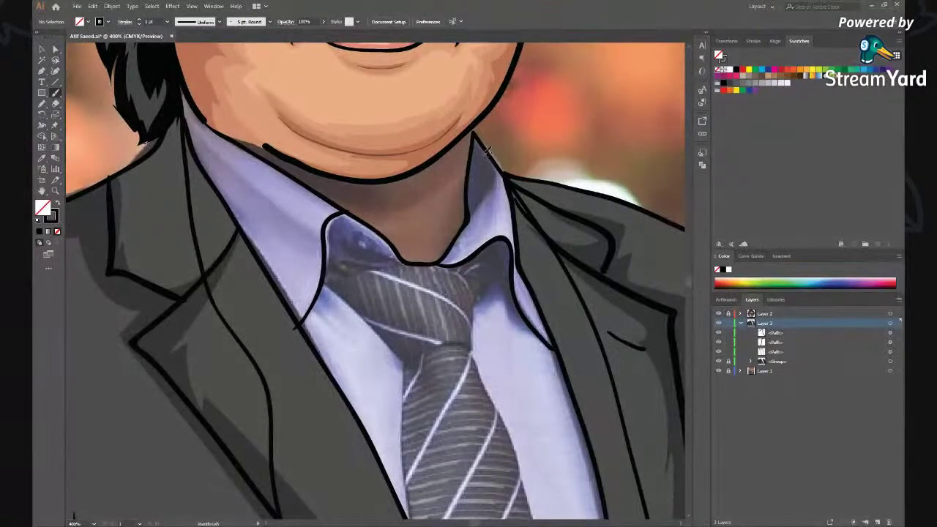
{"action": "left_click_drag", "start_coordinate": [487, 150], "coordinate": [498, 224]}
{"action": "left_click_drag", "start_coordinate": [209, 141], "coordinate": [308, 225]}
{"action": "left_click_drag", "start_coordinate": [385, 253], "coordinate": [395, 259]}
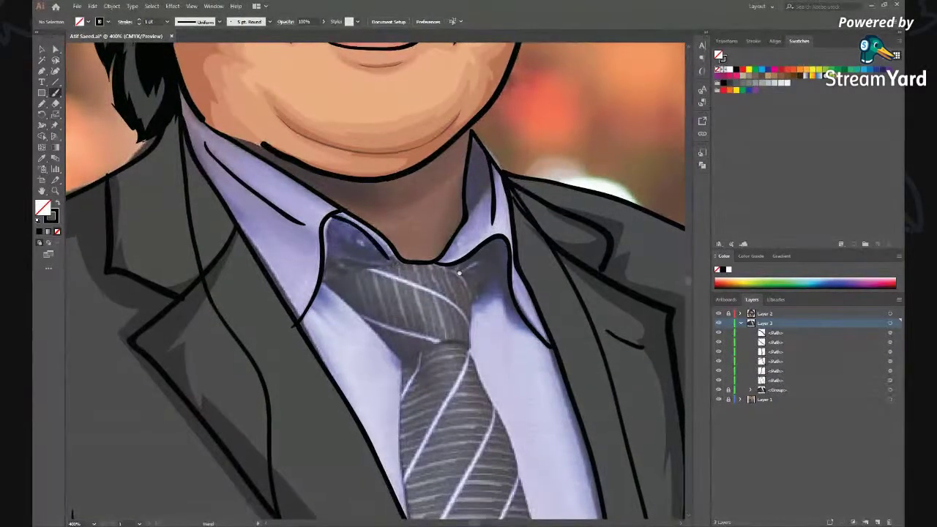
Step: Add outlines along the tie's right edge and a short collar stroke near the knot
{"action": "scroll", "coordinate": [459, 273], "scroll_direction": "down", "scroll_amount": 1}
{"action": "scroll", "coordinate": [469, 279], "scroll_direction": "down", "scroll_amount": 2}
{"action": "scroll", "coordinate": [476, 282], "scroll_direction": "down", "scroll_amount": 1}
{"action": "scroll", "coordinate": [480, 285], "scroll_direction": "down", "scroll_amount": 1}
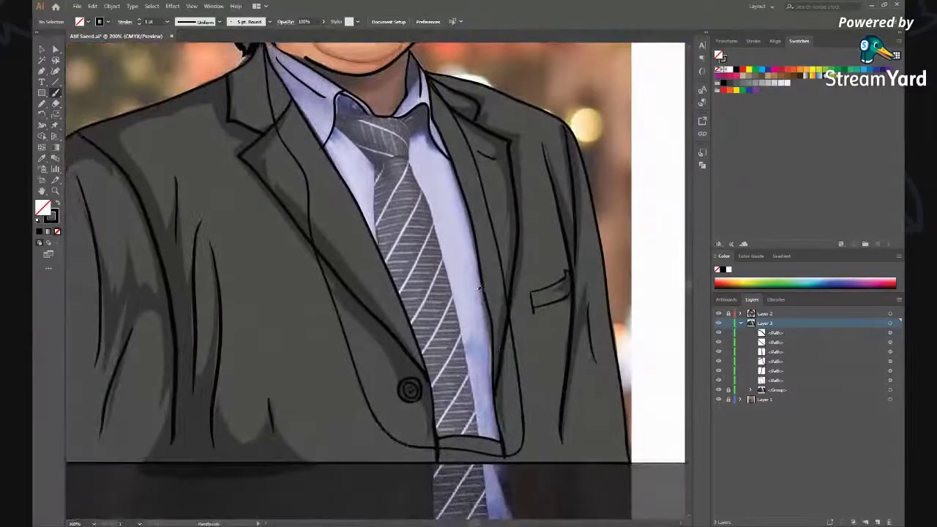
{"action": "left_click_drag", "start_coordinate": [480, 294], "coordinate": [489, 376]}
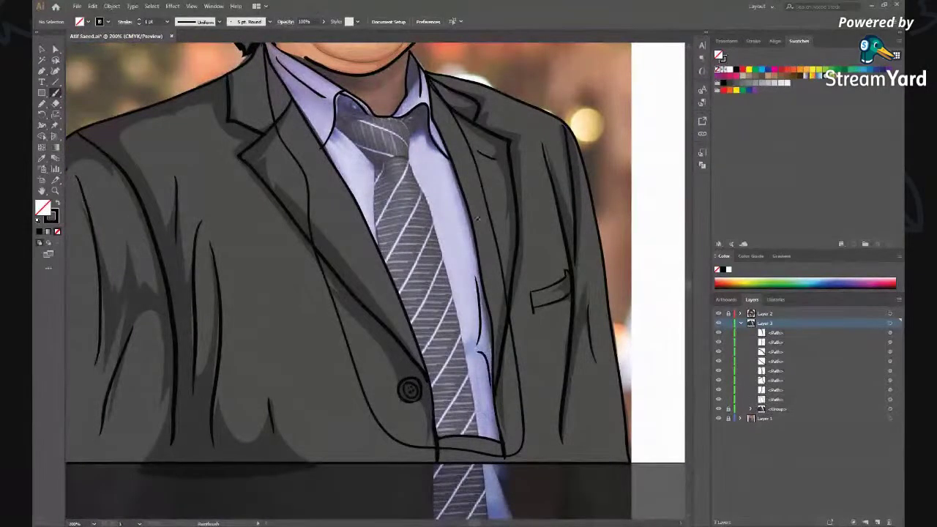
{"action": "left_click_drag", "start_coordinate": [331, 171], "coordinate": [343, 149]}
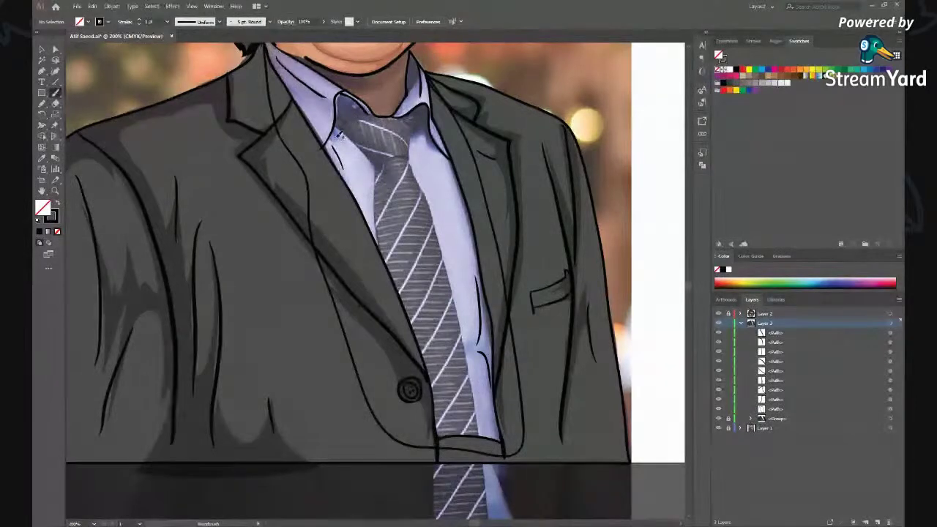
Step: Draw a small collar-button circle beside the tie knot
{"action": "scroll", "coordinate": [342, 150], "scroll_direction": "down", "scroll_amount": 2}
{"action": "scroll", "coordinate": [417, 213], "scroll_direction": "up", "scroll_amount": 2}
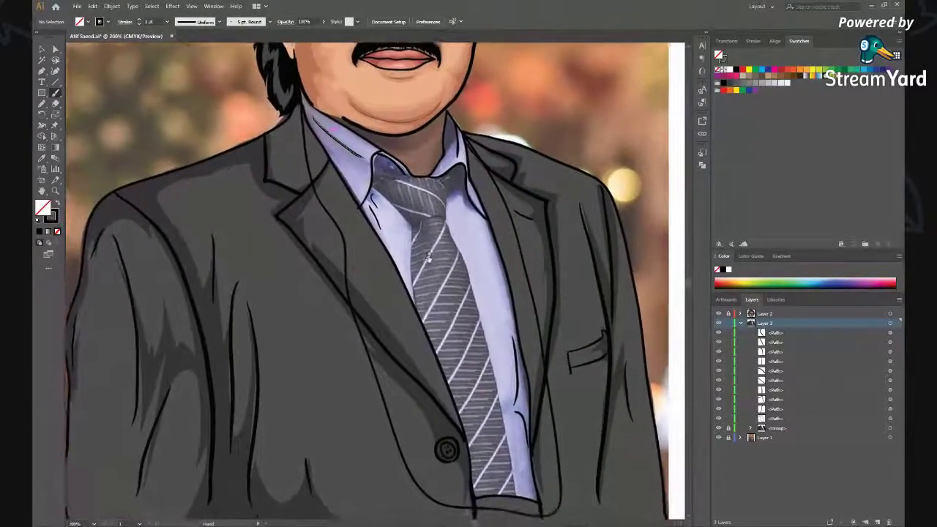
{"action": "scroll", "coordinate": [418, 212], "scroll_direction": "up", "scroll_amount": 3}
{"action": "scroll", "coordinate": [417, 212], "scroll_direction": "up", "scroll_amount": 3}
{"action": "mouse_move", "coordinate": [392, 177]}
{"action": "left_mouse_down"}
{"action": "mouse_move", "coordinate": [372, 193]}
{"action": "mouse_move", "coordinate": [379, 182]}
{"action": "left_mouse_up"}
{"action": "key", "text": "v"}
{"action": "scroll", "coordinate": [380, 231], "scroll_direction": "down", "scroll_amount": 3}
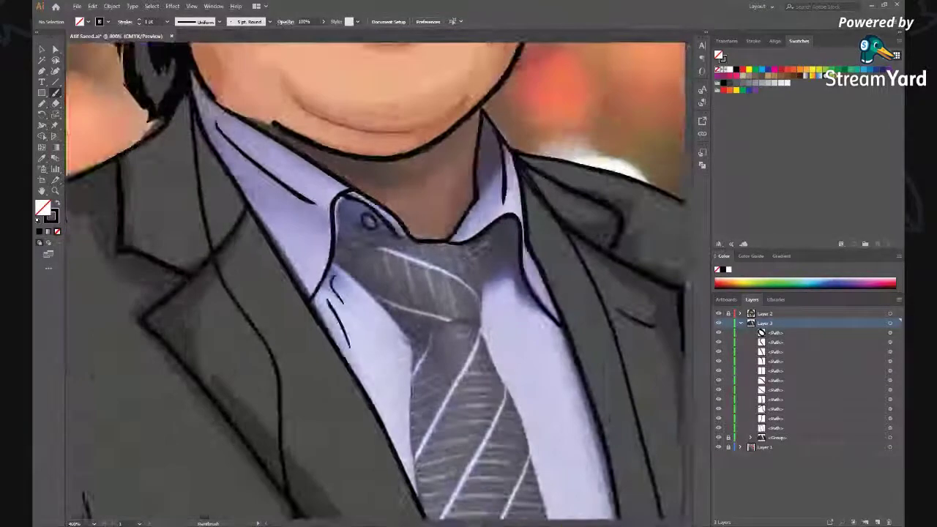
{"action": "scroll", "coordinate": [380, 230], "scroll_direction": "down", "scroll_amount": 3}
{"action": "left_click", "coordinate": [366, 235]}
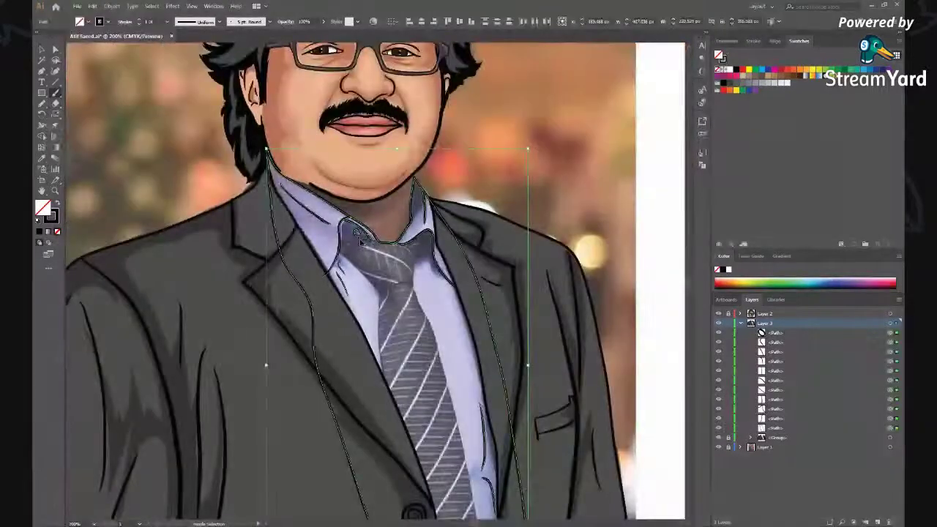
Step: Group the new collar and tie outline strokes together
{"action": "left_click", "coordinate": [406, 276]}
{"action": "left_click", "coordinate": [379, 252]}
{"action": "left_click", "coordinate": [352, 247]}
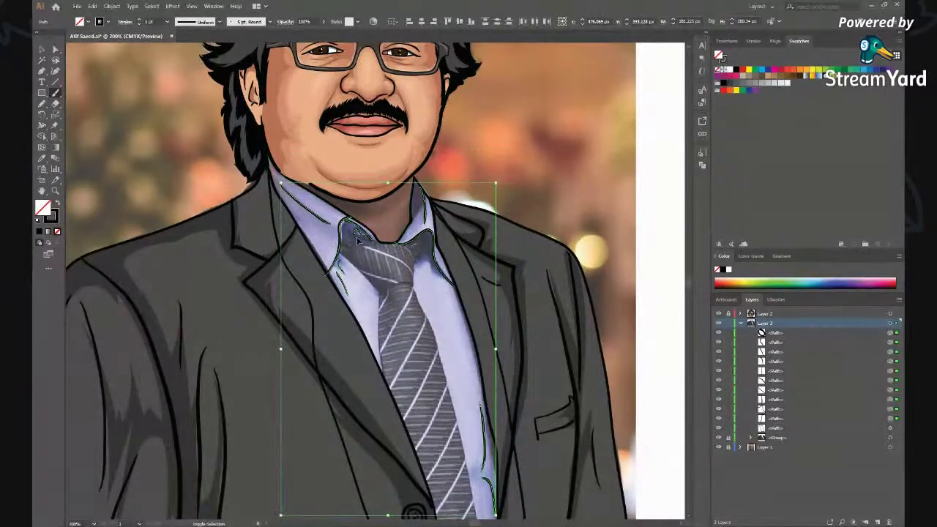
{"action": "key", "text": "ctrl+g"}
{"action": "key", "text": "ctrl+shift+a"}
Step: Fill the shirt shape light lavender and send it beneath the jacket
{"action": "left_click", "coordinate": [376, 222]}
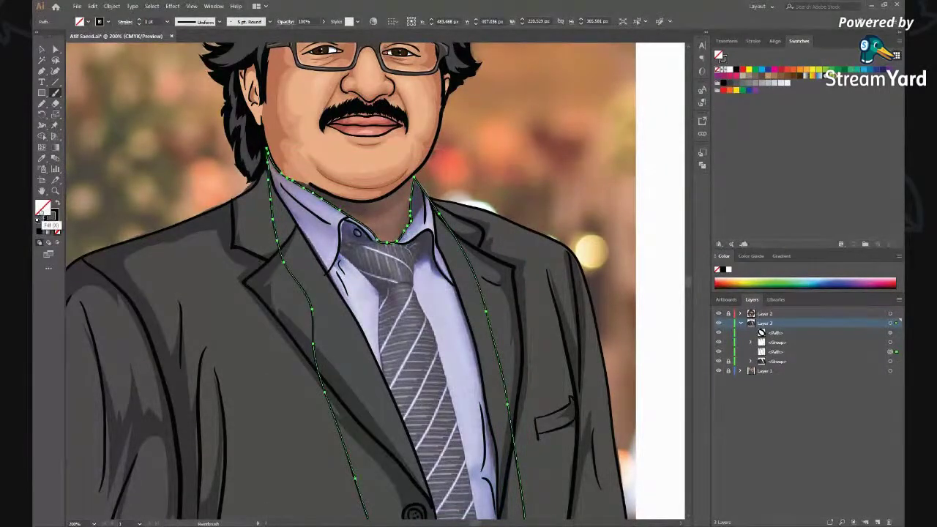
{"action": "double_click", "coordinate": [38, 218]}
{"action": "type", "text": "b89393"}
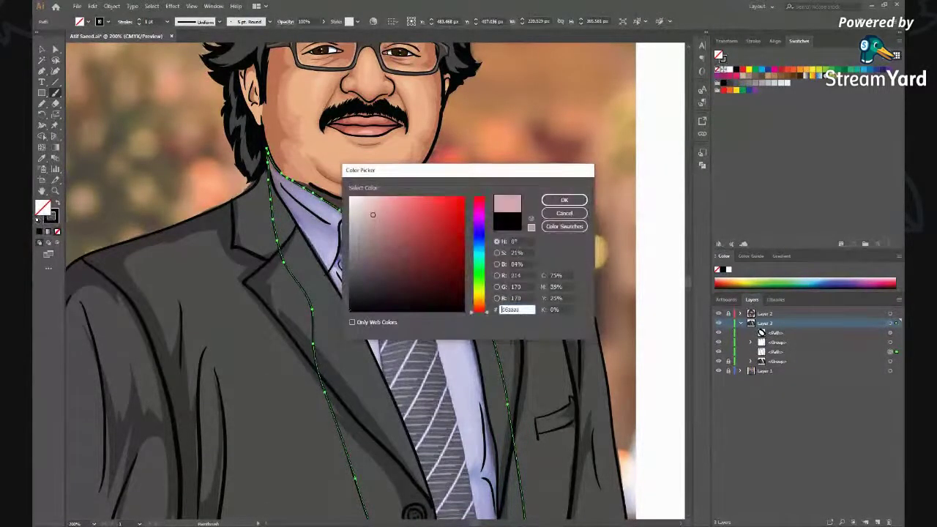
{"action": "type", "text": "9d93ba"}
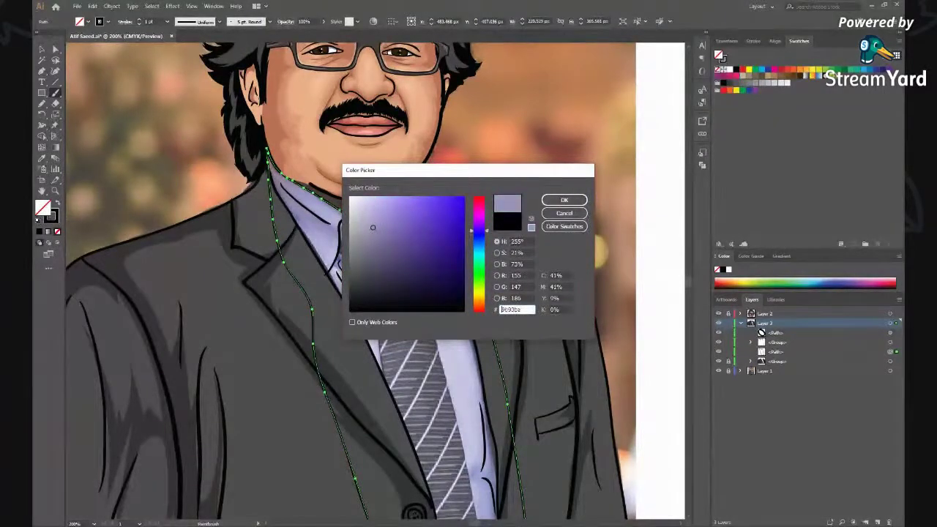
{"action": "left_click", "coordinate": [376, 209]}
{"action": "left_click_drag", "start_coordinate": [372, 208], "coordinate": [372, 206]}
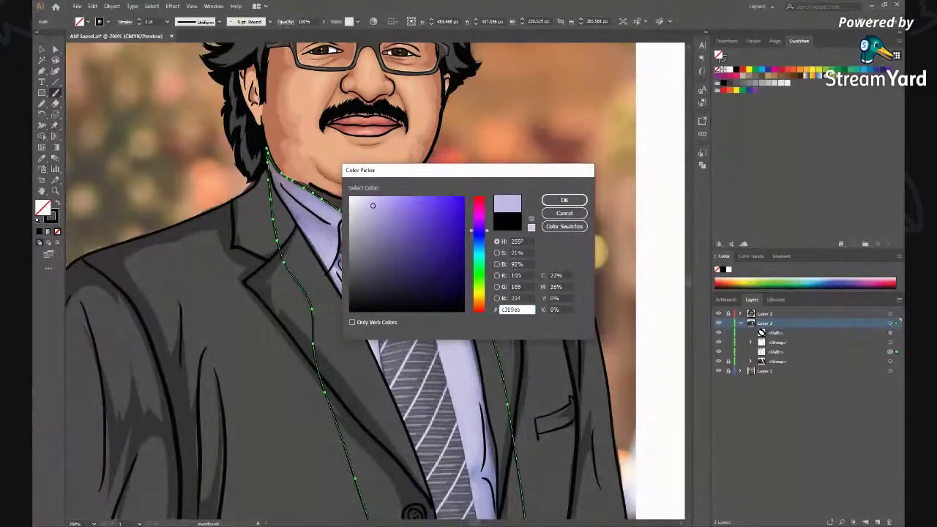
{"action": "left_click", "coordinate": [563, 200]}
{"action": "key", "text": "ctrl+bracketleft"}
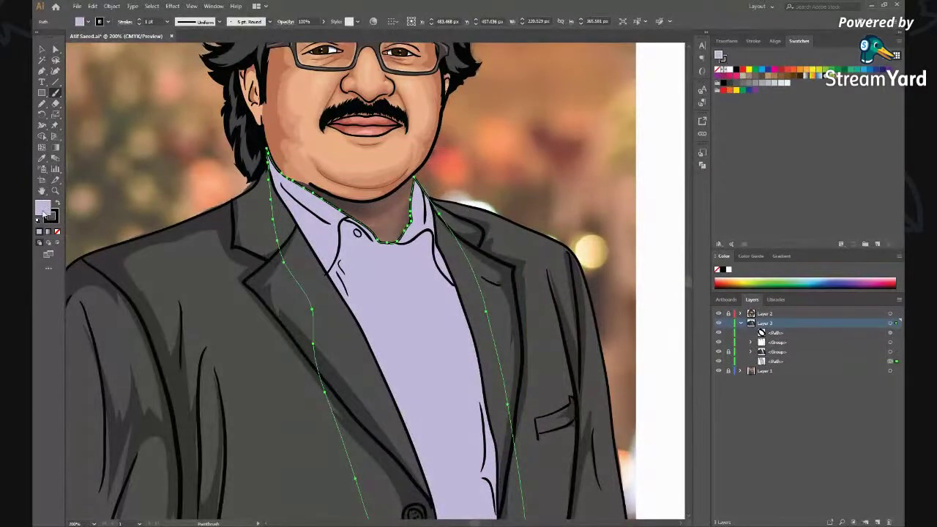
Step: Shift the shirt's lavender slightly toward purple and deselect it
{"action": "double_click", "coordinate": [42, 210]}
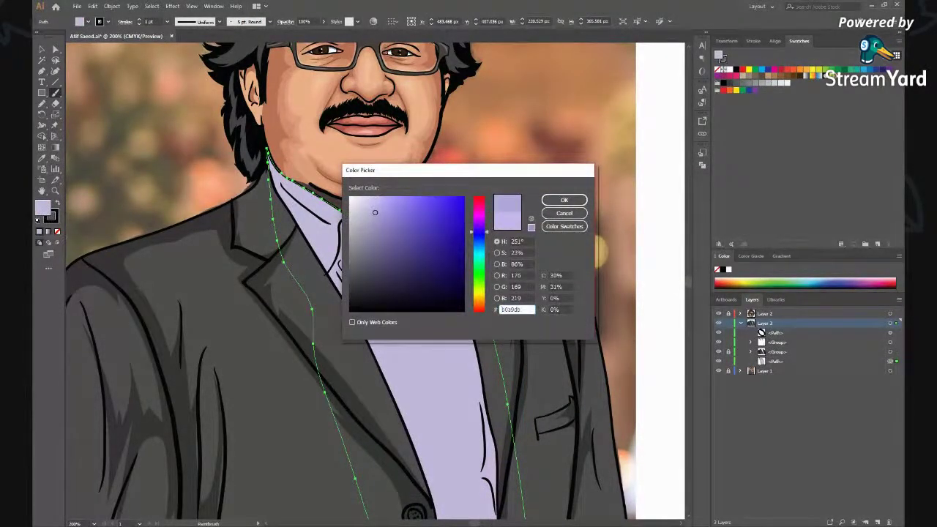
{"action": "left_click_drag", "start_coordinate": [479, 232], "coordinate": [479, 229]}
{"action": "left_click", "coordinate": [565, 199]}
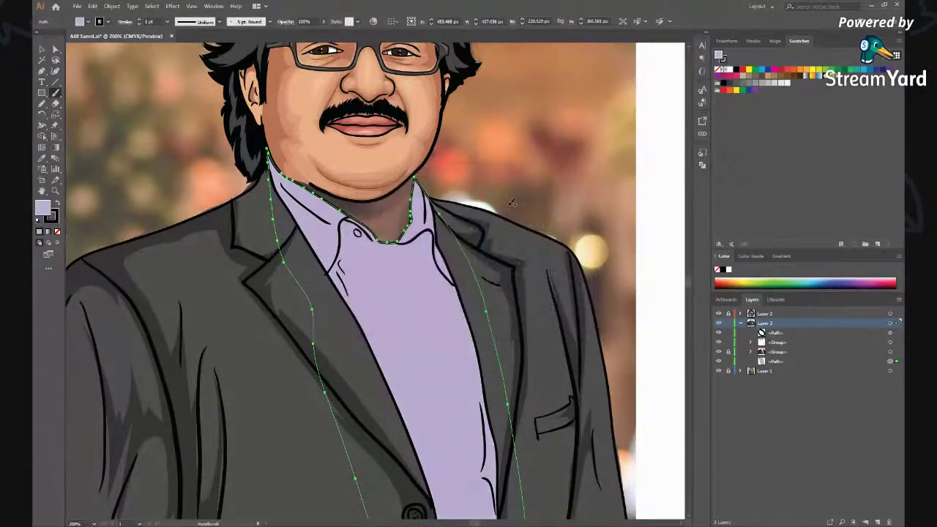
{"action": "left_click", "coordinate": [569, 181]}
{"action": "scroll", "coordinate": [510, 224], "scroll_direction": "down", "scroll_amount": 1}
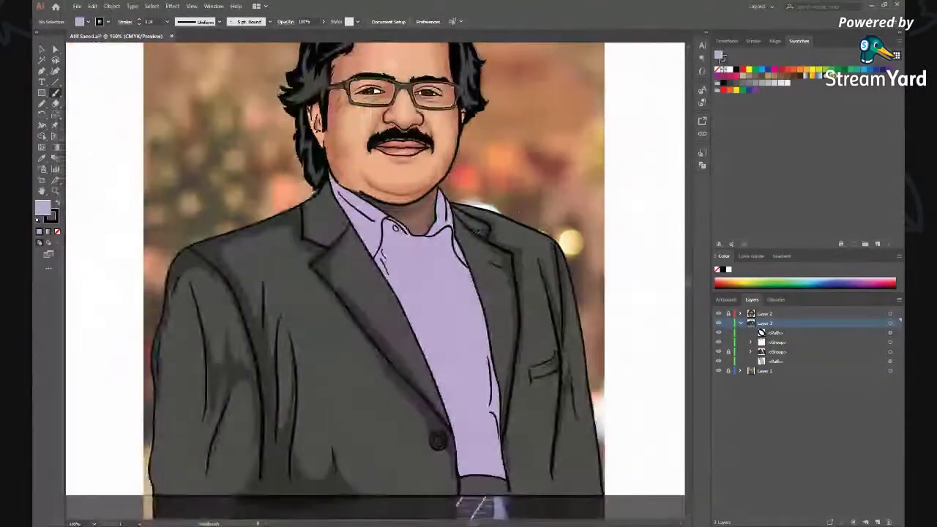
Step: Trace pencil paths along the shirt's edges down past the jacket button
{"action": "scroll", "coordinate": [432, 219], "scroll_direction": "up", "scroll_amount": 1}
{"action": "scroll", "coordinate": [432, 220], "scroll_direction": "up", "scroll_amount": 1}
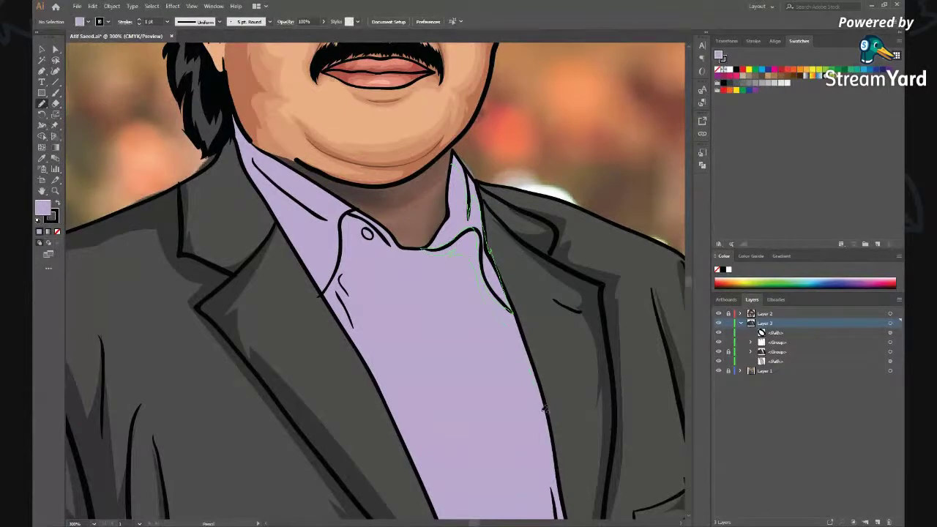
{"action": "left_click_drag", "start_coordinate": [538, 383], "coordinate": [542, 409]}
{"action": "scroll", "coordinate": [538, 382], "scroll_direction": "down", "scroll_amount": 1}
{"action": "scroll", "coordinate": [538, 382], "scroll_direction": "down", "scroll_amount": 3}
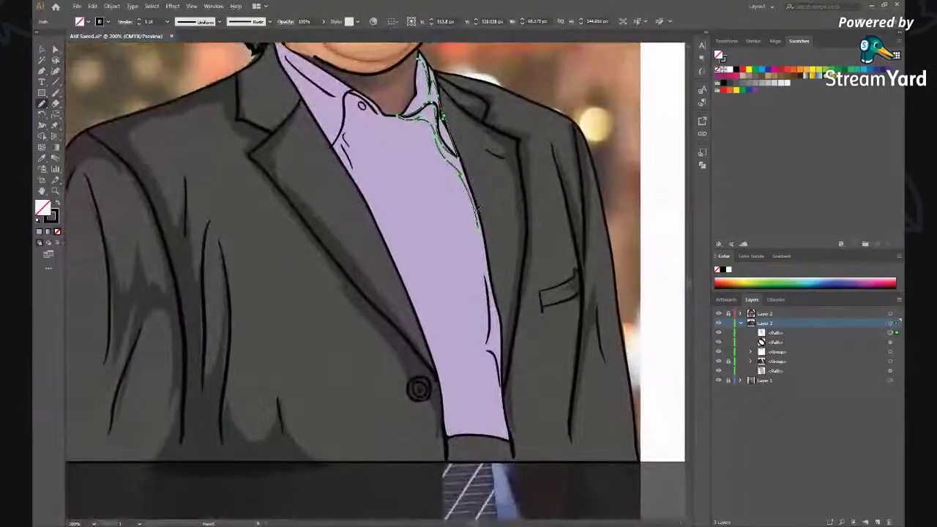
{"action": "left_click_drag", "start_coordinate": [489, 258], "coordinate": [495, 344]}
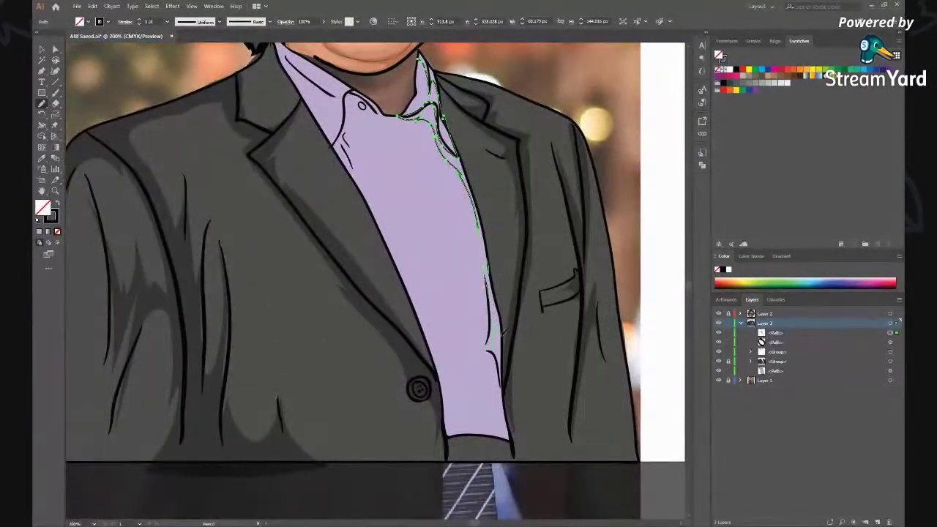
{"action": "left_click_drag", "start_coordinate": [502, 395], "coordinate": [449, 439]}
{"action": "left_click_drag", "start_coordinate": [323, 107], "coordinate": [369, 168]}
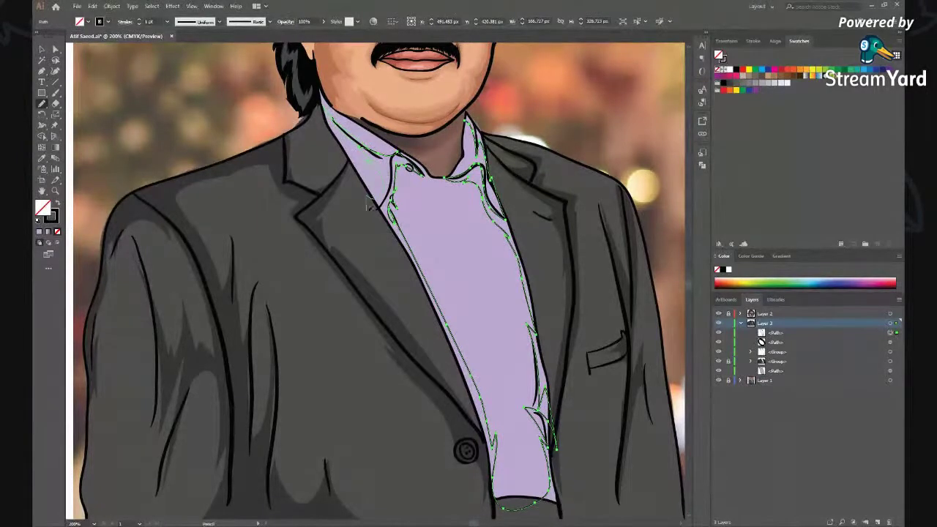
{"action": "left_click_drag", "start_coordinate": [418, 351], "coordinate": [474, 504]}
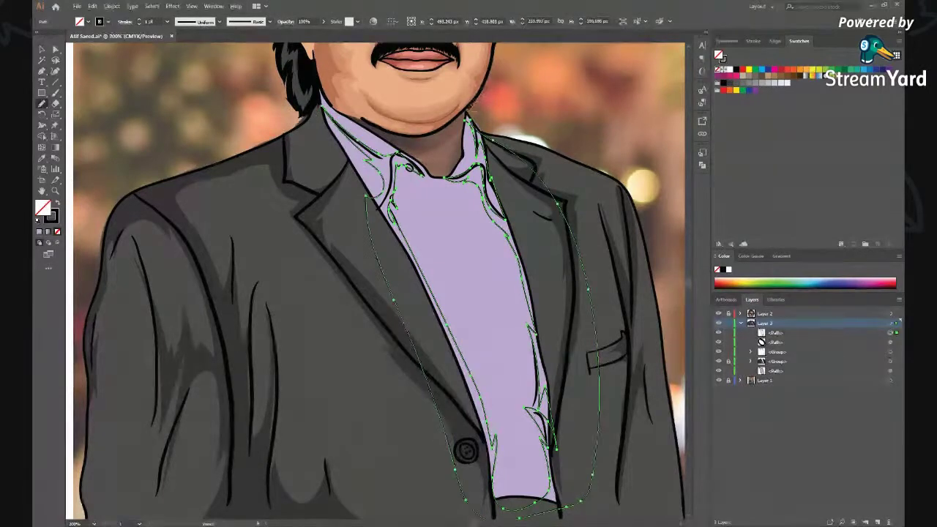
Step: Trace pencil paths around the right and left collar flaps
{"action": "scroll", "coordinate": [480, 132], "scroll_direction": "up", "scroll_amount": 2}
{"action": "scroll", "coordinate": [487, 169], "scroll_direction": "up", "scroll_amount": 2}
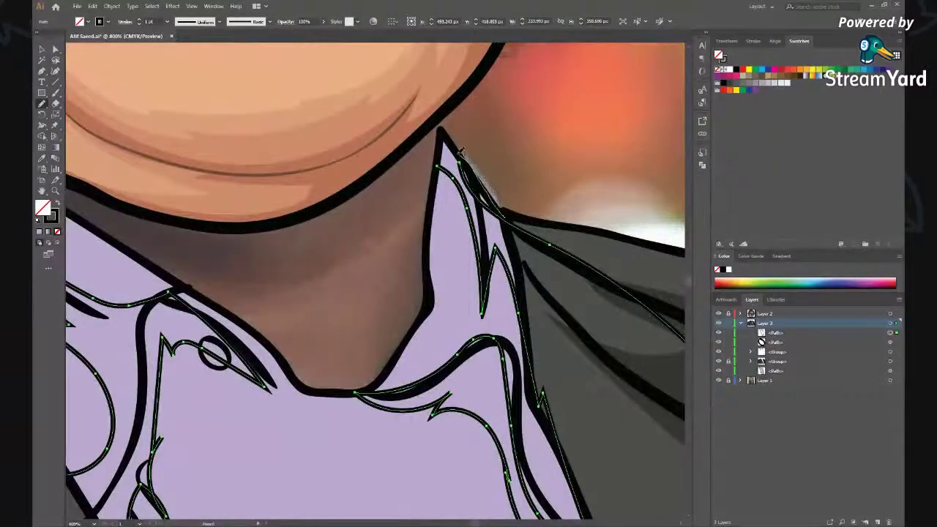
{"action": "left_click_drag", "start_coordinate": [452, 147], "coordinate": [519, 227]}
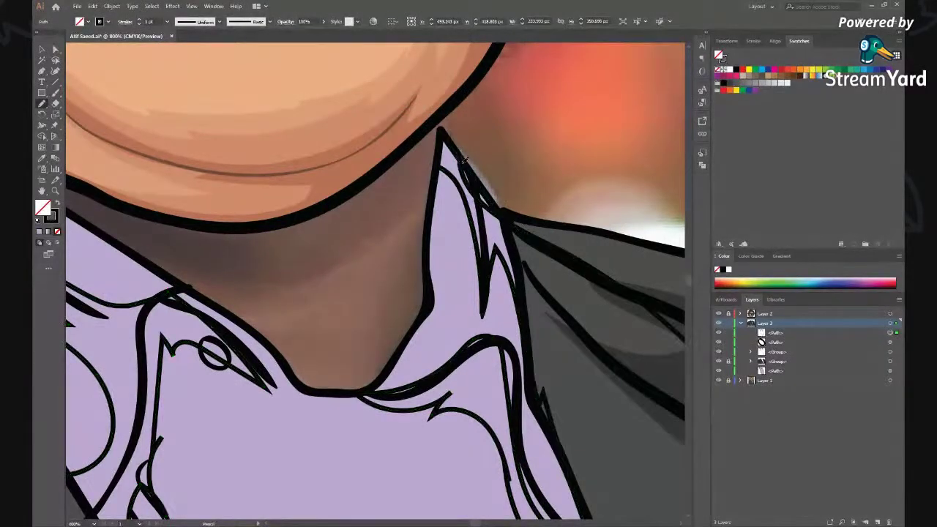
{"action": "left_click_drag", "start_coordinate": [441, 136], "coordinate": [358, 391]}
Step: Fill the collar with a darker purple than the shirt lavender, removing its outline
{"action": "key", "text": "i"}
{"action": "left_click", "coordinate": [451, 271]}
{"action": "left_click", "coordinate": [58, 232]}
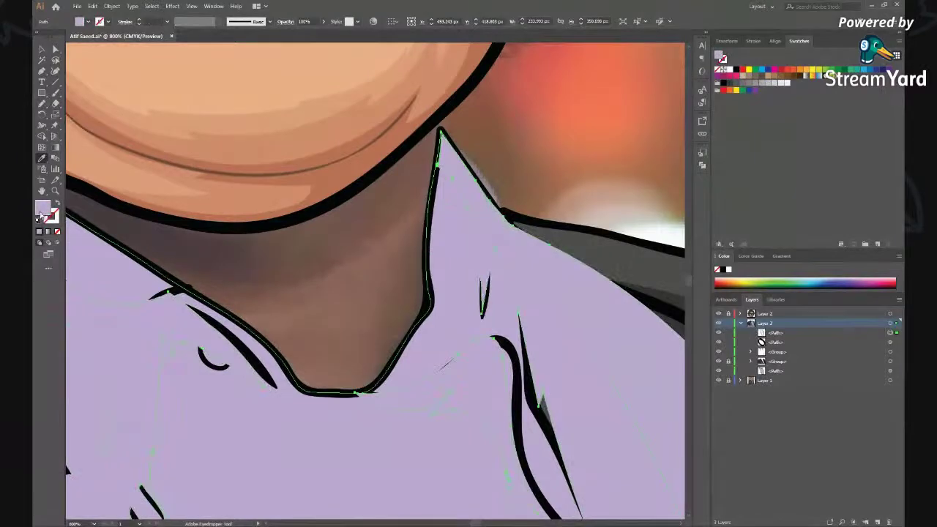
{"action": "double_click", "coordinate": [42, 210]}
{"action": "left_click", "coordinate": [385, 244]}
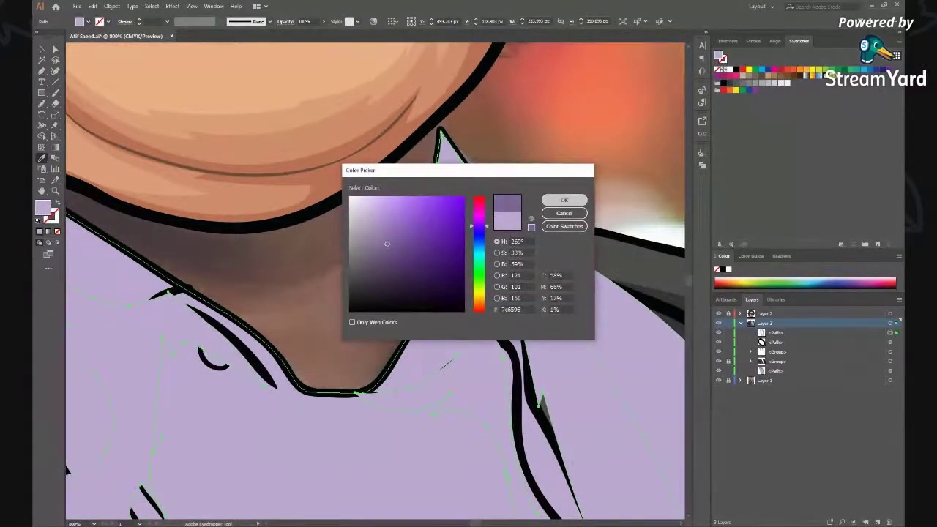
{"action": "left_click", "coordinate": [564, 200]}
Step: Send the collar shape backward behind the gray jacket
{"action": "scroll", "coordinate": [362, 333], "scroll_direction": "down", "scroll_amount": 8}
{"action": "scroll", "coordinate": [362, 334], "scroll_direction": "down", "scroll_amount": 2}
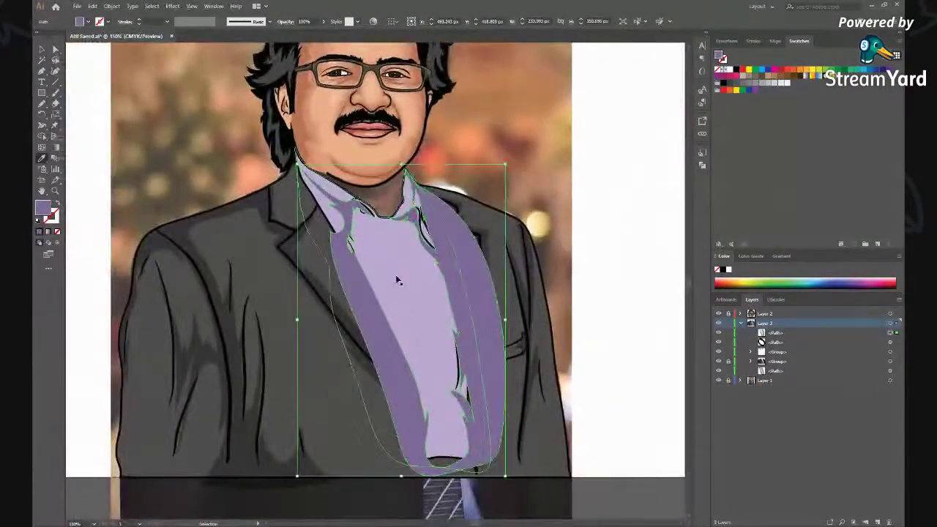
{"action": "key", "text": "ctrl+bracketleft"}
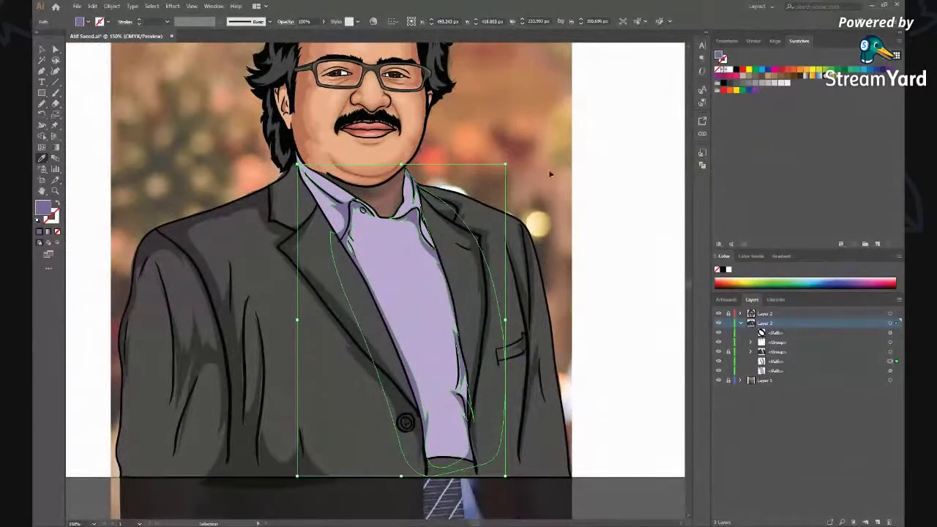
{"action": "left_click", "coordinate": [464, 117]}
Step: Group the shirt shapes, send them to the back behind the jacket, and unhide the tie group
{"action": "scroll", "coordinate": [539, 236], "scroll_direction": "down", "scroll_amount": 1}
{"action": "scroll", "coordinate": [539, 236], "scroll_direction": "down", "scroll_amount": 1}
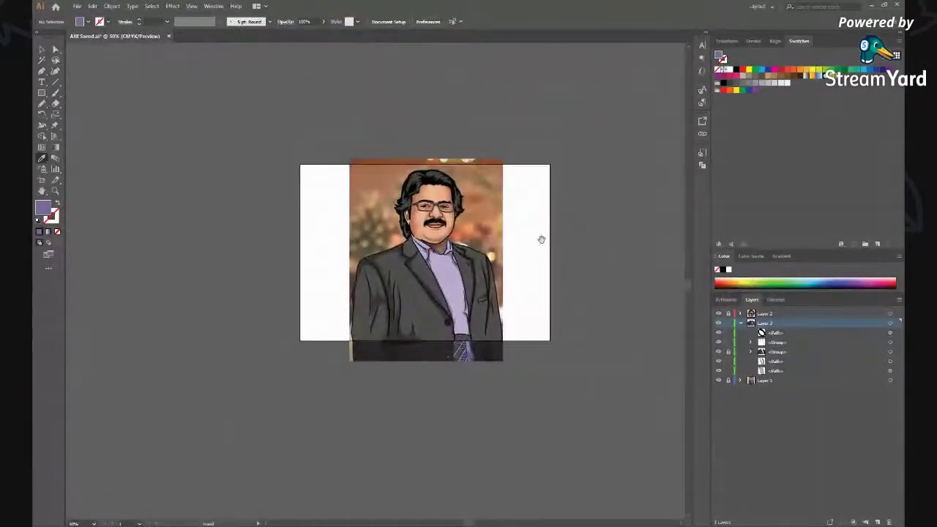
{"action": "scroll", "coordinate": [539, 237], "scroll_direction": "up", "scroll_amount": 1}
{"action": "scroll", "coordinate": [450, 279], "scroll_direction": "up", "scroll_amount": 1}
{"action": "left_click", "coordinate": [892, 332]}
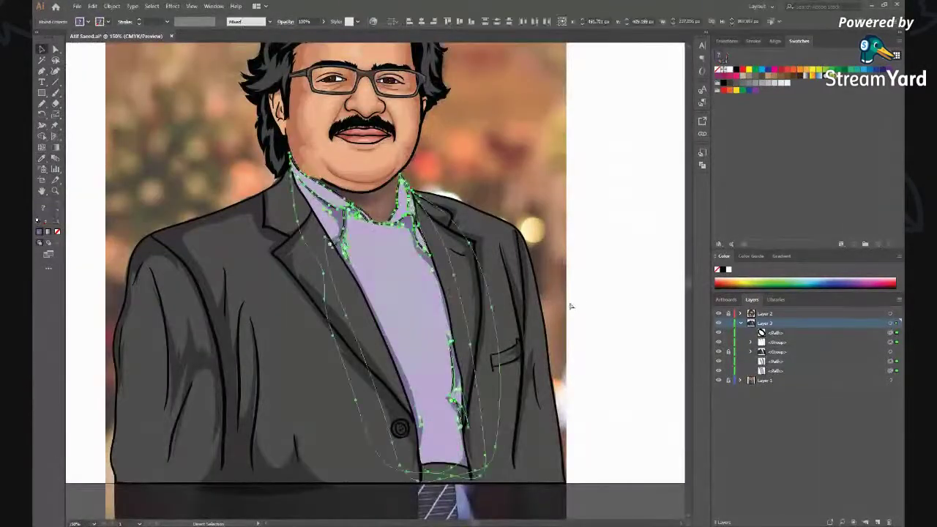
{"action": "key", "text": "ctrl+g"}
{"action": "key", "text": "ctrl+shift+bracketleft"}
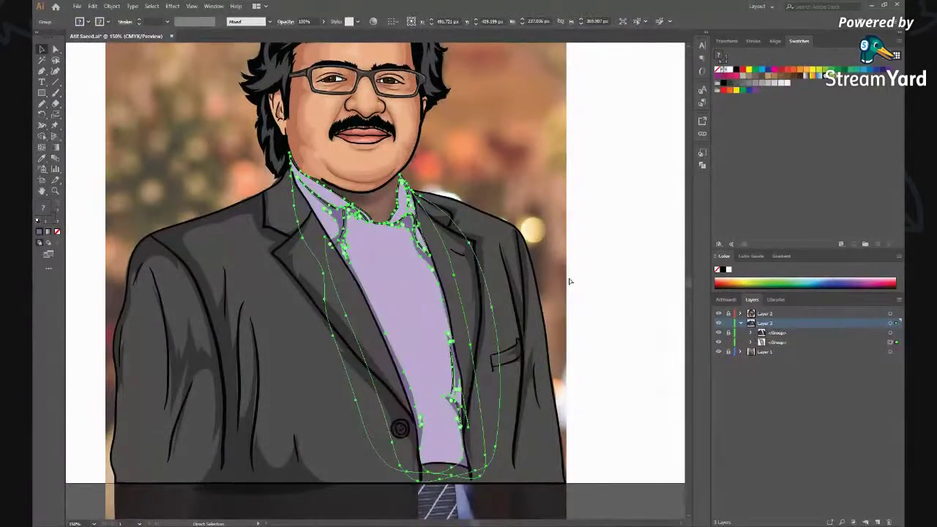
{"action": "left_click", "coordinate": [609, 329]}
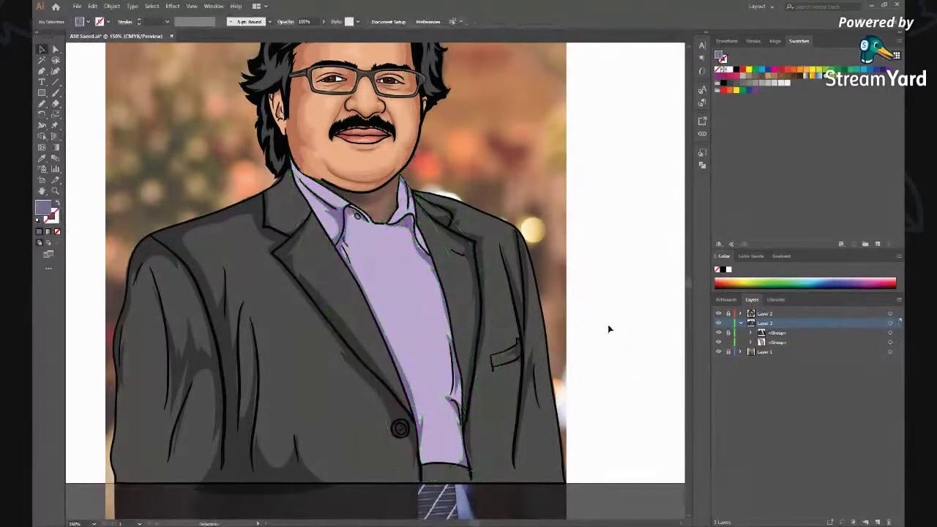
{"action": "left_click", "coordinate": [718, 342]}
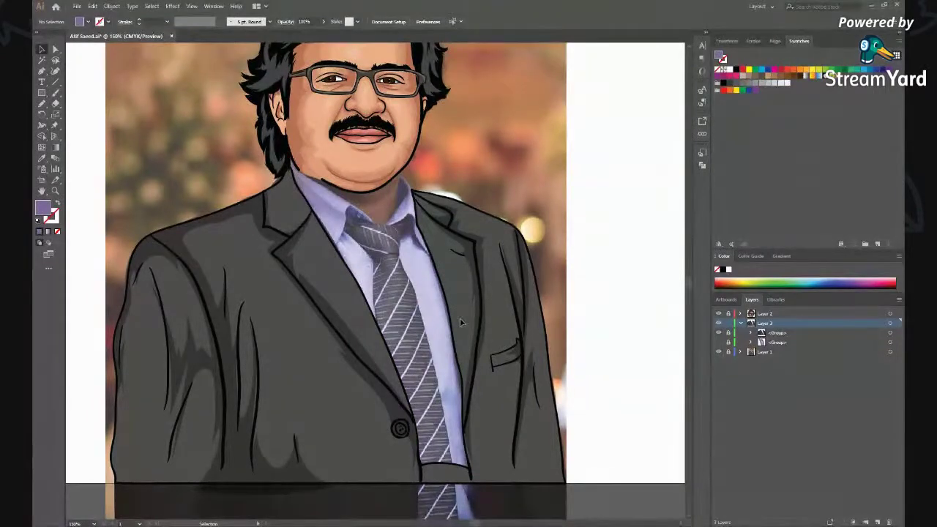
Step: Show the hidden shirt sublayers and paste an unfilled copy of the flat shirt in front
{"action": "scroll", "coordinate": [362, 220], "scroll_direction": "up", "scroll_amount": 1}
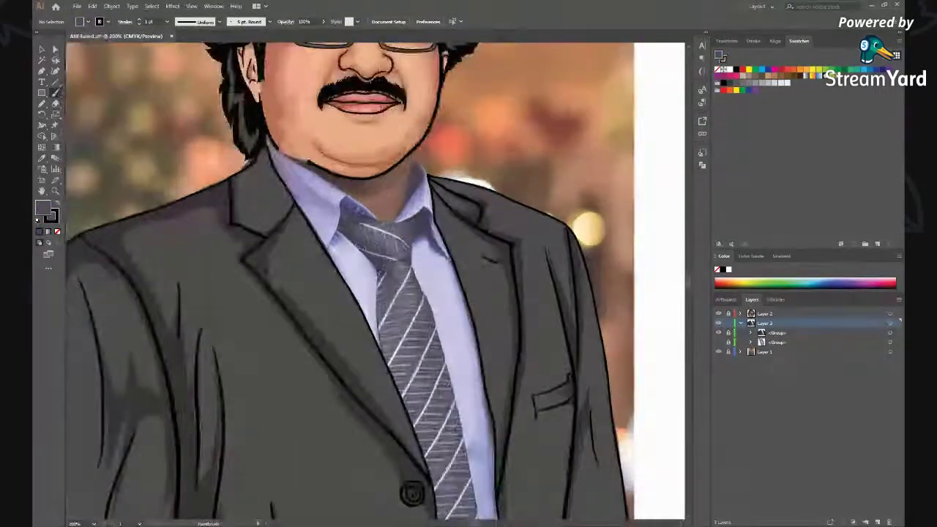
{"action": "scroll", "coordinate": [382, 232], "scroll_direction": "up", "scroll_amount": 1}
{"action": "scroll", "coordinate": [418, 298], "scroll_direction": "up", "scroll_amount": 1}
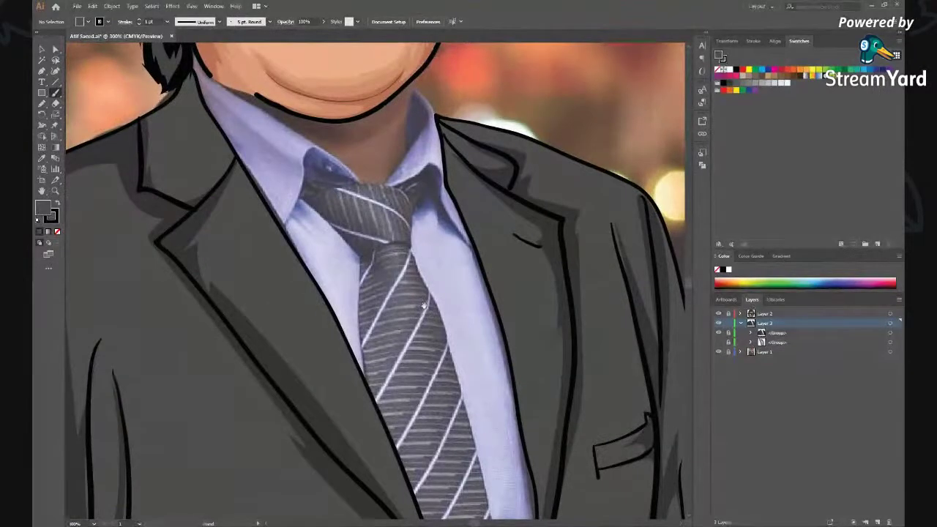
{"action": "left_click", "coordinate": [750, 342]}
{"action": "left_click_drag", "start_coordinate": [718, 351], "coordinate": [718, 381]}
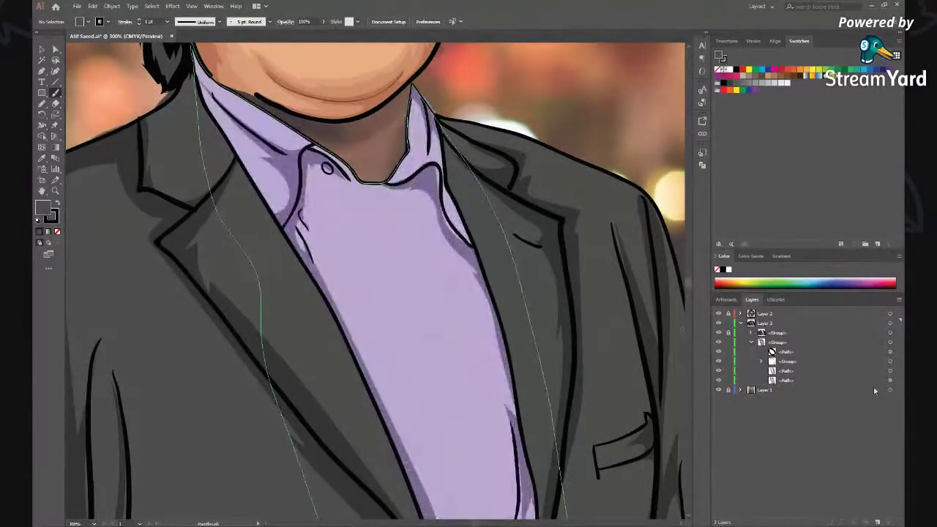
{"action": "left_click", "coordinate": [887, 381]}
{"action": "key", "text": "ctrl+c"}
{"action": "key", "text": "ctrl+f"}
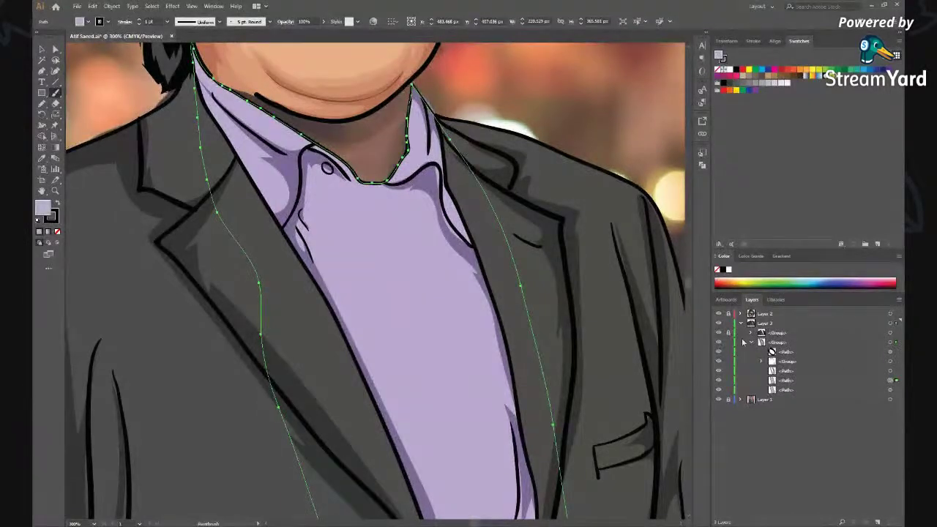
{"action": "key", "text": "slash"}
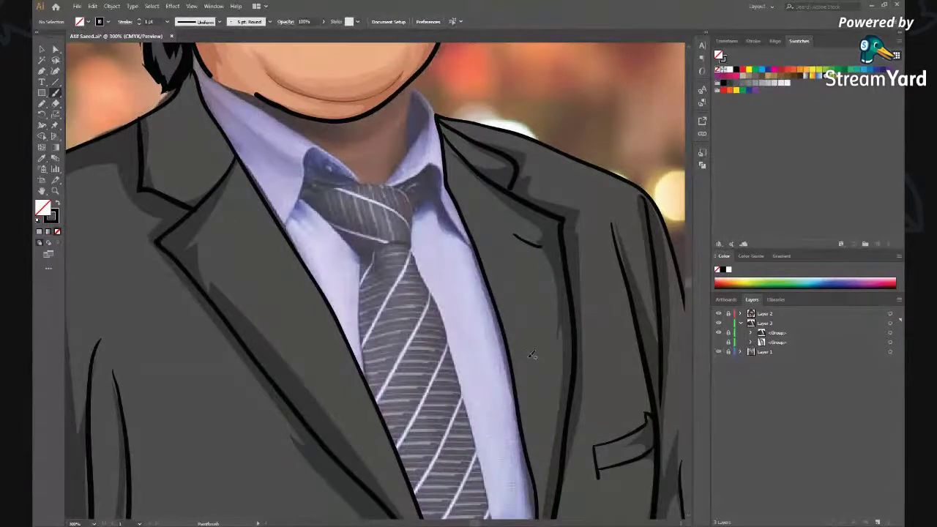
Step: Brush-trace the collar edge and the tie's outline down both sides and around its tip
{"action": "scroll", "coordinate": [292, 179], "scroll_direction": "up", "scroll_amount": 2}
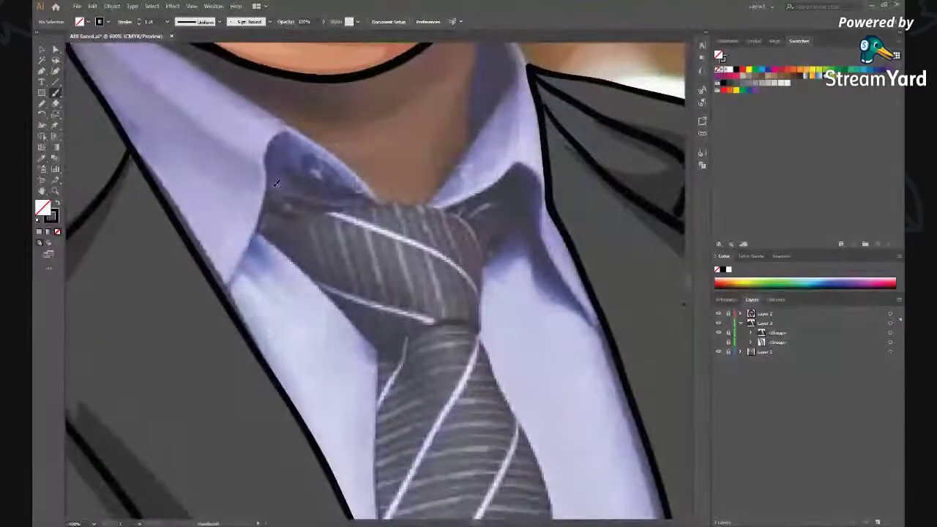
{"action": "left_click_drag", "start_coordinate": [285, 191], "coordinate": [497, 192]}
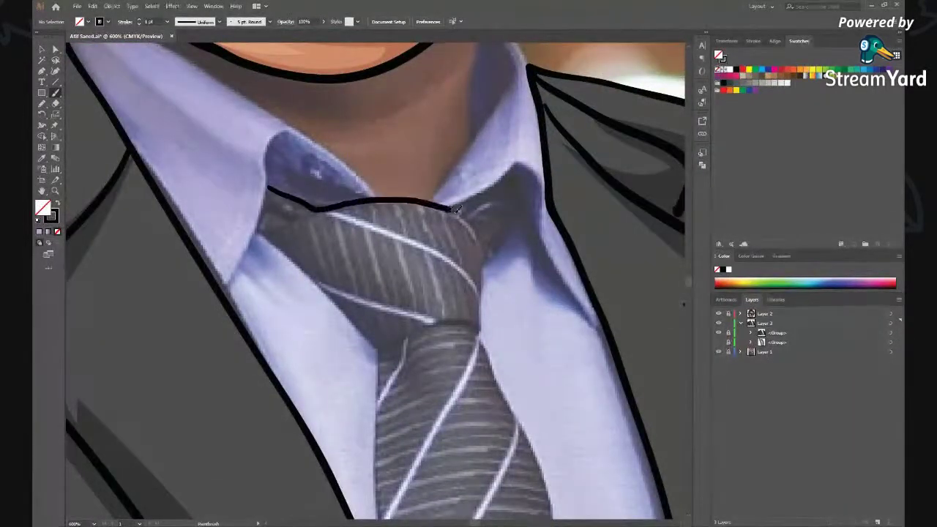
{"action": "mouse_move", "coordinate": [489, 262]}
{"action": "left_mouse_down"}
{"action": "mouse_move", "coordinate": [481, 328]}
{"action": "mouse_move", "coordinate": [516, 420]}
{"action": "left_mouse_up"}
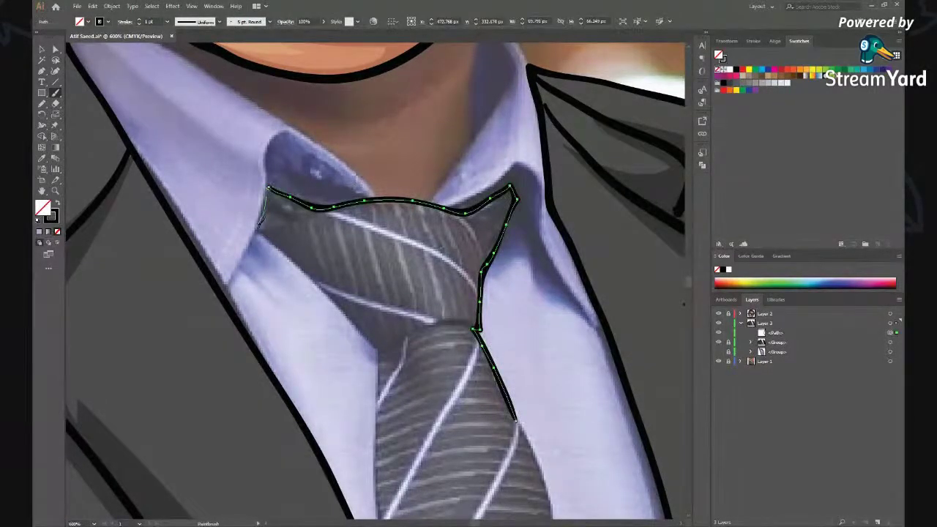
{"action": "key", "text": "ctrl+shift+a"}
{"action": "scroll", "coordinate": [385, 343], "scroll_direction": "down", "scroll_amount": 5}
{"action": "scroll", "coordinate": [428, 210], "scroll_direction": "up", "scroll_amount": 3}
{"action": "left_click", "coordinate": [429, 211], "text": "ctrl"}
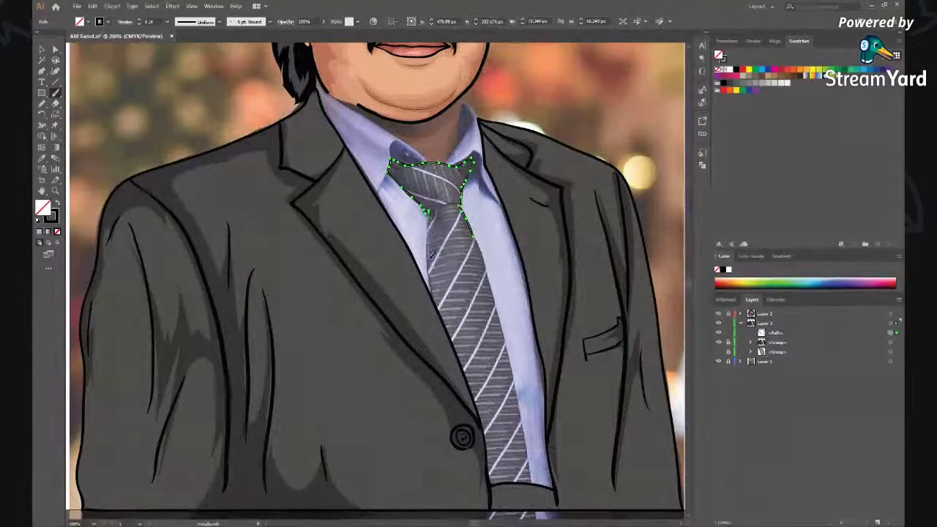
{"action": "left_click_drag", "start_coordinate": [455, 423], "coordinate": [463, 487]}
{"action": "left_click_drag", "start_coordinate": [535, 489], "coordinate": [532, 455]}
{"action": "left_click_drag", "start_coordinate": [498, 316], "coordinate": [487, 280]}
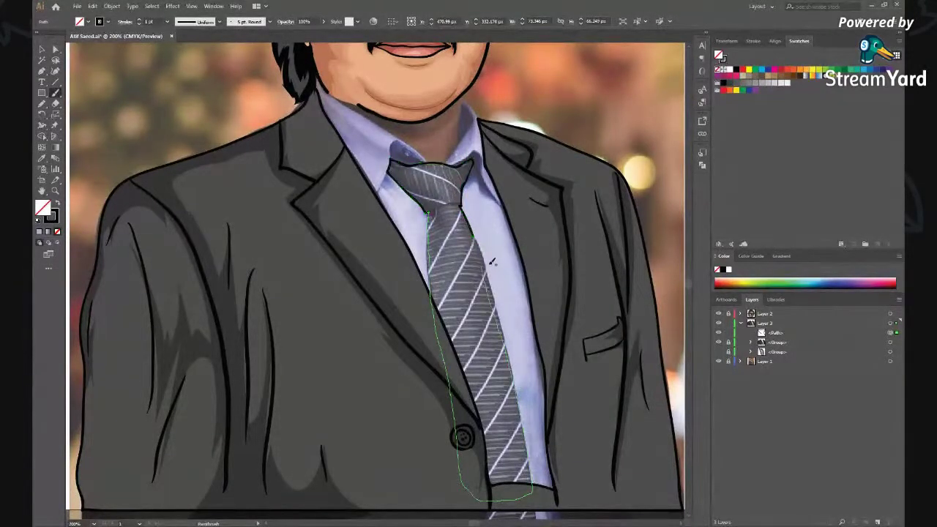
{"action": "scroll", "coordinate": [483, 278], "scroll_direction": "up", "scroll_amount": 1}
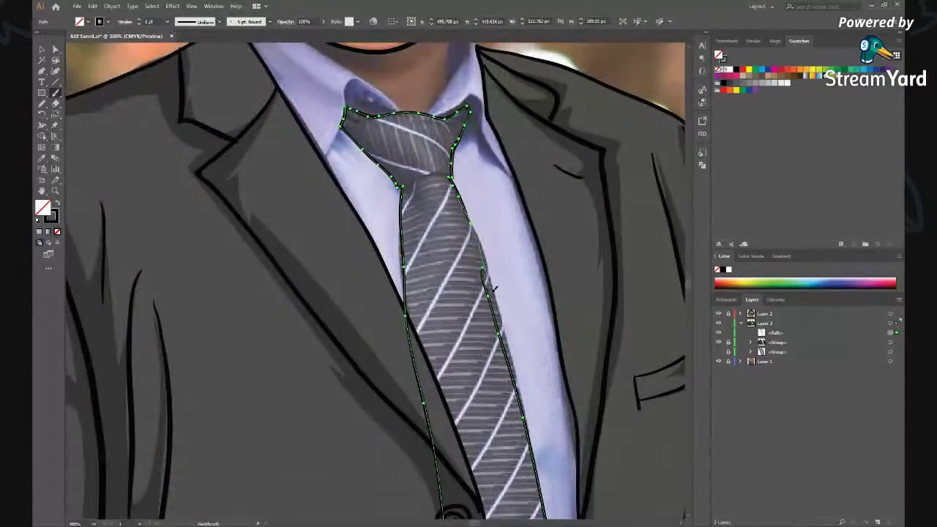
{"action": "key", "text": "ctrl+shift+a"}
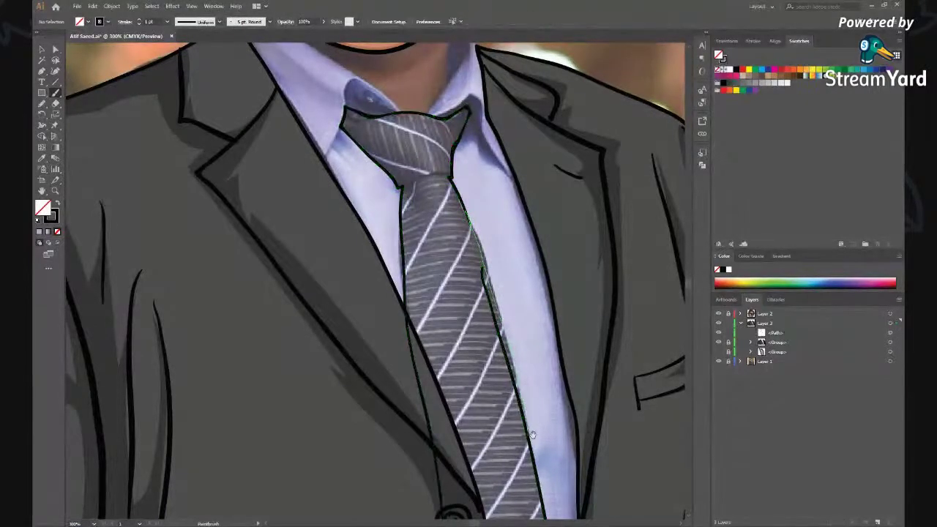
Step: Draw curved crease strokes along the lower, upper and right edges of the tie knot
{"action": "scroll", "coordinate": [522, 412], "scroll_direction": "down", "scroll_amount": 1}
{"action": "scroll", "coordinate": [469, 307], "scroll_direction": "down", "scroll_amount": 1}
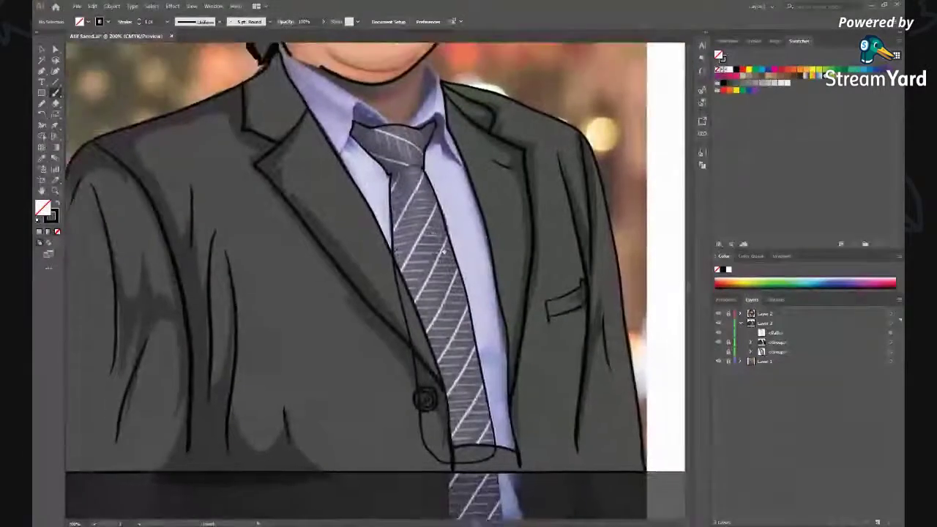
{"action": "scroll", "coordinate": [417, 201], "scroll_direction": "up", "scroll_amount": 2}
{"action": "scroll", "coordinate": [417, 201], "scroll_direction": "up", "scroll_amount": 2}
{"action": "scroll", "coordinate": [397, 209], "scroll_direction": "up", "scroll_amount": 1}
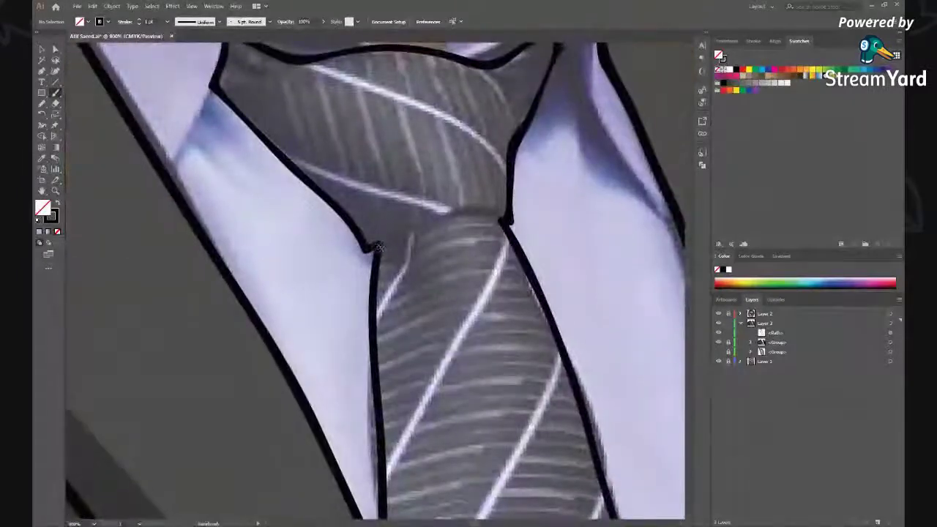
{"action": "scroll", "coordinate": [392, 238], "scroll_direction": "down", "scroll_amount": 2}
{"action": "scroll", "coordinate": [339, 218], "scroll_direction": "up", "scroll_amount": 2}
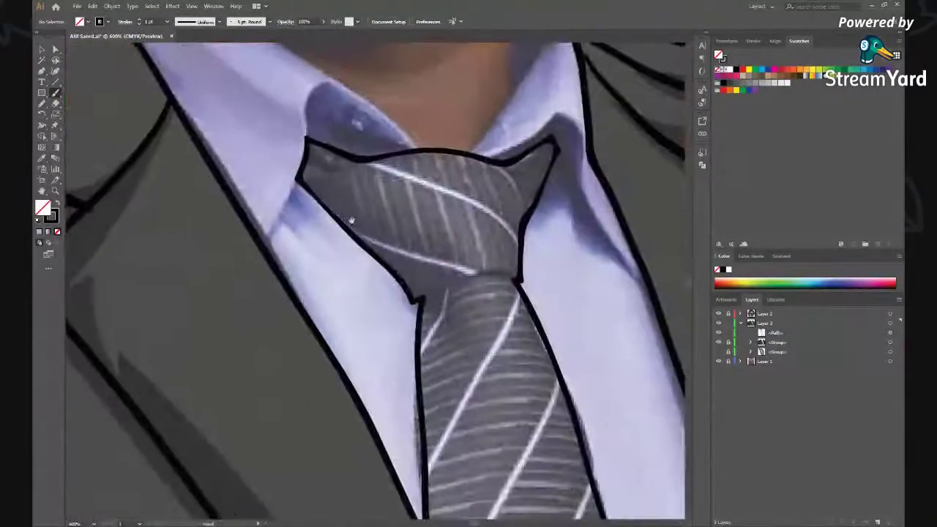
{"action": "mouse_move", "coordinate": [339, 218]}
{"action": "left_mouse_down"}
{"action": "mouse_move", "coordinate": [389, 249]}
{"action": "mouse_move", "coordinate": [462, 271]}
{"action": "left_mouse_up"}
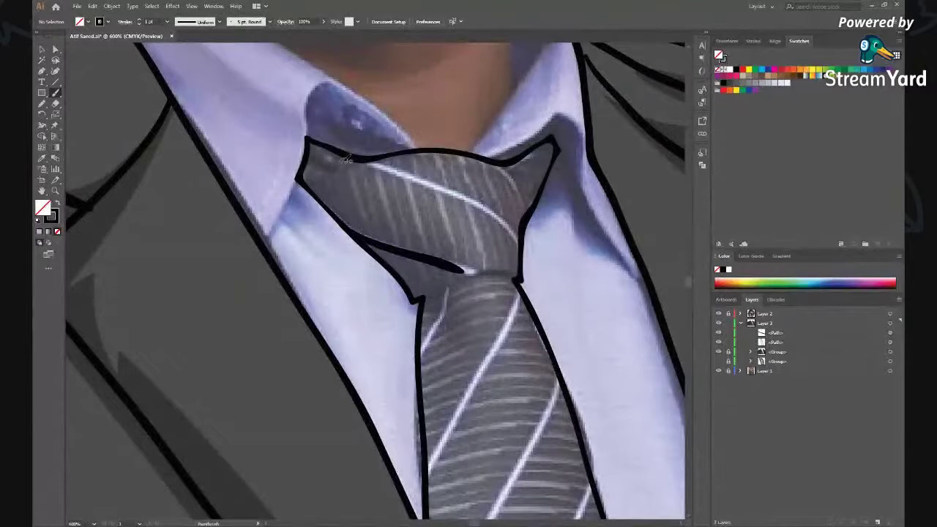
{"action": "mouse_move", "coordinate": [374, 166]}
{"action": "left_mouse_down"}
{"action": "mouse_move", "coordinate": [476, 209]}
{"action": "mouse_move", "coordinate": [512, 239]}
{"action": "left_mouse_up"}
{"action": "left_click_drag", "start_coordinate": [498, 158], "coordinate": [522, 210]}
{"action": "scroll", "coordinate": [522, 188], "scroll_direction": "down", "scroll_amount": 2}
{"action": "scroll", "coordinate": [498, 188], "scroll_direction": "down", "scroll_amount": 2}
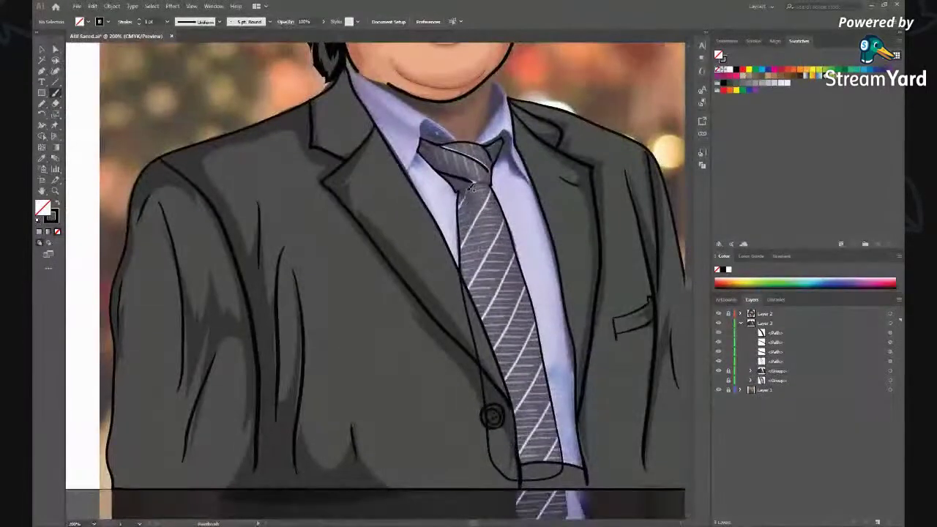
Step: Paint the tie's left edge and seven diagonal stripe strokes from below the knot to the tip
{"action": "left_click_drag", "start_coordinate": [495, 186], "coordinate": [461, 248]}
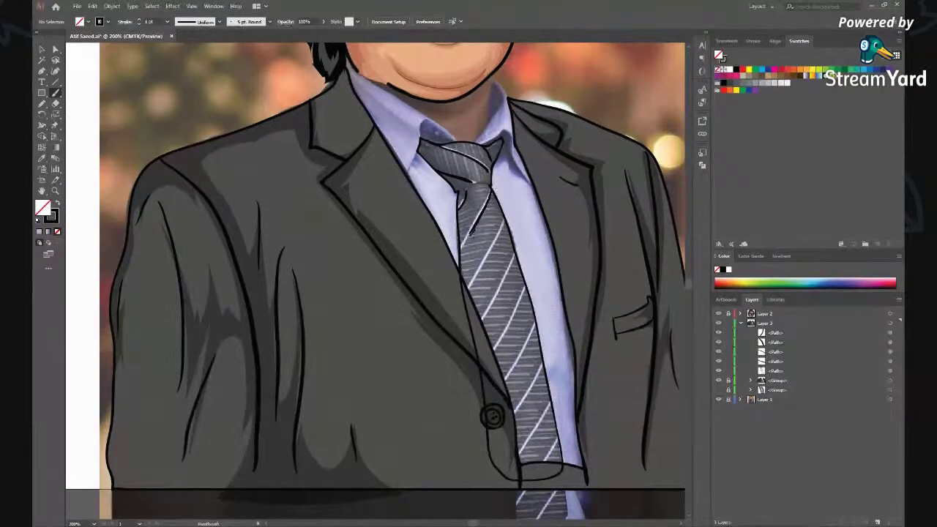
{"action": "left_click_drag", "start_coordinate": [468, 287], "coordinate": [516, 249]}
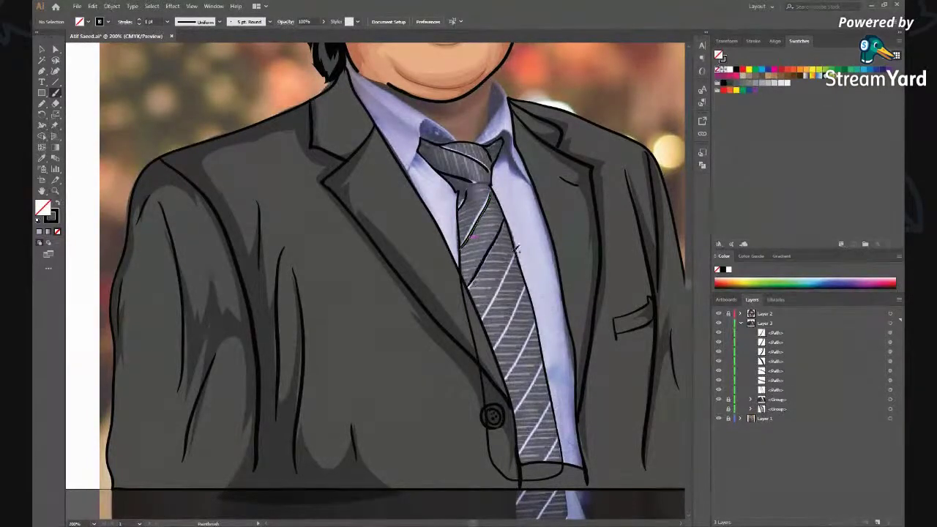
{"action": "left_click_drag", "start_coordinate": [480, 326], "coordinate": [505, 278]}
{"action": "left_click_drag", "start_coordinate": [483, 362], "coordinate": [529, 335]}
{"action": "left_click_drag", "start_coordinate": [498, 391], "coordinate": [545, 366]}
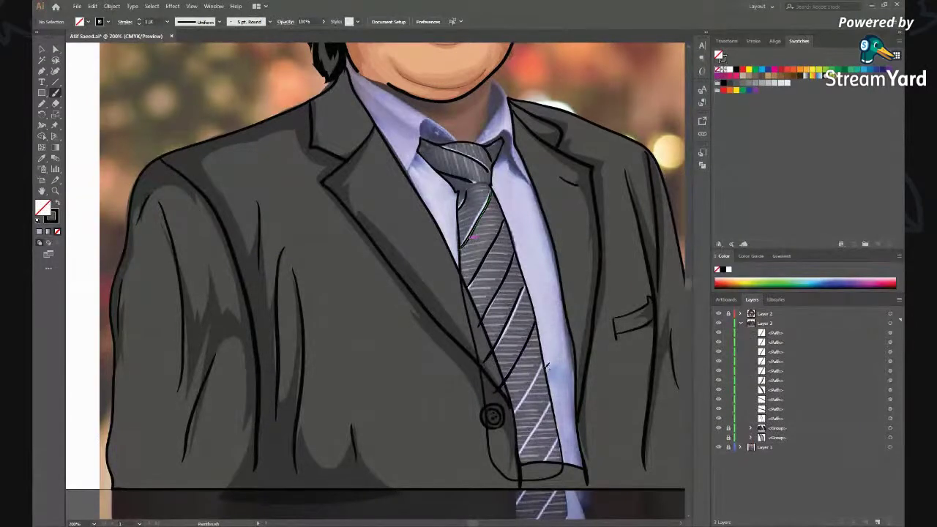
{"action": "left_click_drag", "start_coordinate": [516, 418], "coordinate": [554, 399]}
{"action": "left_click_drag", "start_coordinate": [516, 458], "coordinate": [555, 438]}
{"action": "left_click_drag", "start_coordinate": [518, 468], "coordinate": [560, 448]}
Step: Group all the stripe strokes and hide that group in the Layers panel
{"action": "key", "text": "ctrl+a"}
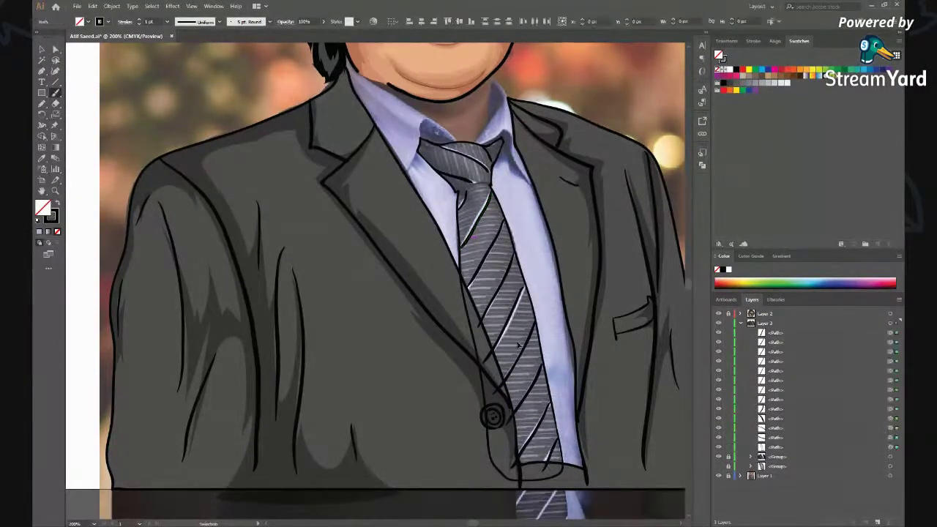
{"action": "key", "text": "ctrl+g"}
{"action": "left_click", "coordinate": [547, 272]}
{"action": "left_click", "coordinate": [718, 334]}
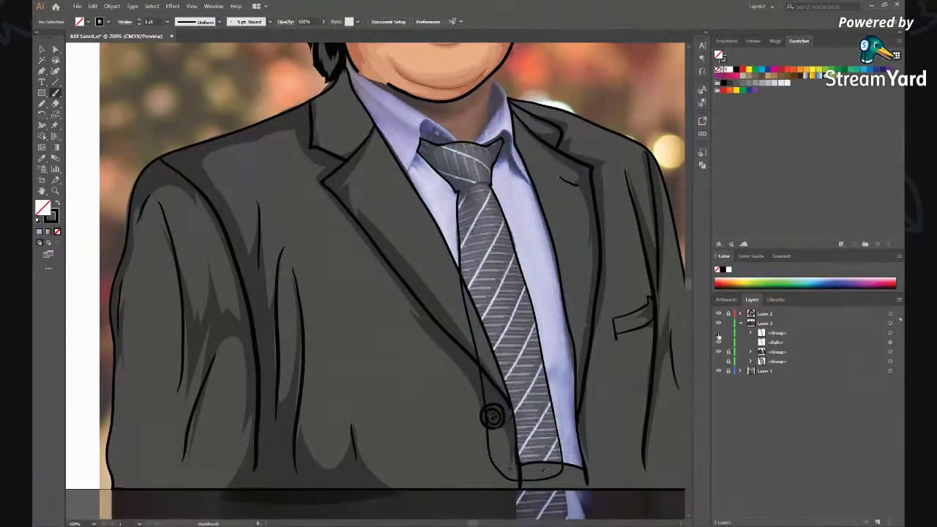
{"action": "scroll", "coordinate": [450, 252], "scroll_direction": "down", "scroll_amount": 1}
Step: Brush the tie knot's bottom and right edges, plus fold lines and a short stroke below it
{"action": "scroll", "coordinate": [448, 253], "scroll_direction": "up", "scroll_amount": 1}
{"action": "scroll", "coordinate": [446, 254], "scroll_direction": "up", "scroll_amount": 4}
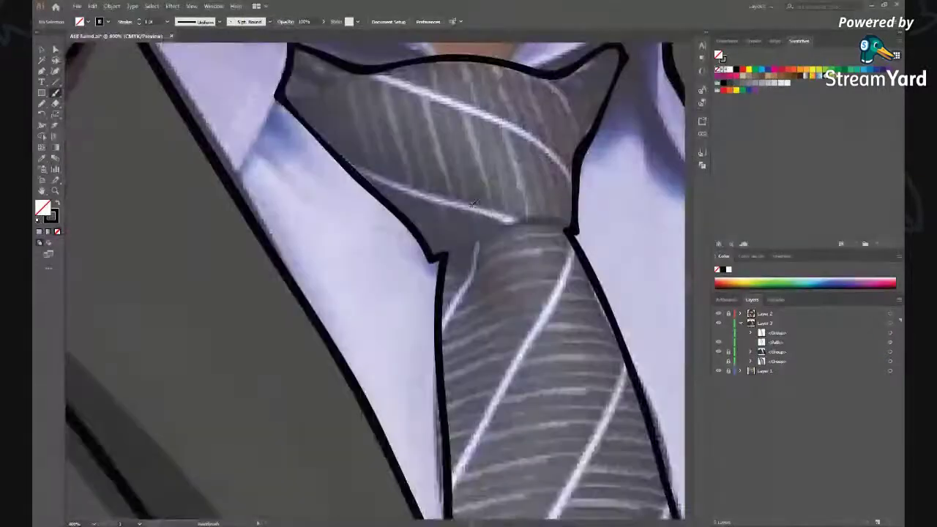
{"action": "mouse_move", "coordinate": [464, 243]}
{"action": "left_mouse_down"}
{"action": "mouse_move", "coordinate": [545, 221]}
{"action": "mouse_move", "coordinate": [573, 223]}
{"action": "mouse_move", "coordinate": [588, 265]}
{"action": "left_mouse_up"}
{"action": "scroll", "coordinate": [568, 167], "scroll_direction": "up", "scroll_amount": 3}
{"action": "left_click_drag", "start_coordinate": [581, 205], "coordinate": [606, 202]}
{"action": "mouse_move", "coordinate": [372, 189]}
{"action": "left_mouse_down"}
{"action": "mouse_move", "coordinate": [302, 223]}
{"action": "mouse_move", "coordinate": [341, 189]}
{"action": "left_mouse_up"}
{"action": "scroll", "coordinate": [374, 188], "scroll_direction": "down", "scroll_amount": 2}
{"action": "scroll", "coordinate": [410, 220], "scroll_direction": "down", "scroll_amount": 1}
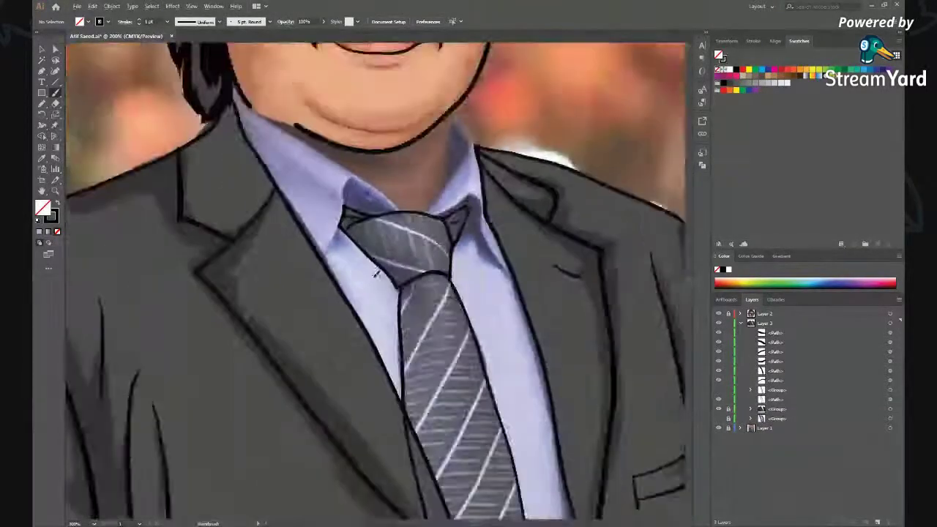
{"action": "scroll", "coordinate": [440, 242], "scroll_direction": "down", "scroll_amount": 1}
{"action": "scroll", "coordinate": [472, 261], "scroll_direction": "down", "scroll_amount": 3}
{"action": "scroll", "coordinate": [472, 261], "scroll_direction": "up", "scroll_amount": 2}
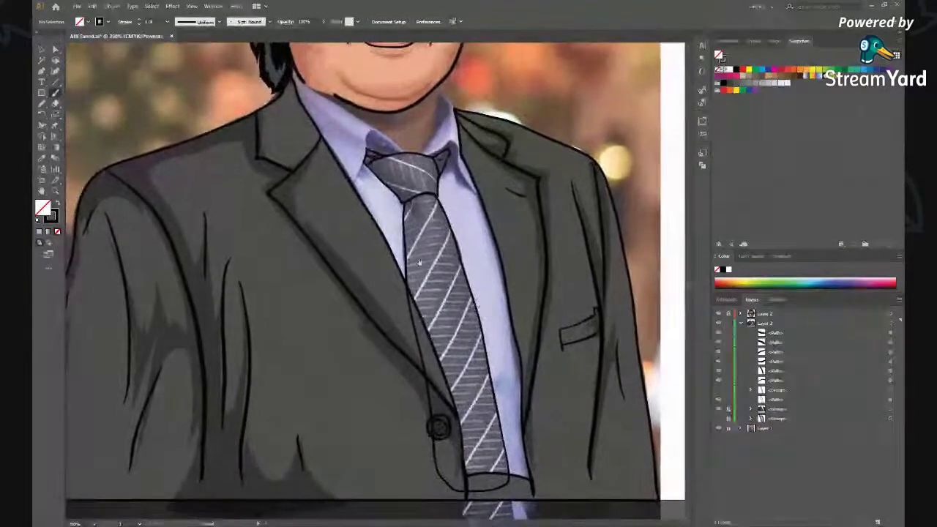
{"action": "scroll", "coordinate": [399, 208], "scroll_direction": "up", "scroll_amount": 1}
{"action": "scroll", "coordinate": [396, 208], "scroll_direction": "up", "scroll_amount": 2}
{"action": "left_click_drag", "start_coordinate": [394, 210], "coordinate": [422, 247]}
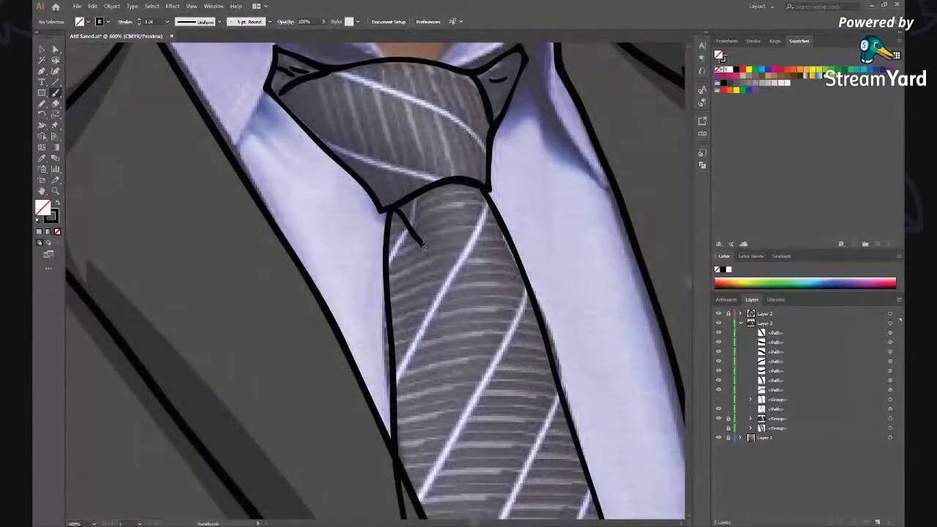
{"action": "scroll", "coordinate": [422, 252], "scroll_direction": "down", "scroll_amount": 2}
Step: Group the tie knot paths together
{"action": "left_click", "coordinate": [410, 183], "text": "ctrl"}
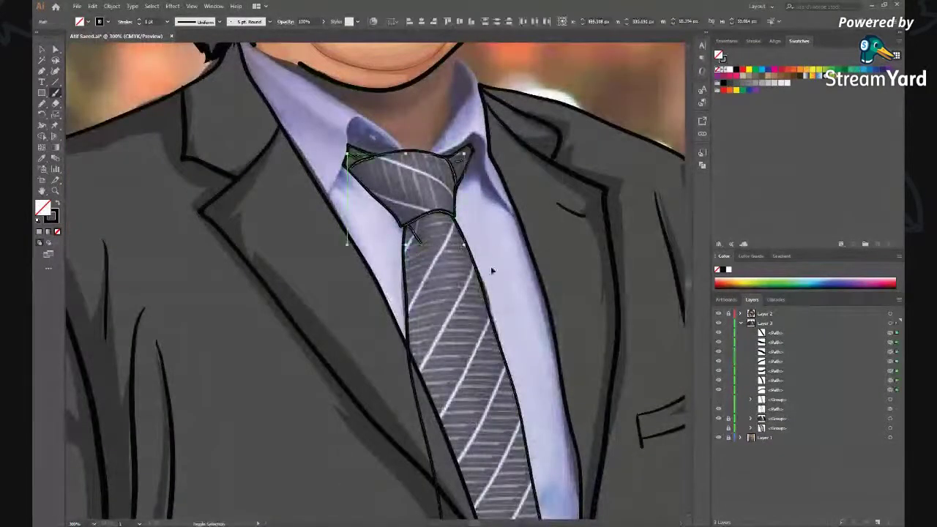
{"action": "key", "text": "ctrl+g"}
{"action": "left_click", "coordinate": [503, 243]}
{"action": "scroll", "coordinate": [396, 231], "scroll_direction": "up", "scroll_amount": 1}
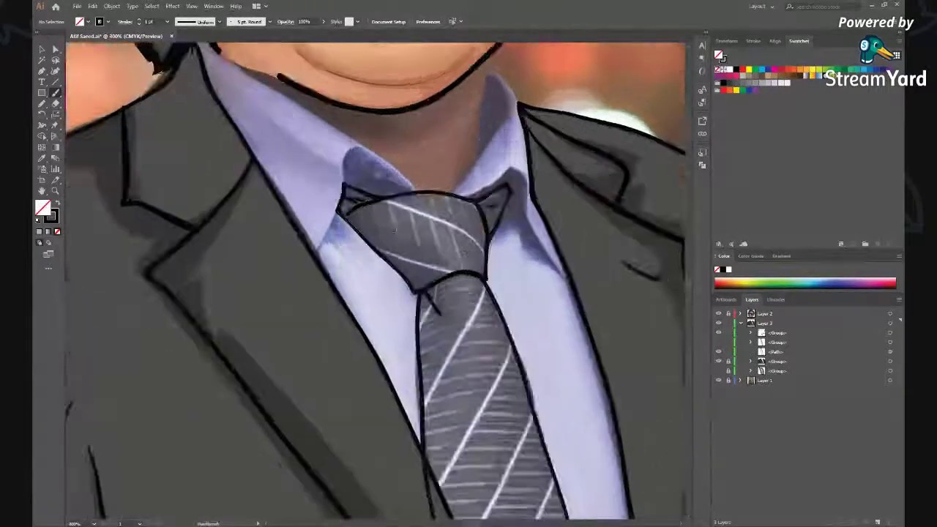
{"action": "scroll", "coordinate": [396, 231], "scroll_direction": "up", "scroll_amount": 1}
Step: Shade the whole tie knot with vertical hatch strokes from left to right
{"action": "left_click_drag", "start_coordinate": [333, 190], "coordinate": [355, 239]}
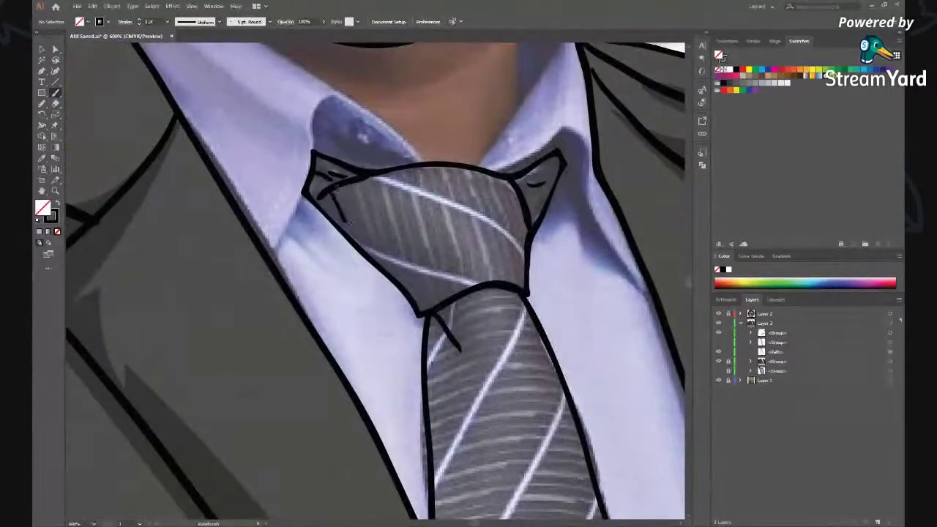
{"action": "left_click_drag", "start_coordinate": [360, 195], "coordinate": [390, 262]}
{"action": "left_click_drag", "start_coordinate": [366, 172], "coordinate": [418, 299]}
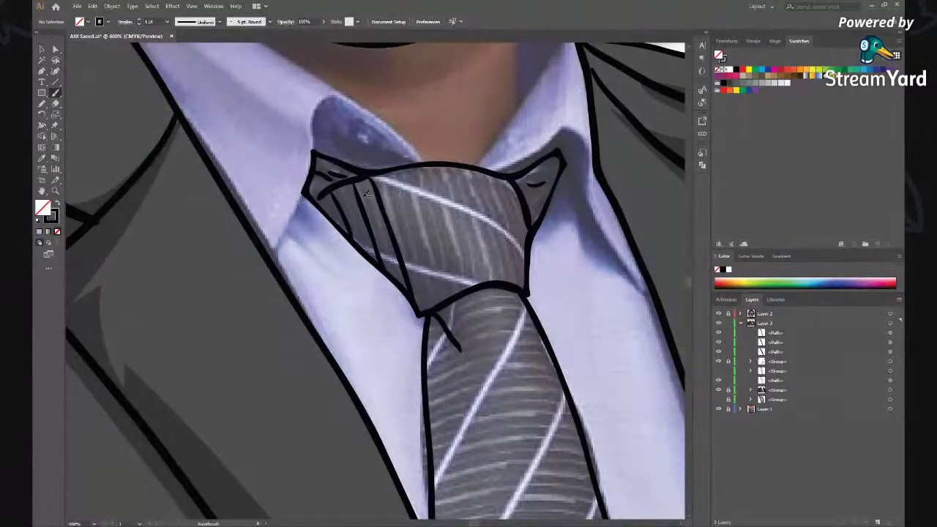
{"action": "left_click_drag", "start_coordinate": [390, 176], "coordinate": [421, 290]}
{"action": "mouse_move", "coordinate": [413, 173]}
{"action": "left_mouse_down"}
{"action": "mouse_move", "coordinate": [439, 272]}
{"action": "mouse_move", "coordinate": [468, 284]}
{"action": "left_mouse_up"}
{"action": "mouse_move", "coordinate": [461, 173]}
{"action": "left_mouse_down"}
{"action": "mouse_move", "coordinate": [487, 274]}
{"action": "mouse_move", "coordinate": [496, 257]}
{"action": "left_mouse_up"}
{"action": "left_click_drag", "start_coordinate": [494, 177], "coordinate": [519, 287]}
{"action": "left_click_drag", "start_coordinate": [514, 199], "coordinate": [526, 258]}
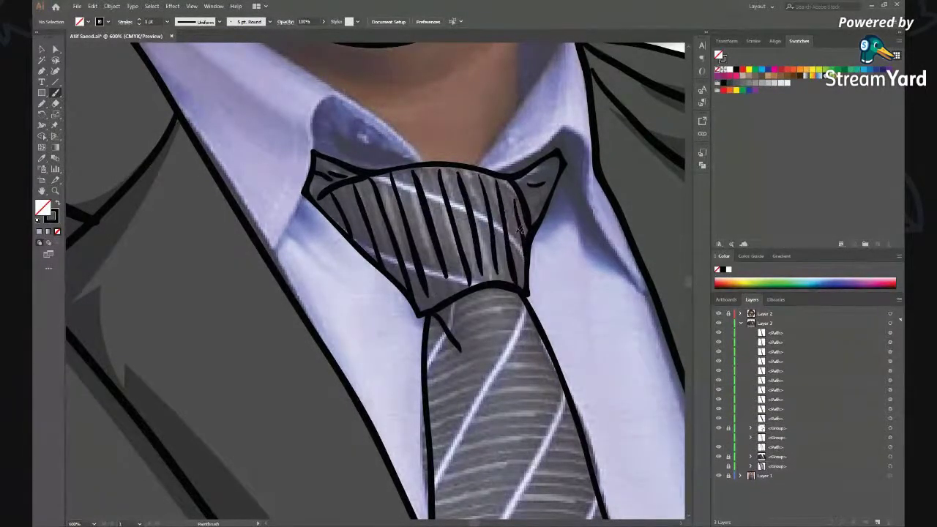
{"action": "scroll", "coordinate": [476, 222], "scroll_direction": "down", "scroll_amount": 2}
{"action": "scroll", "coordinate": [482, 249], "scroll_direction": "down", "scroll_amount": 2}
{"action": "scroll", "coordinate": [482, 249], "scroll_direction": "up", "scroll_amount": 2}
{"action": "scroll", "coordinate": [483, 213], "scroll_direction": "up", "scroll_amount": 1}
Step: Hatch the upper tie below the knot with horizontal strokes
{"action": "left_click_drag", "start_coordinate": [414, 192], "coordinate": [463, 185]}
{"action": "left_click_drag", "start_coordinate": [413, 208], "coordinate": [467, 194]}
{"action": "mouse_move", "coordinate": [412, 227]}
{"action": "left_mouse_down"}
{"action": "mouse_move", "coordinate": [450, 213]}
{"action": "mouse_move", "coordinate": [482, 219]}
{"action": "left_mouse_up"}
{"action": "left_click_drag", "start_coordinate": [411, 220], "coordinate": [462, 203]}
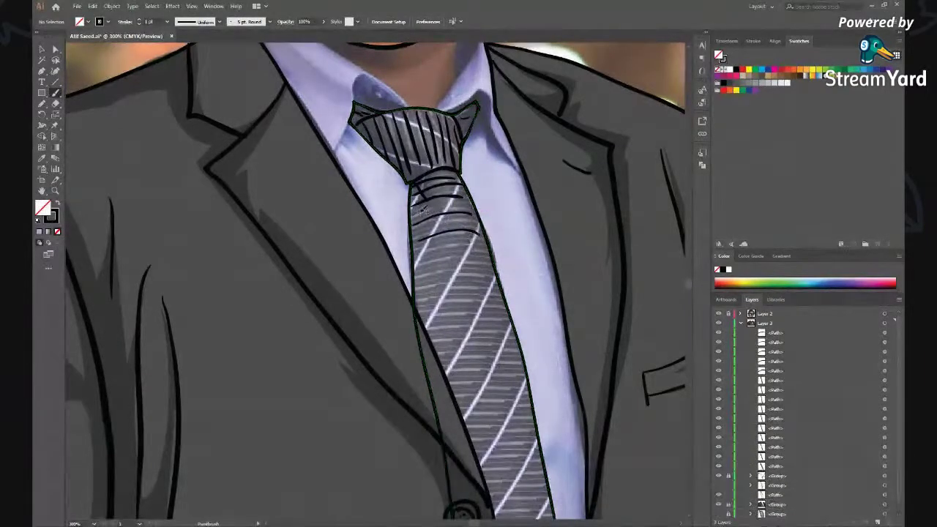
{"action": "mouse_move", "coordinate": [418, 250]}
{"action": "left_mouse_down"}
{"action": "mouse_move", "coordinate": [485, 235]}
{"action": "mouse_move", "coordinate": [485, 253]}
{"action": "left_mouse_up"}
{"action": "mouse_move", "coordinate": [415, 298]}
{"action": "left_mouse_down"}
{"action": "mouse_move", "coordinate": [495, 290]}
{"action": "mouse_move", "coordinate": [499, 306]}
{"action": "left_mouse_up"}
{"action": "left_click_drag", "start_coordinate": [432, 335], "coordinate": [515, 338]}
{"action": "scroll", "coordinate": [439, 293], "scroll_direction": "down", "scroll_amount": 4}
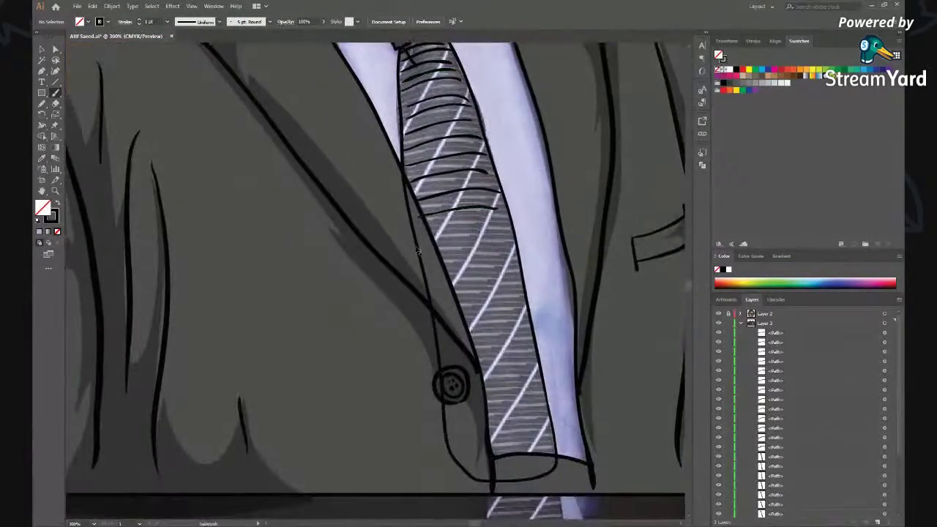
Step: Continue horizontal hatch strokes down the lower tie to its tip, redoing two faulty strokes
{"action": "left_click_drag", "start_coordinate": [422, 221], "coordinate": [503, 215]}
{"action": "left_click_drag", "start_coordinate": [429, 258], "coordinate": [514, 250]}
{"action": "mouse_move", "coordinate": [433, 279]}
{"action": "left_mouse_down"}
{"action": "mouse_move", "coordinate": [514, 273]}
{"action": "mouse_move", "coordinate": [521, 296]}
{"action": "left_mouse_up"}
{"action": "left_click_drag", "start_coordinate": [445, 330], "coordinate": [528, 322]}
{"action": "left_click_drag", "start_coordinate": [470, 358], "coordinate": [531, 351]}
{"action": "left_click_drag", "start_coordinate": [484, 380], "coordinate": [534, 375]}
{"action": "key", "text": "ctrl+z"}
{"action": "key", "text": "ctrl+z"}
{"action": "left_click_drag", "start_coordinate": [457, 375], "coordinate": [524, 374]}
{"action": "left_click_drag", "start_coordinate": [461, 432], "coordinate": [548, 418]}
{"action": "scroll", "coordinate": [453, 384], "scroll_direction": "down", "scroll_amount": 1}
{"action": "scroll", "coordinate": [452, 384], "scroll_direction": "down", "scroll_amount": 2}
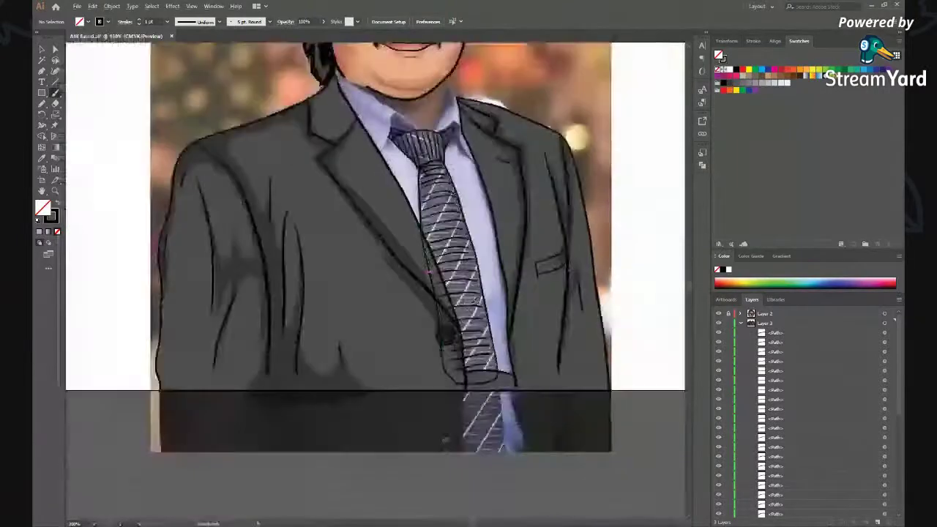
Step: Group all the tie hatch strokes into one group
{"action": "scroll", "coordinate": [469, 344], "scroll_direction": "down", "scroll_amount": 2}
{"action": "scroll", "coordinate": [487, 291], "scroll_direction": "up", "scroll_amount": 2}
{"action": "left_click", "coordinate": [487, 291]}
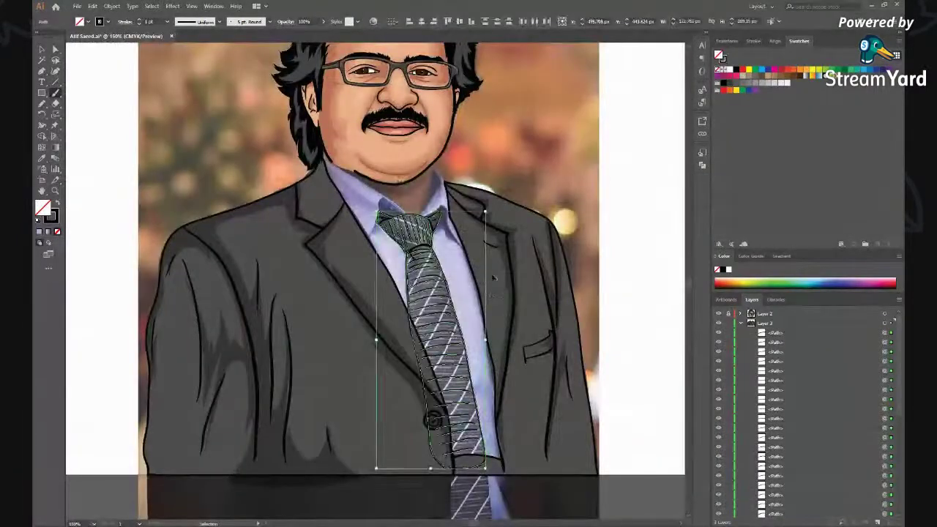
{"action": "left_click", "coordinate": [486, 326]}
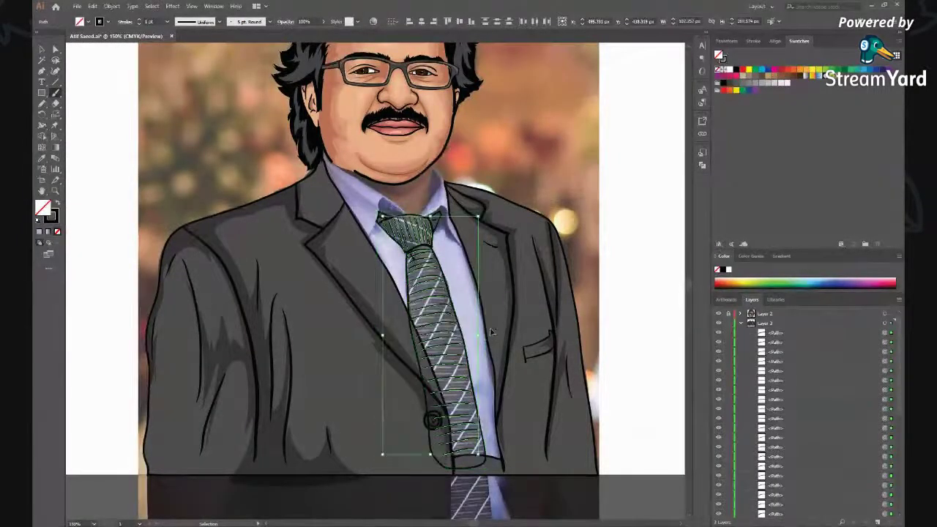
{"action": "key", "text": "ctrl+g"}
{"action": "left_click", "coordinate": [523, 319]}
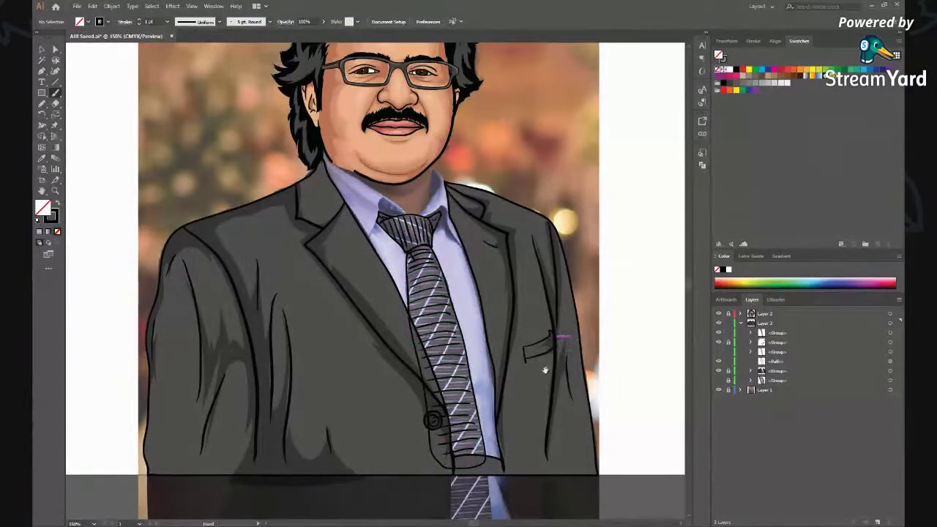
{"action": "left_click_drag", "start_coordinate": [545, 370], "coordinate": [558, 350]}
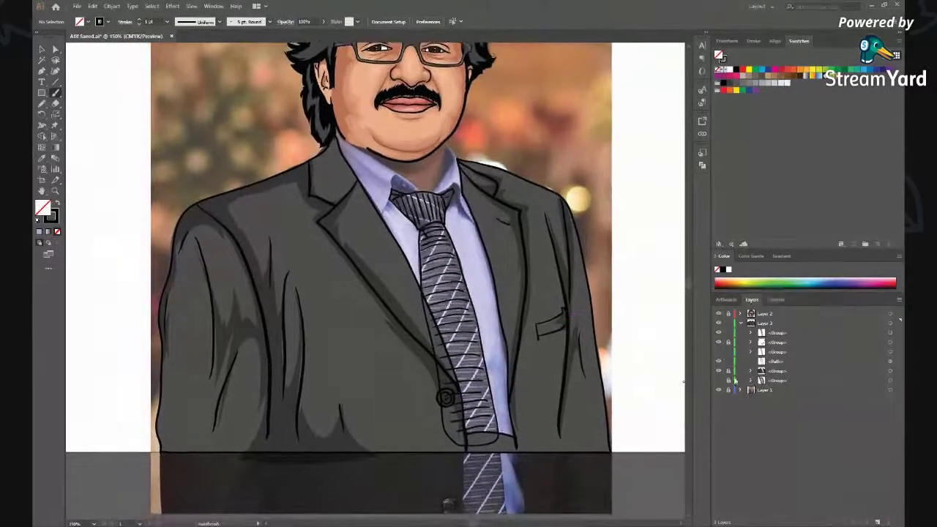
Step: Give the tie base shape the jacket's dark grey and send it behind the button
{"action": "left_click", "coordinate": [890, 362]}
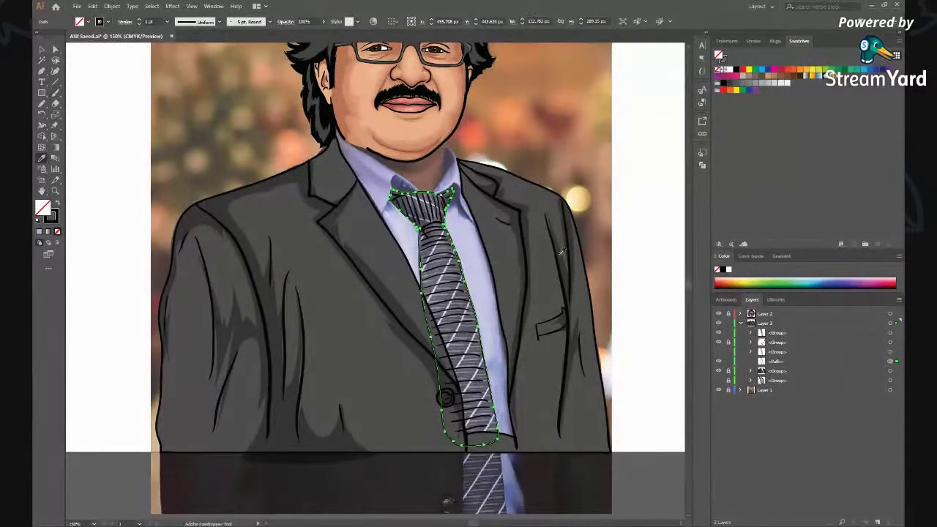
{"action": "left_click", "coordinate": [550, 252]}
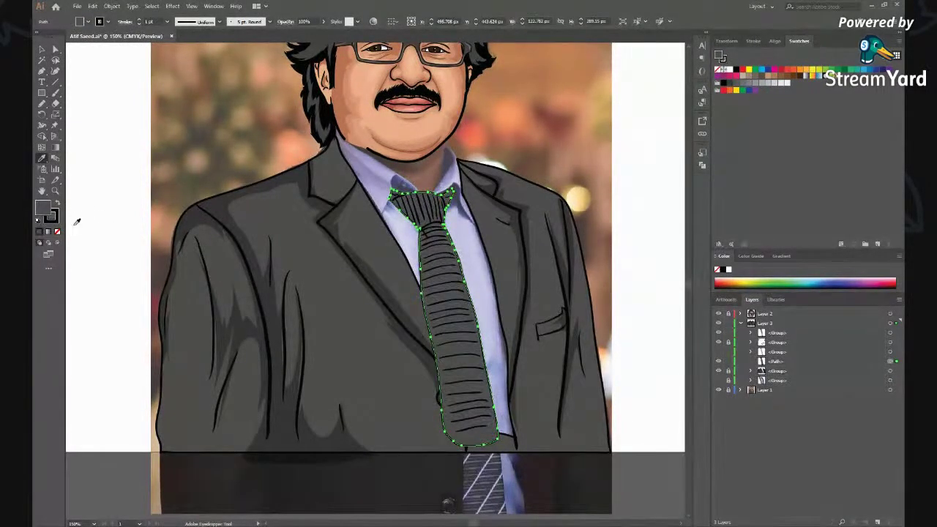
{"action": "key", "text": "v"}
{"action": "key", "text": "ctrl+shift+bracketleft"}
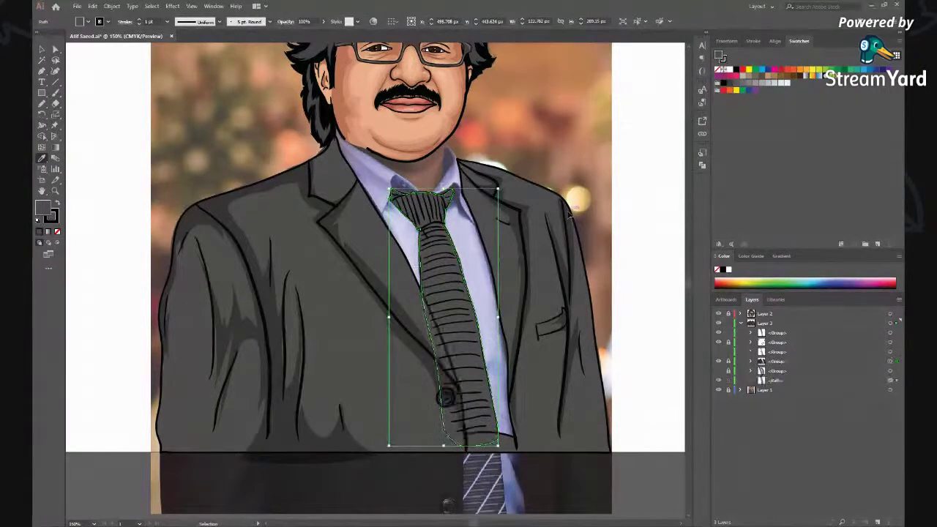
{"action": "left_click", "coordinate": [634, 271]}
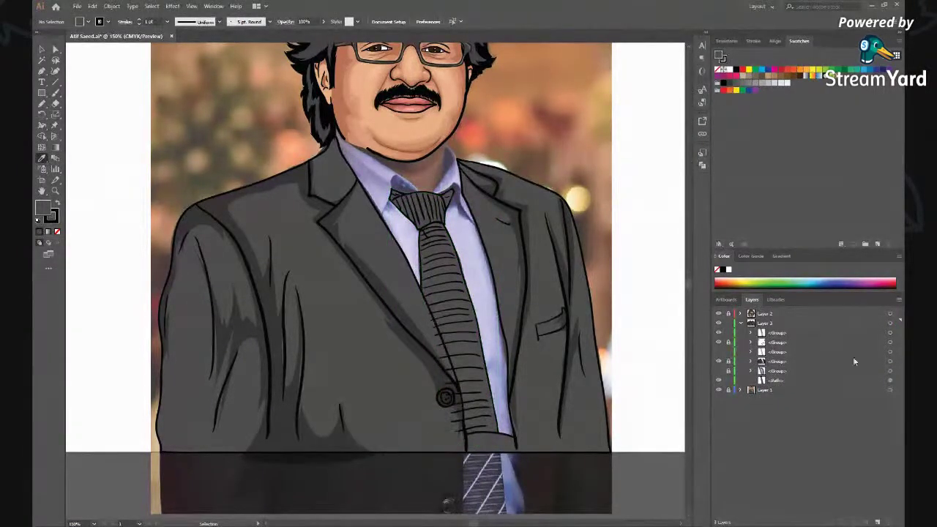
Step: Recolour the tie hatch stroke group a lighter grey with no fill
{"action": "left_click", "coordinate": [891, 332]}
{"action": "key", "text": "i"}
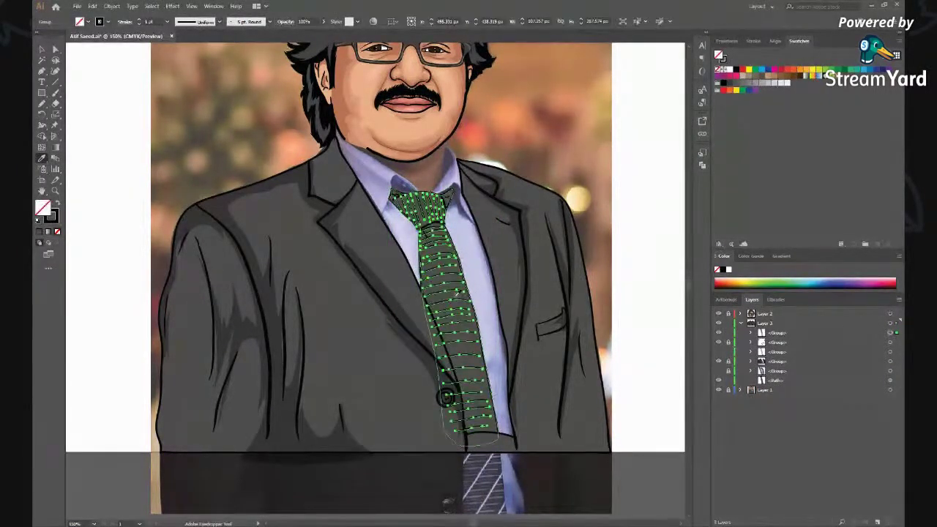
{"action": "left_click", "coordinate": [57, 231]}
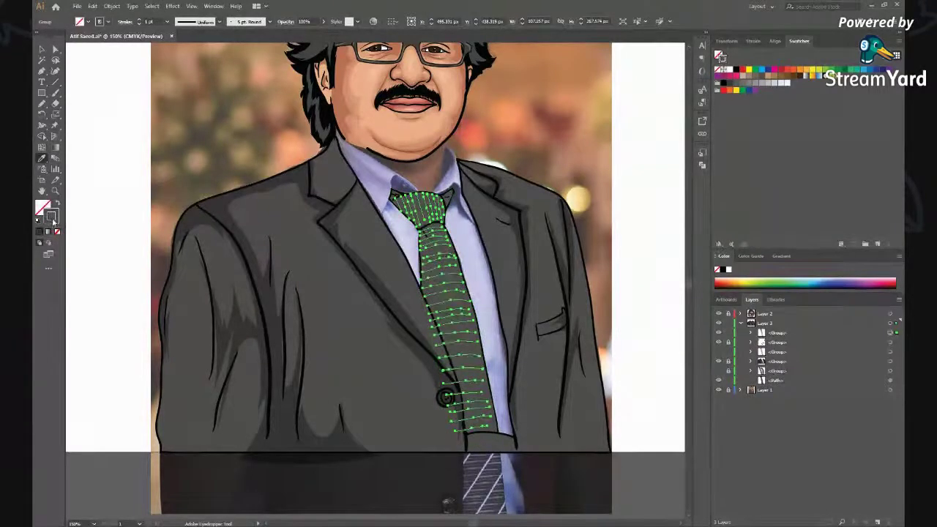
{"action": "double_click", "coordinate": [51, 218]}
{"action": "left_click", "coordinate": [322, 258]}
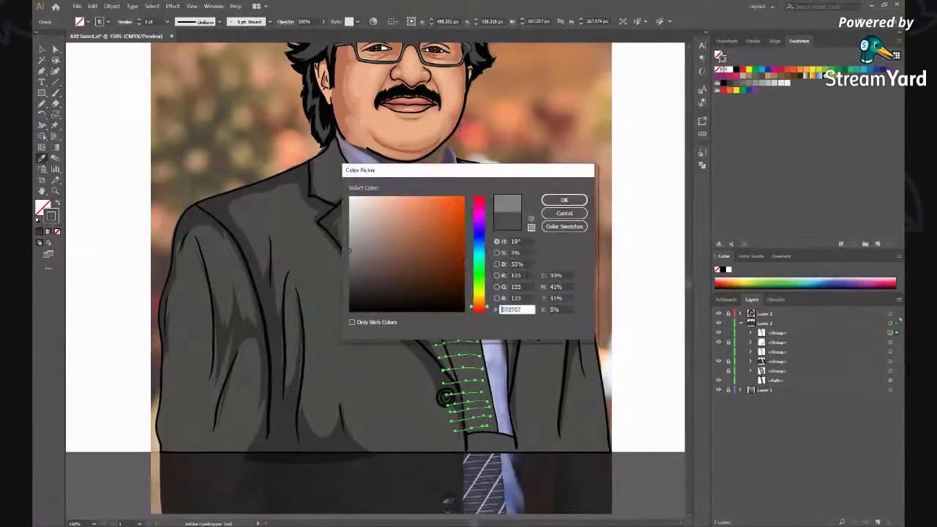
{"action": "left_click", "coordinate": [564, 200]}
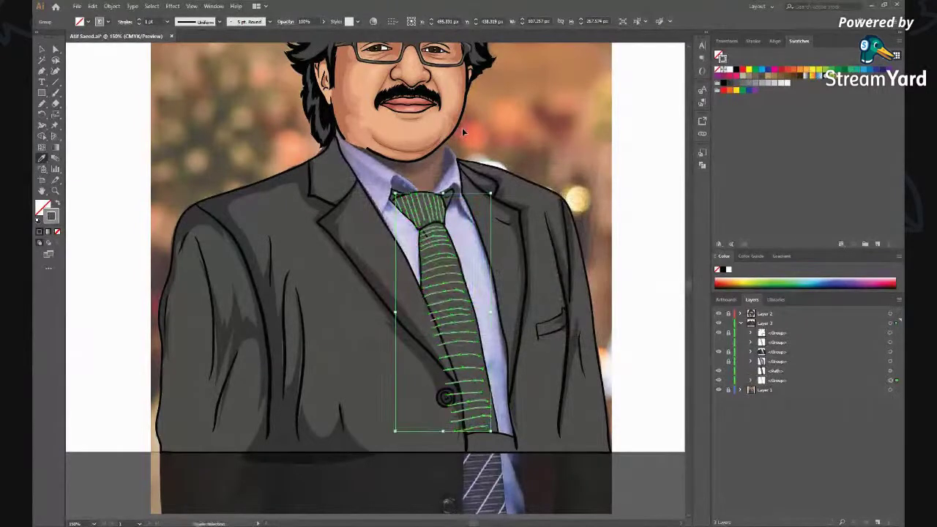
{"action": "left_click", "coordinate": [604, 207]}
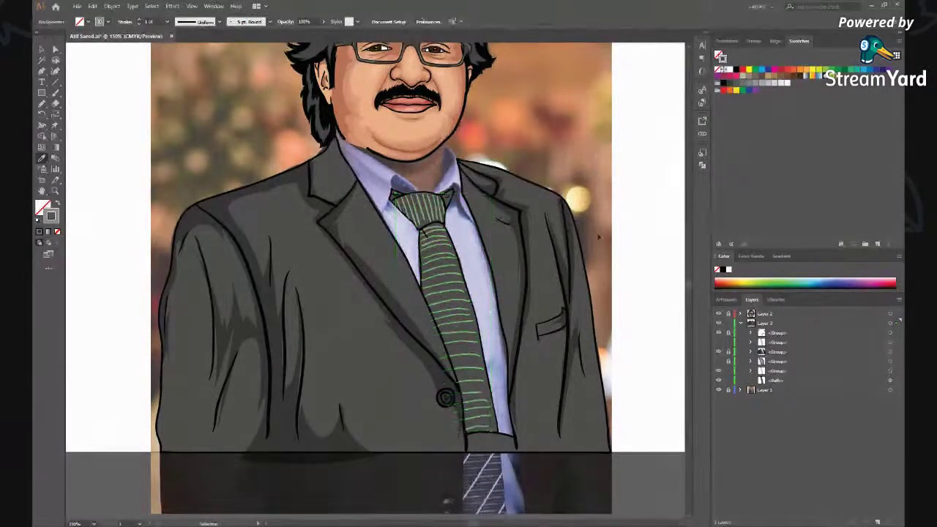
Step: Show the diagonal stripes group again, briefly hiding and restoring the tie's grey base to compare
{"action": "left_click", "coordinate": [718, 342]}
{"action": "left_click", "coordinate": [891, 342]}
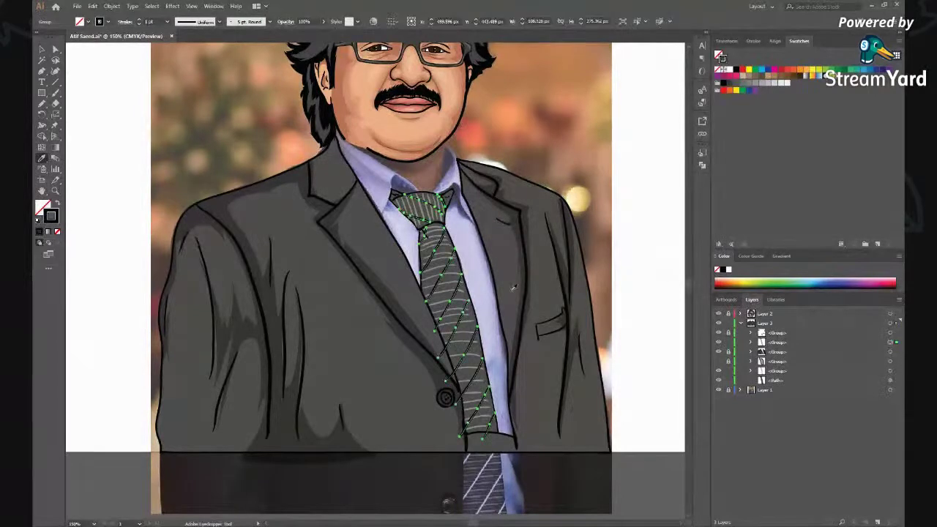
{"action": "left_click", "coordinate": [718, 372]}
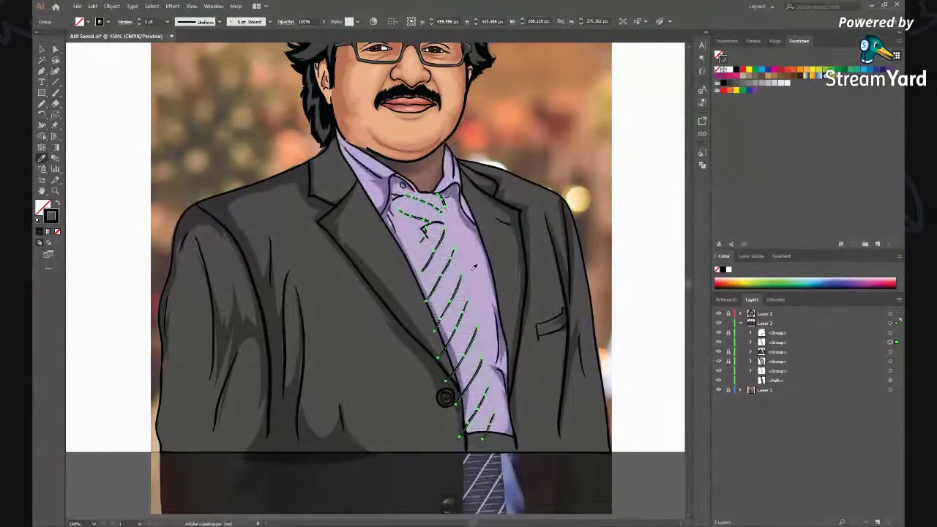
{"action": "left_click", "coordinate": [719, 366]}
{"action": "left_click", "coordinate": [718, 366]}
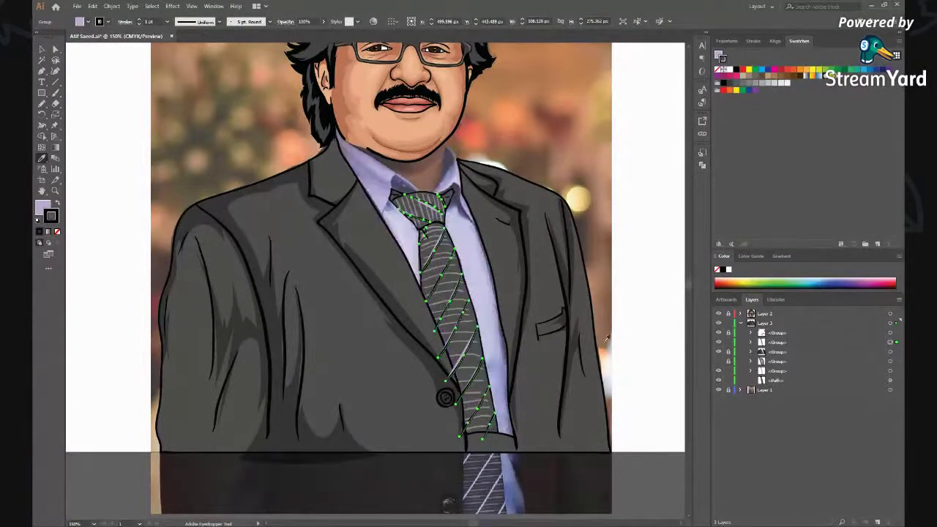
Step: Set the stripes' fill to None and send them behind the other tie artwork
{"action": "left_click", "coordinate": [57, 232]}
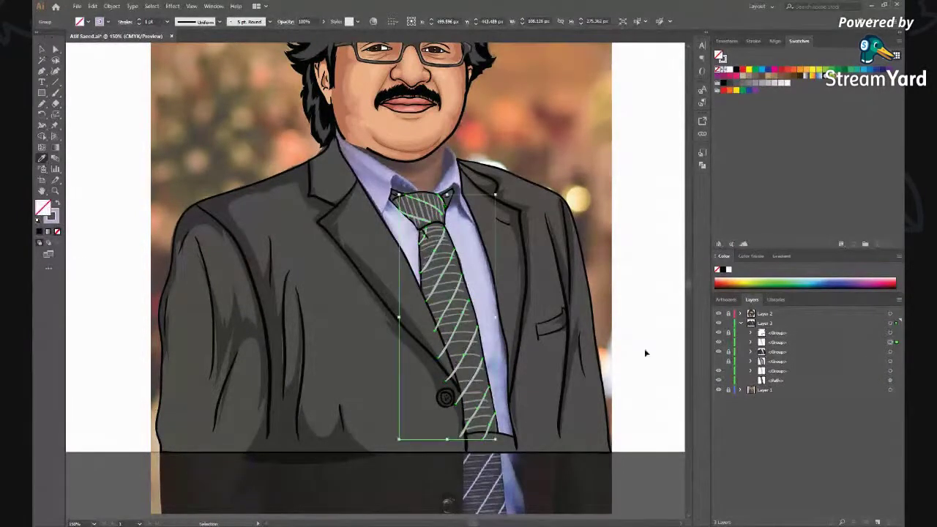
{"action": "key", "text": "ctrl+shift+bracketleft"}
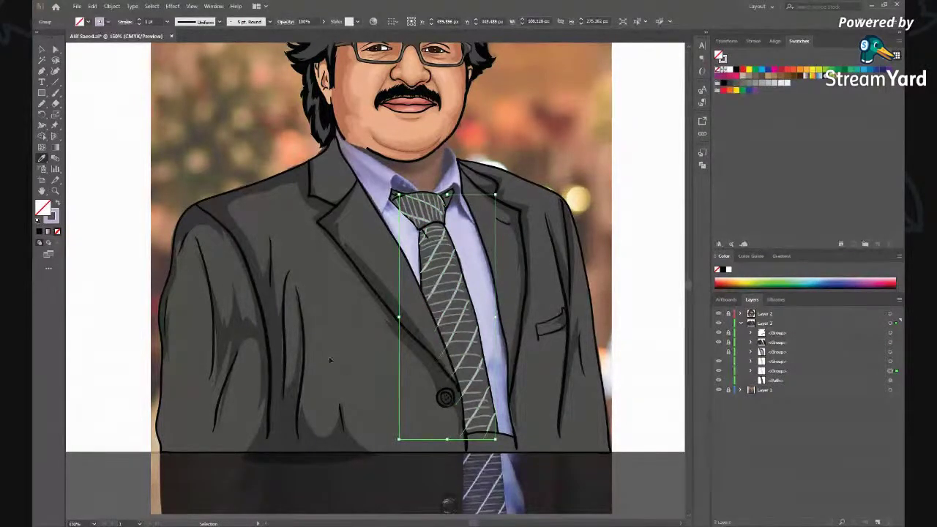
{"action": "left_click", "coordinate": [570, 169]}
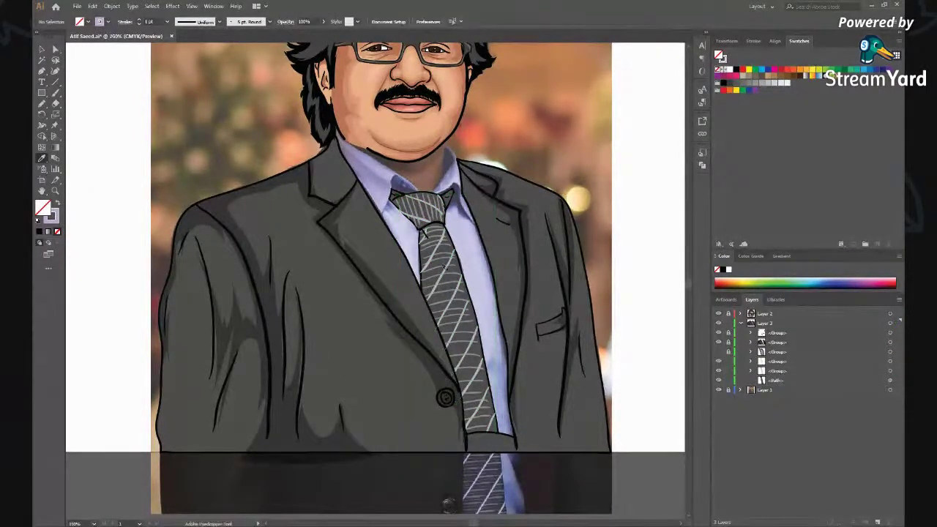
Step: Lower the diagonal tie stripes' opacity to 61% and deselect them
{"action": "scroll", "coordinate": [472, 271], "scroll_direction": "up", "scroll_amount": 2}
{"action": "scroll", "coordinate": [472, 271], "scroll_direction": "up", "scroll_amount": 2}
{"action": "scroll", "coordinate": [472, 271], "scroll_direction": "up", "scroll_amount": 1}
{"action": "scroll", "coordinate": [449, 330], "scroll_direction": "down", "scroll_amount": 5}
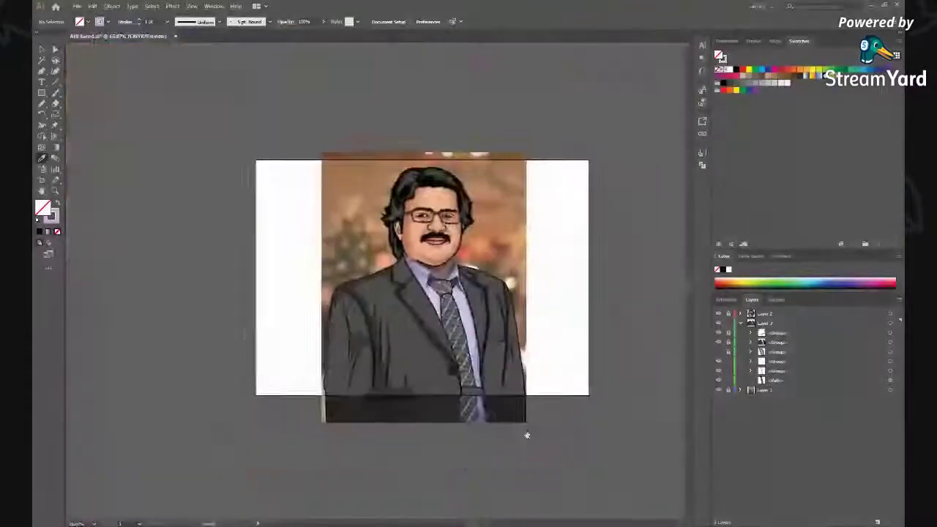
{"action": "scroll", "coordinate": [449, 330], "scroll_direction": "up", "scroll_amount": 3}
{"action": "scroll", "coordinate": [443, 306], "scroll_direction": "up", "scroll_amount": 1}
{"action": "left_click", "coordinate": [443, 306]}
{"action": "left_click_drag", "start_coordinate": [322, 33], "coordinate": [307, 33]}
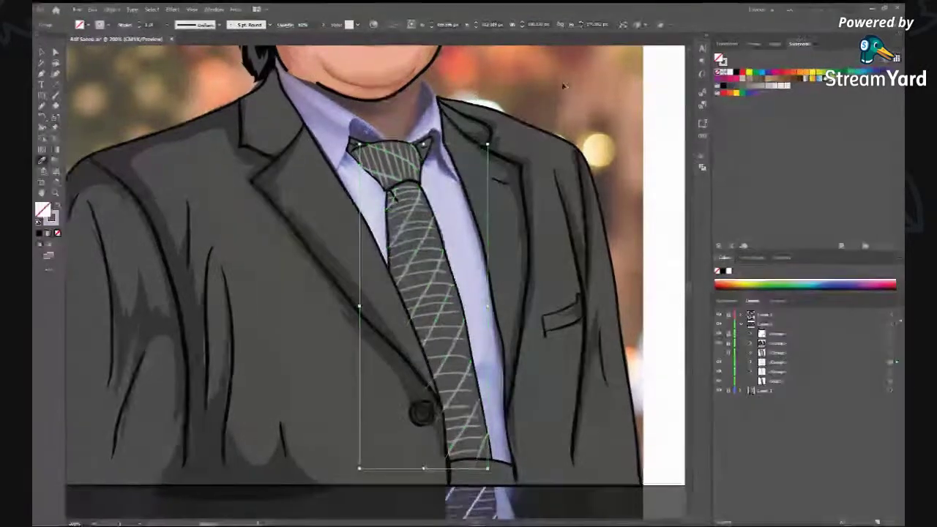
{"action": "key", "text": "ctrl+shift+a"}
Step: Reselect the tie stripes
{"action": "scroll", "coordinate": [501, 247], "scroll_direction": "down", "scroll_amount": 1}
{"action": "scroll", "coordinate": [502, 247], "scroll_direction": "down", "scroll_amount": 2}
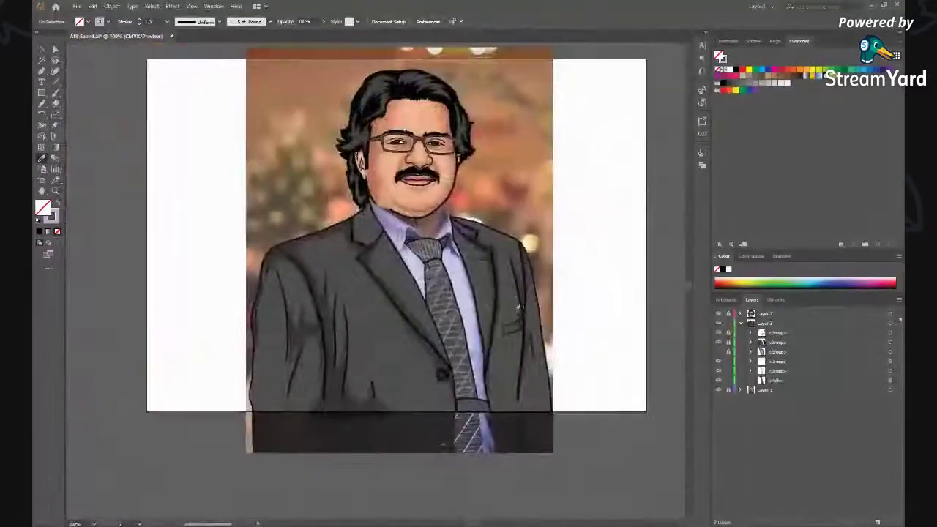
{"action": "scroll", "coordinate": [501, 247], "scroll_direction": "down", "scroll_amount": 2}
{"action": "scroll", "coordinate": [469, 278], "scroll_direction": "up", "scroll_amount": 3}
{"action": "scroll", "coordinate": [462, 294], "scroll_direction": "up", "scroll_amount": 2}
{"action": "scroll", "coordinate": [463, 294], "scroll_direction": "up", "scroll_amount": 2}
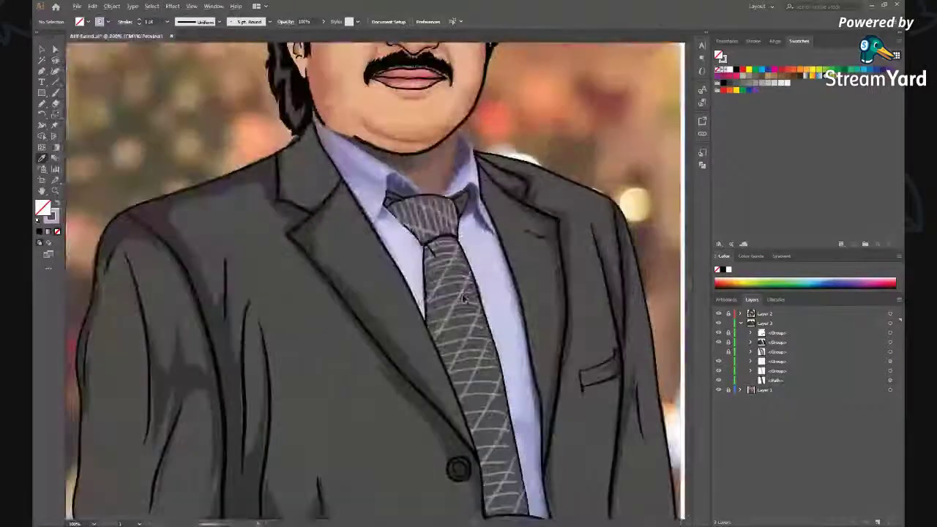
{"action": "left_click", "coordinate": [461, 446]}
Step: Check the stripes' opacity control, then deselect the stripes
{"action": "left_click", "coordinate": [323, 21]}
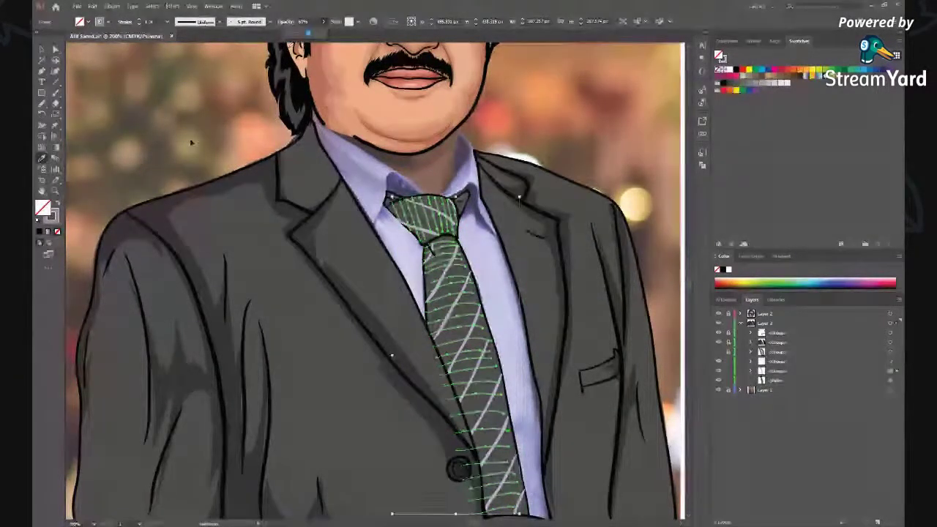
{"action": "left_click", "coordinate": [188, 156]}
{"action": "scroll", "coordinate": [330, 335], "scroll_direction": "down", "scroll_amount": 3}
{"action": "scroll", "coordinate": [330, 335], "scroll_direction": "down", "scroll_amount": 1}
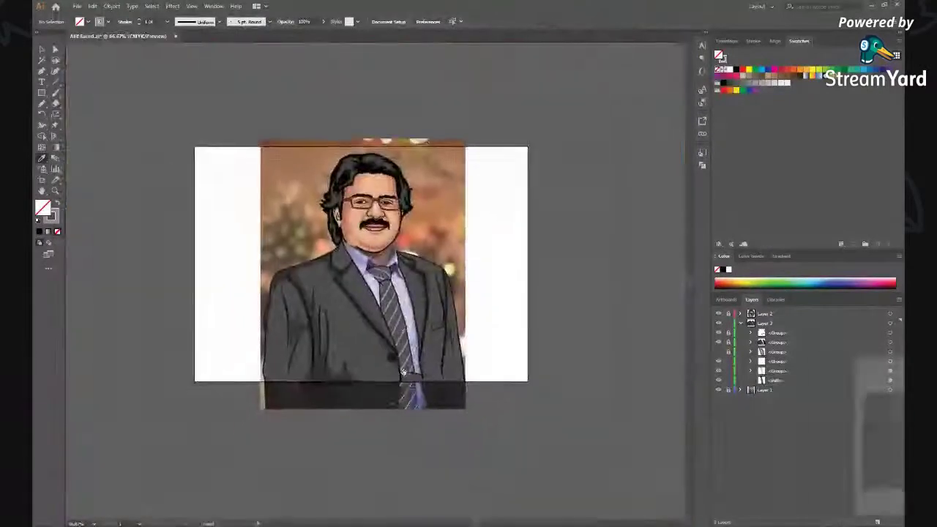
{"action": "scroll", "coordinate": [330, 335], "scroll_direction": "up", "scroll_amount": 2}
{"action": "scroll", "coordinate": [329, 335], "scroll_direction": "up", "scroll_amount": 3}
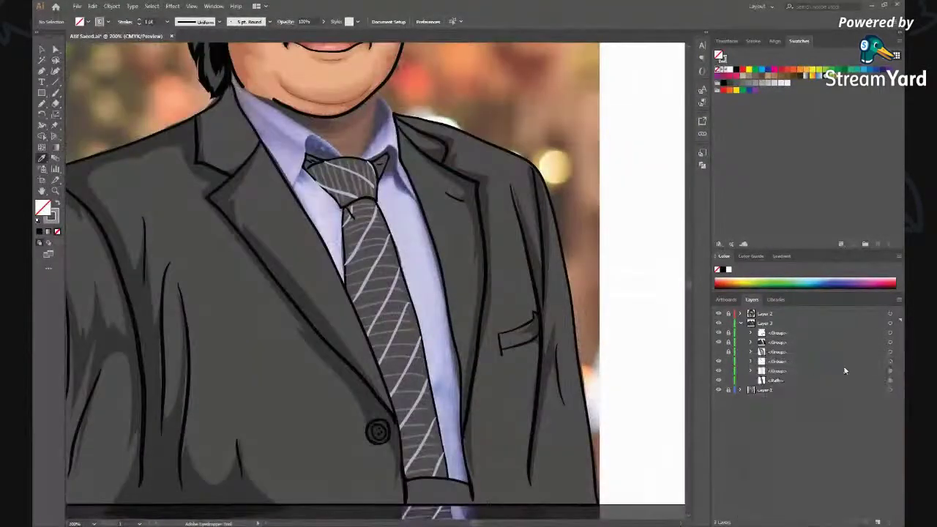
{"action": "scroll", "coordinate": [464, 389], "scroll_direction": "down", "scroll_amount": 2}
Step: Paste a copy of the tie shape in front with no fill as an outline
{"action": "left_click", "coordinate": [450, 334]}
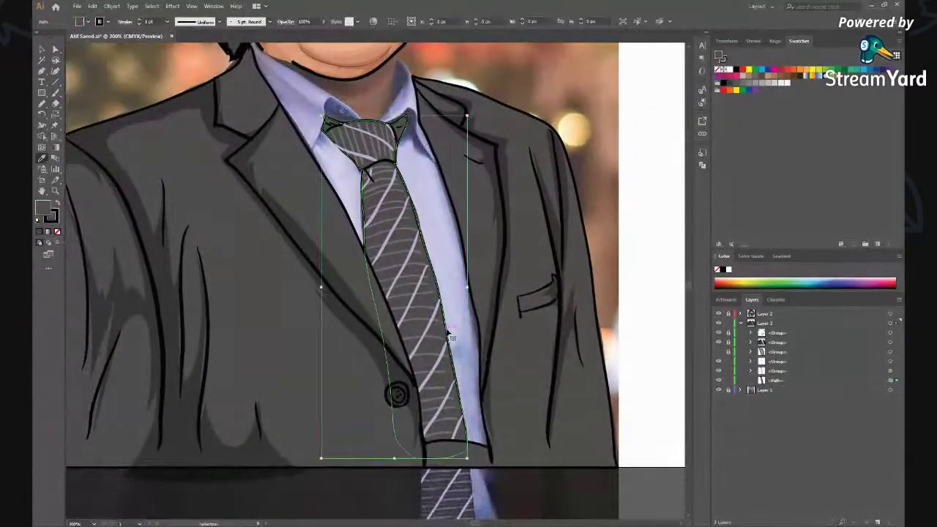
{"action": "key", "text": "ctrl+c"}
{"action": "key", "text": "ctrl+f"}
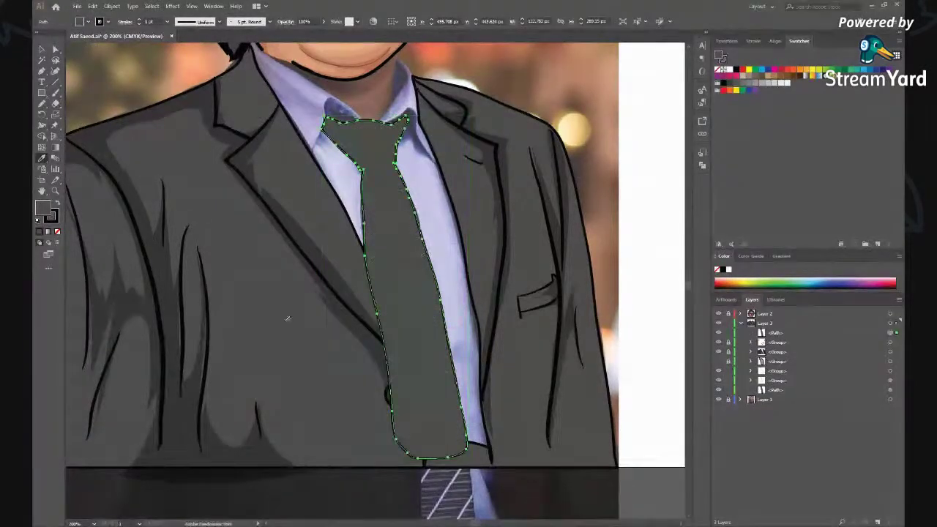
{"action": "left_click", "coordinate": [57, 231]}
{"action": "left_click", "coordinate": [666, 242]}
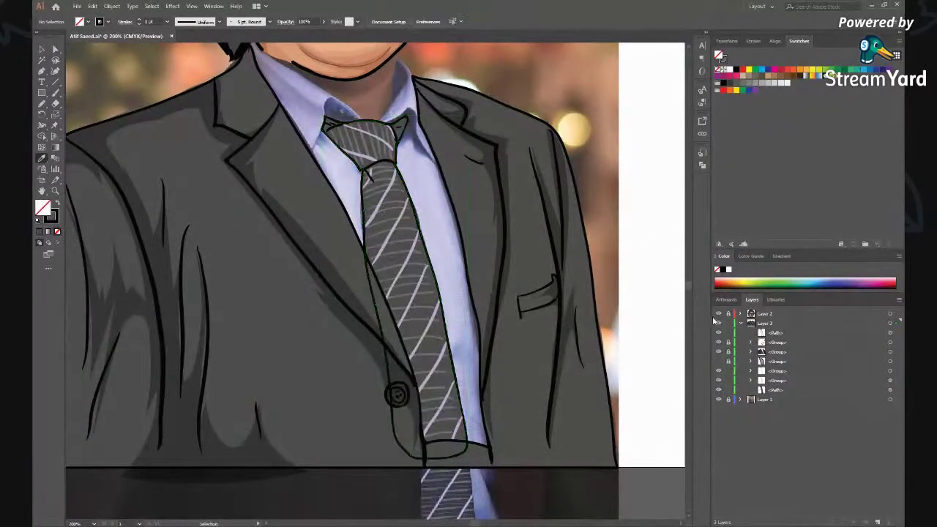
Step: Unlock the tie piece, group all tie objects, and hide the background photo layer
{"action": "left_click", "coordinate": [728, 342]}
{"action": "key", "text": "ctrl+a"}
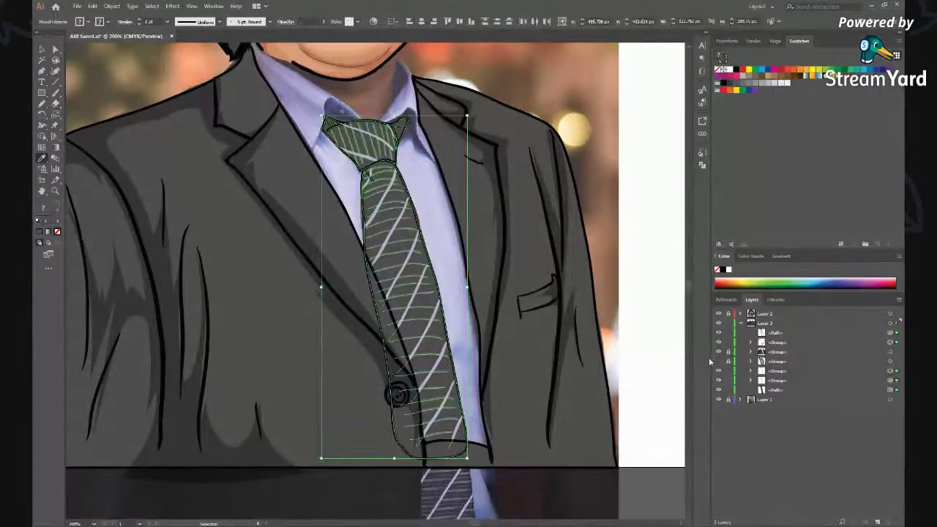
{"action": "key", "text": "ctrl+g"}
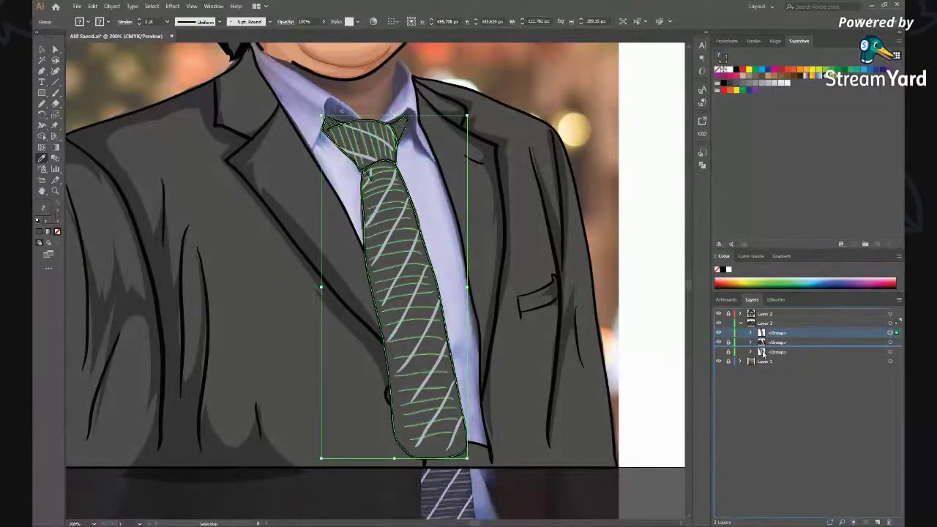
{"action": "left_click", "coordinate": [658, 311]}
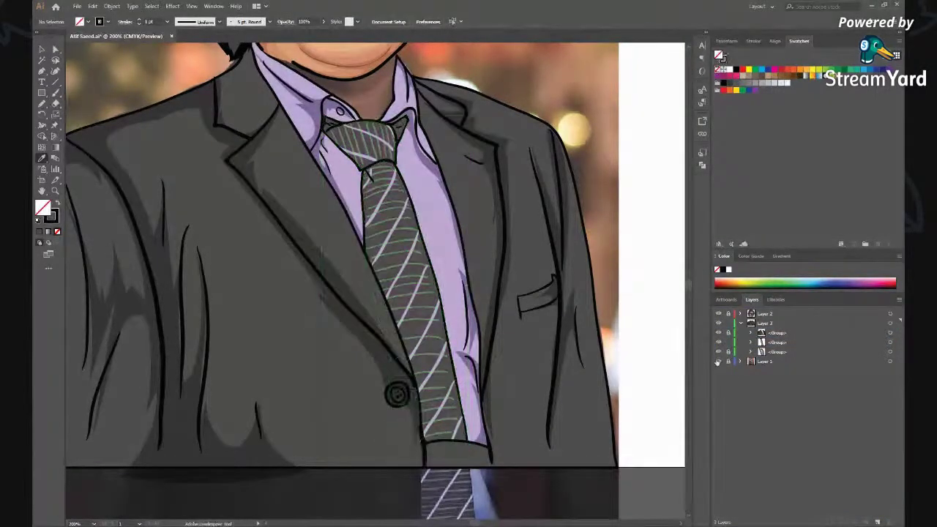
{"action": "left_click", "coordinate": [718, 362]}
{"action": "scroll", "coordinate": [556, 350], "scroll_direction": "down", "scroll_amount": 3}
{"action": "scroll", "coordinate": [539, 324], "scroll_direction": "up", "scroll_amount": 2}
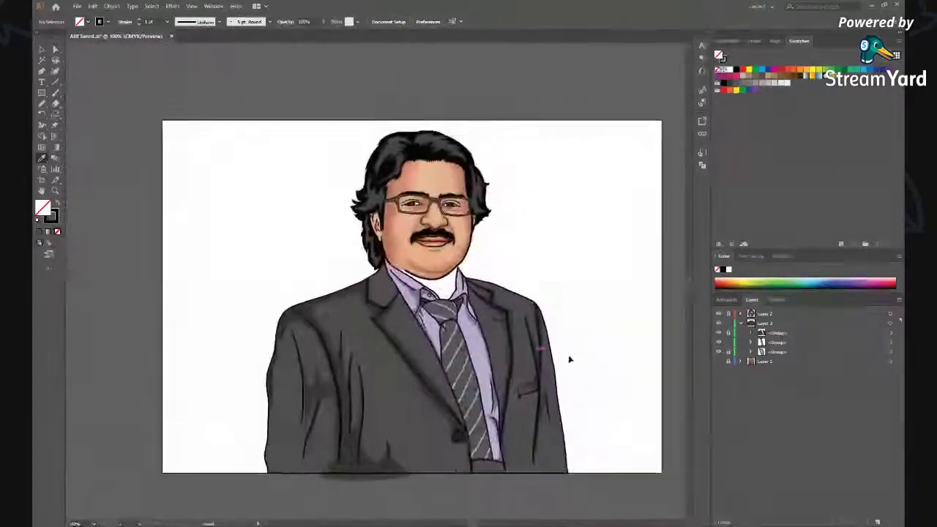
Step: Show the reference photo again and sketch a freehand loop around the chin and tie knot
{"action": "left_click", "coordinate": [719, 361]}
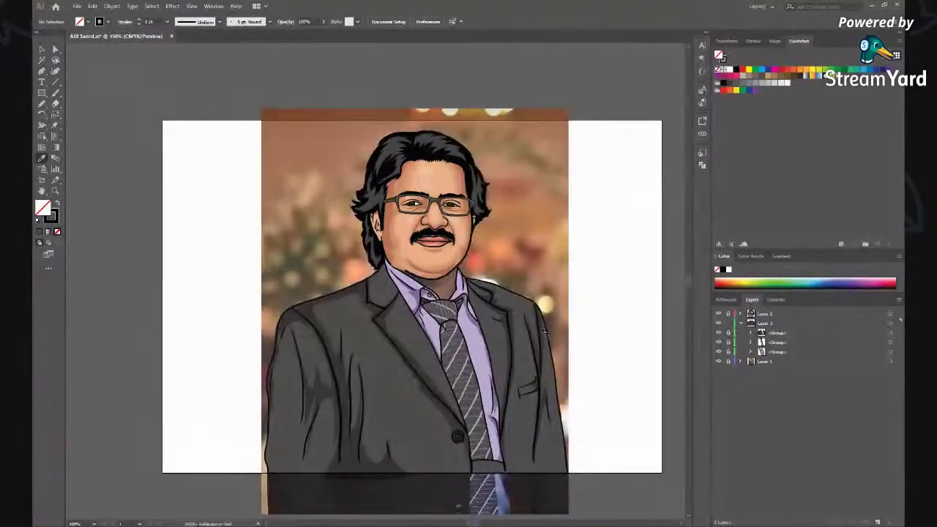
{"action": "scroll", "coordinate": [530, 311], "scroll_direction": "up", "scroll_amount": 2}
{"action": "scroll", "coordinate": [534, 322], "scroll_direction": "up", "scroll_amount": 1}
{"action": "scroll", "coordinate": [543, 373], "scroll_direction": "down", "scroll_amount": 1}
{"action": "scroll", "coordinate": [498, 278], "scroll_direction": "up", "scroll_amount": 2}
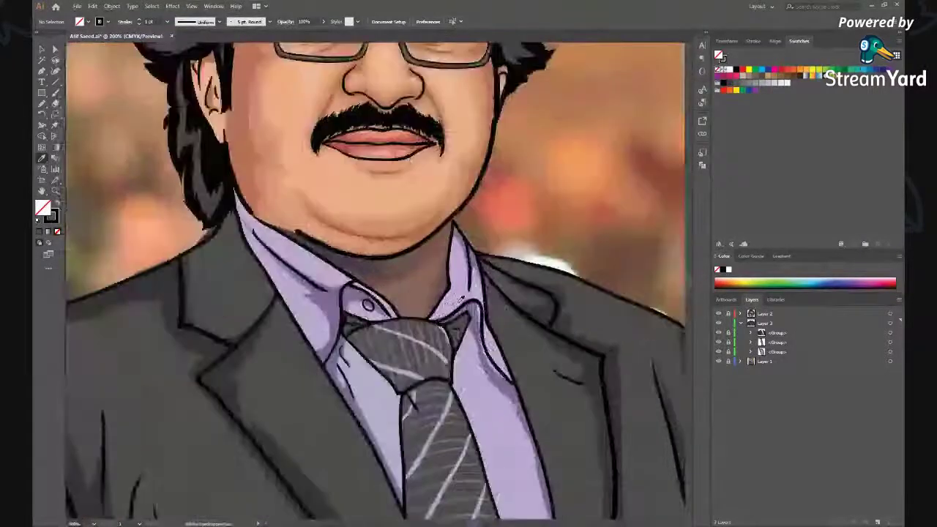
{"action": "scroll", "coordinate": [461, 189], "scroll_direction": "up", "scroll_amount": 2}
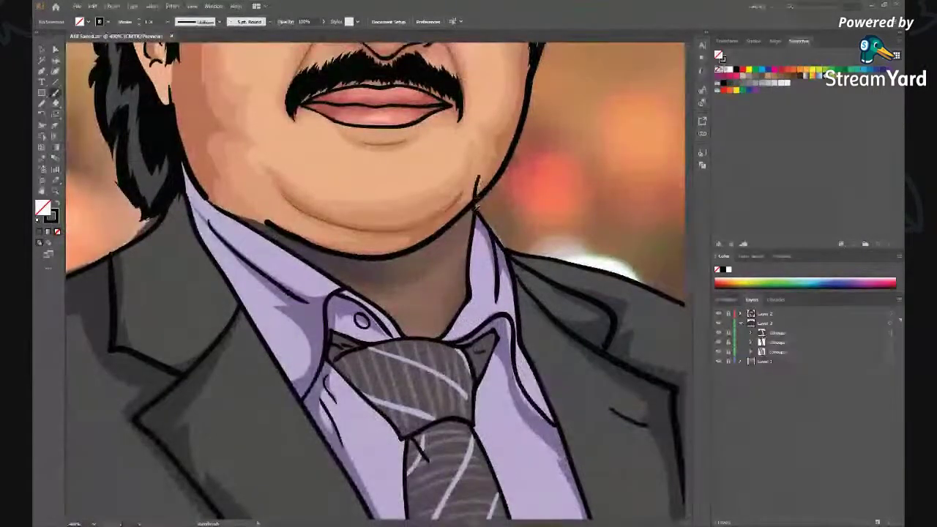
{"action": "left_click_drag", "start_coordinate": [475, 178], "coordinate": [477, 179]}
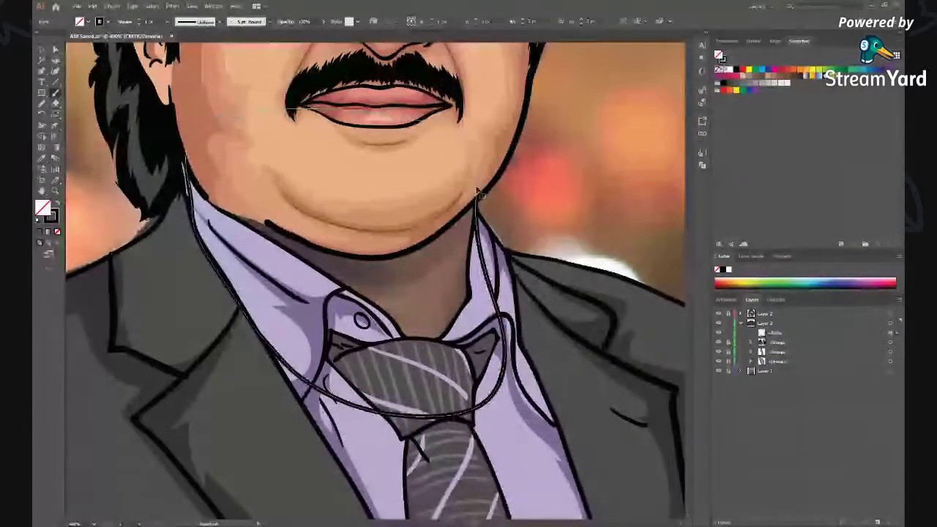
{"action": "key", "text": "v"}
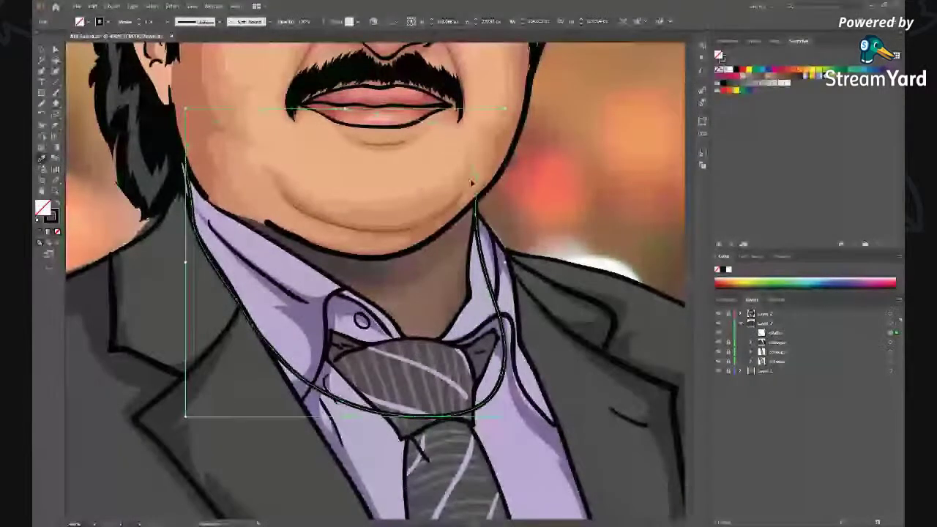
{"action": "left_click", "coordinate": [532, 231]}
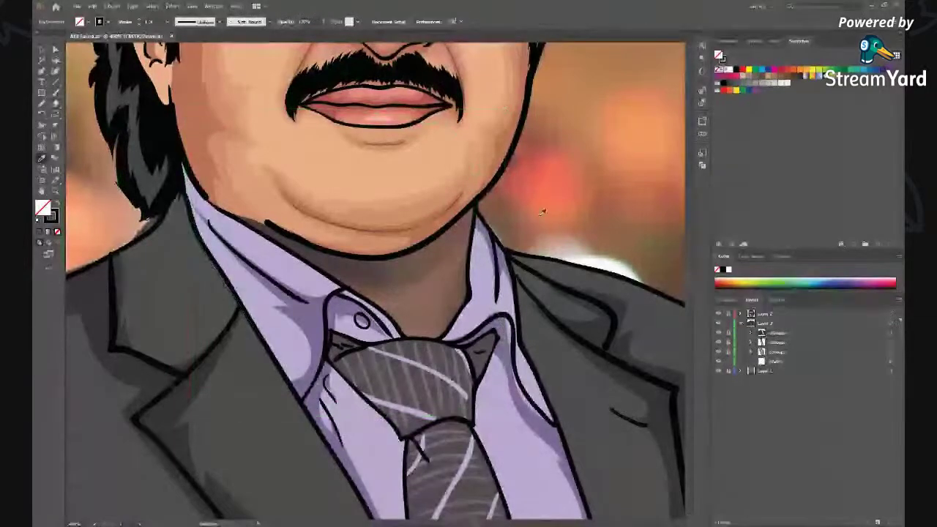
Step: Draw a neck shape from chin to collar, fill it with sampled skin colour, and send it behind the shirt
{"action": "left_click_drag", "start_coordinate": [449, 218], "coordinate": [388, 293]}
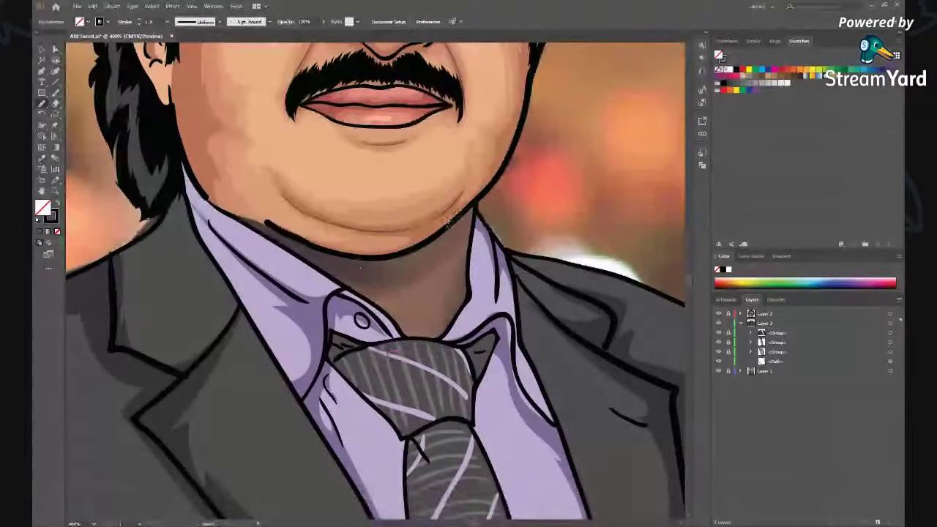
{"action": "left_click_drag", "start_coordinate": [439, 355], "coordinate": [454, 300]}
{"action": "left_click_drag", "start_coordinate": [467, 375], "coordinate": [196, 213]}
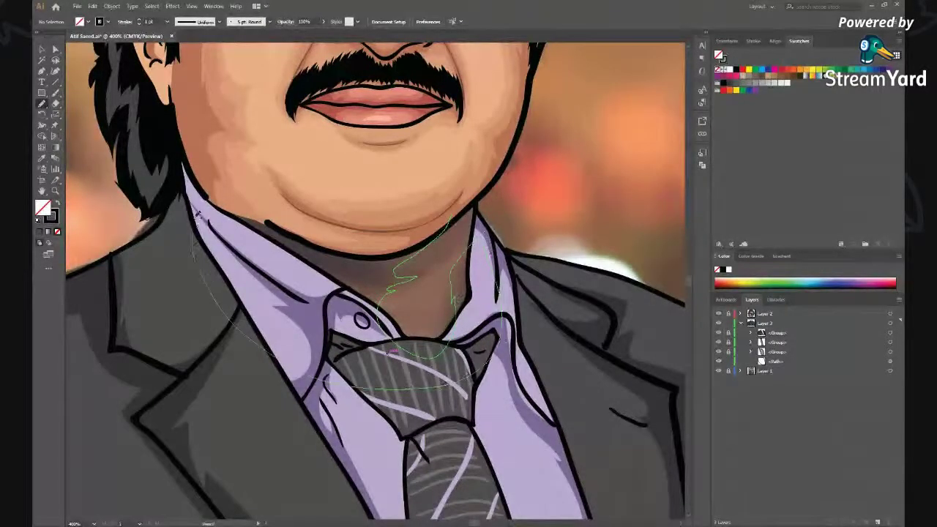
{"action": "left_click_drag", "start_coordinate": [300, 138], "coordinate": [445, 189]}
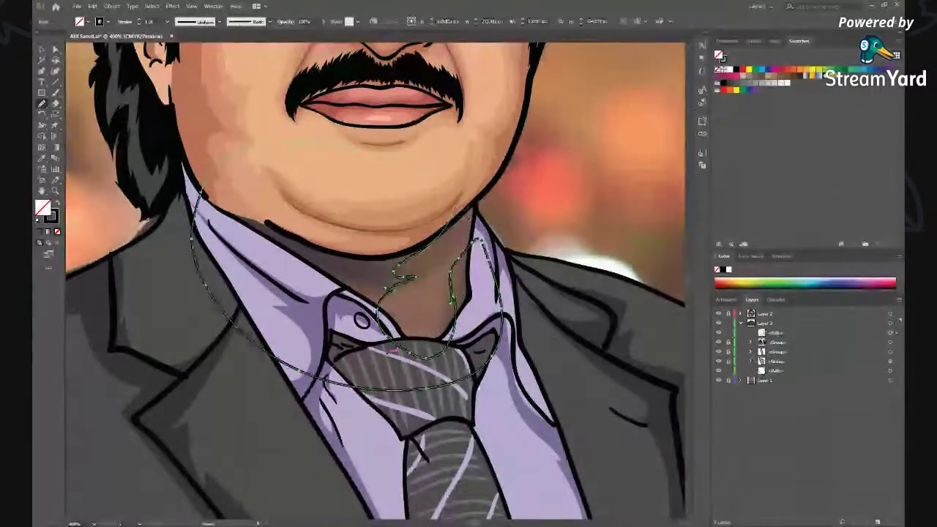
{"action": "key", "text": "i"}
{"action": "left_click", "coordinate": [440, 234]}
{"action": "key", "text": "ctrl+shift+bracketleft"}
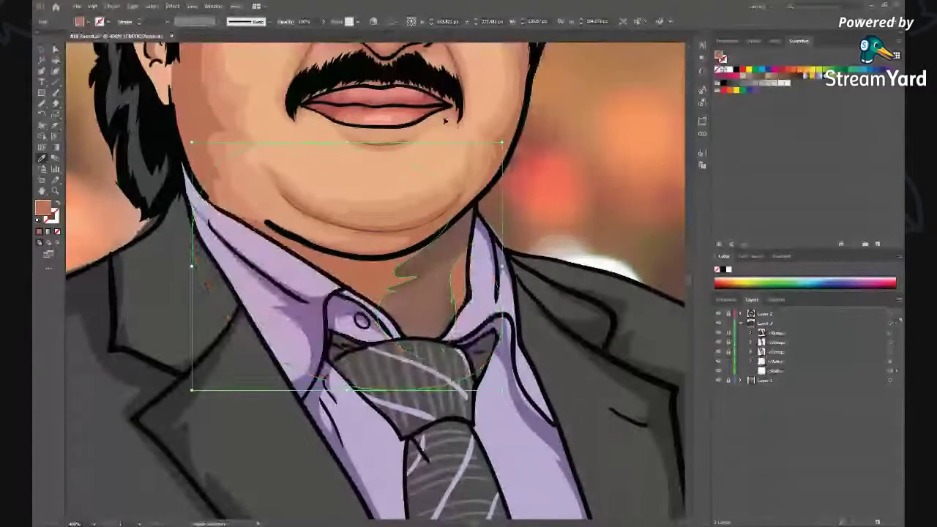
{"action": "key", "text": "ctrl+shift+a"}
{"action": "key", "text": "b"}
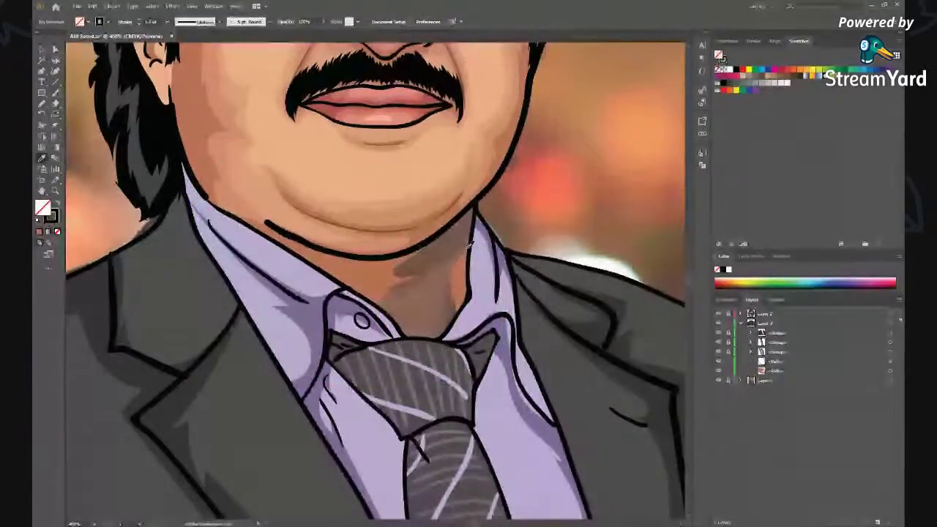
Step: Paint extra skin-toned neck shading with the Blob Brush and send it behind shirt and tie
{"action": "key", "text": "shift+b"}
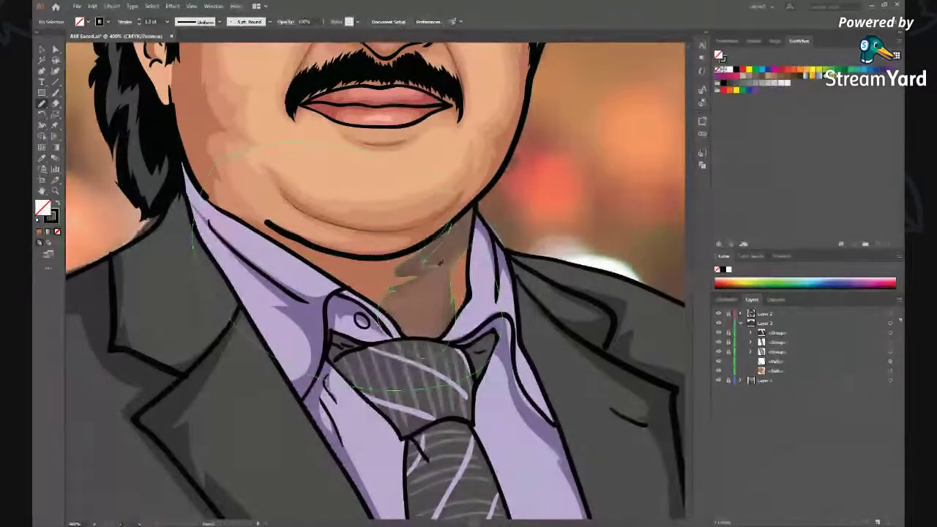
{"action": "left_click_drag", "start_coordinate": [401, 295], "coordinate": [414, 347]}
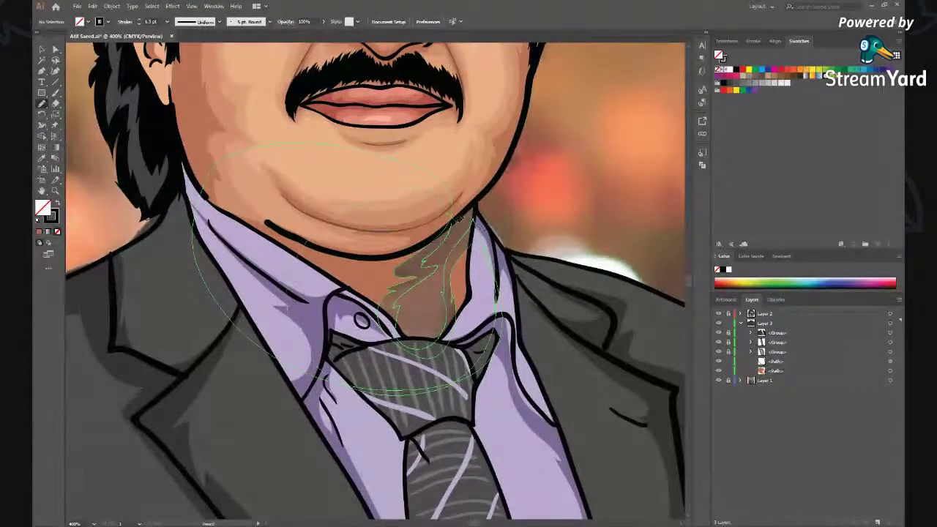
{"action": "left_click_drag", "start_coordinate": [348, 268], "coordinate": [476, 234]}
{"action": "left_click", "coordinate": [442, 158]}
{"action": "key", "text": "ctrl+shift+bracketleft"}
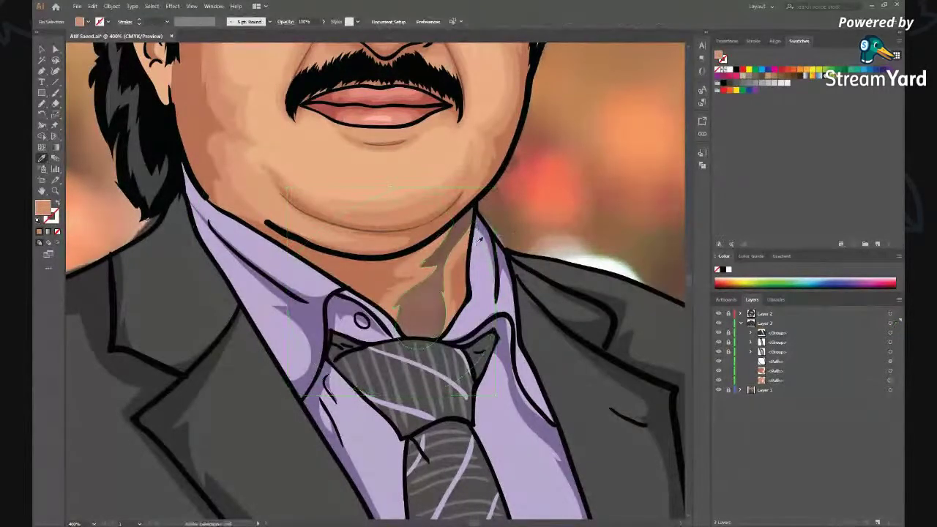
Step: Paint another neck shading stroke, fill it with sampled skin tone, and send it to the back
{"action": "key", "text": "shift+b"}
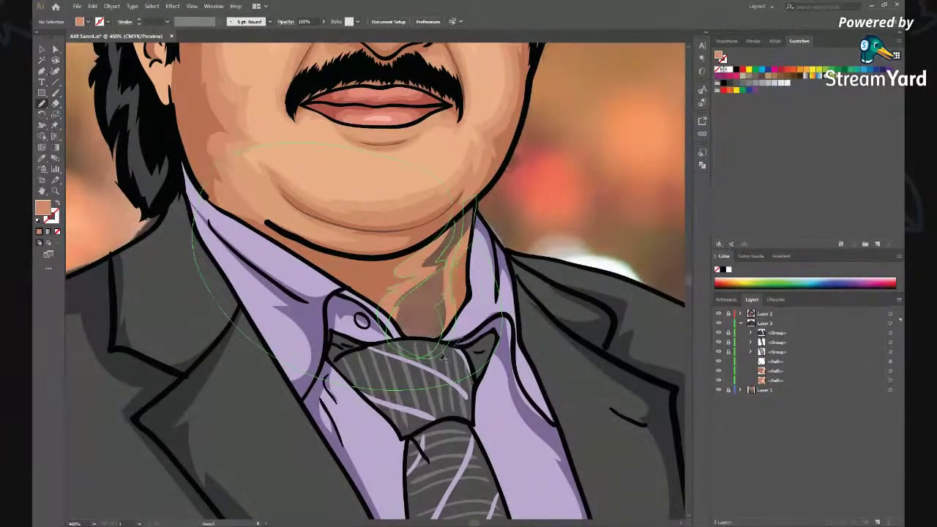
{"action": "left_click_drag", "start_coordinate": [442, 201], "coordinate": [458, 218]}
{"action": "key", "text": "i"}
{"action": "left_click", "coordinate": [480, 152]}
{"action": "key", "text": "v"}
{"action": "key", "text": "ctrl+shift+bracketleft"}
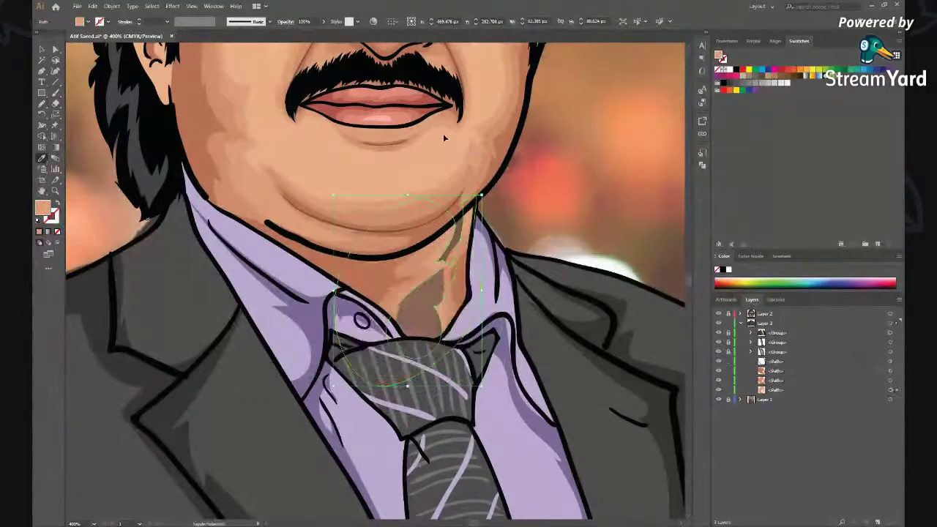
{"action": "left_click", "coordinate": [610, 205]}
{"action": "key", "text": "b"}
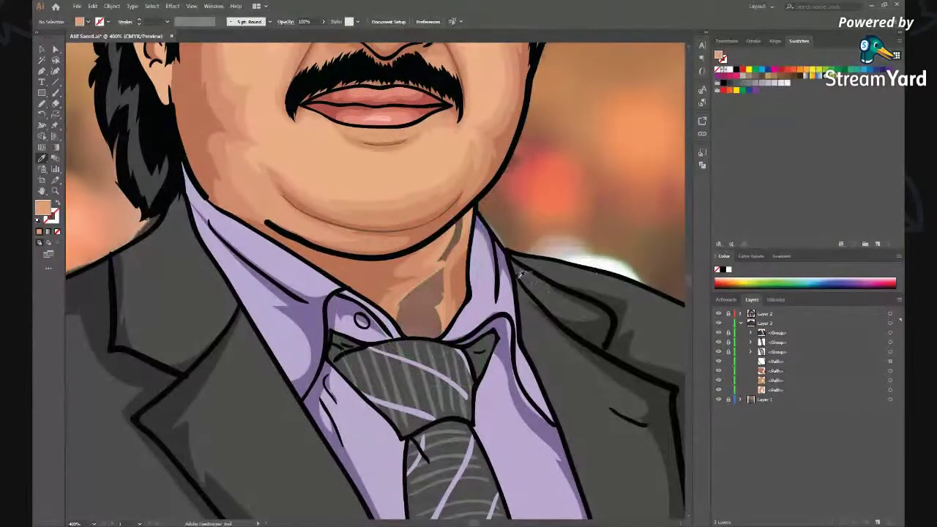
Step: Draw a pencil line along the shirt collar
{"action": "key", "text": "n"}
{"action": "left_click_drag", "start_coordinate": [355, 273], "coordinate": [195, 206]}
{"action": "left_click_drag", "start_coordinate": [374, 233], "coordinate": [388, 253]}
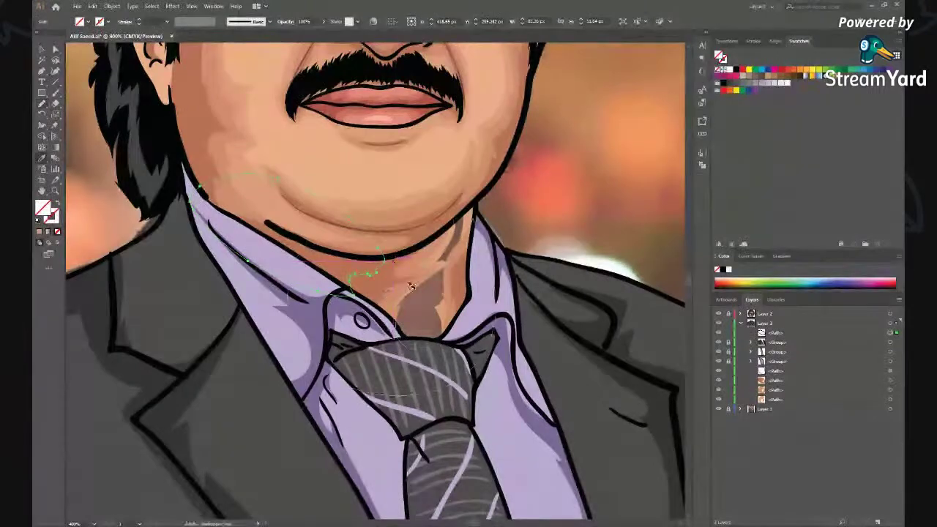
{"action": "key", "text": "ctrl+minus"}
{"action": "key", "text": "ctrl+minus"}
{"action": "key", "text": "ctrl+minus"}
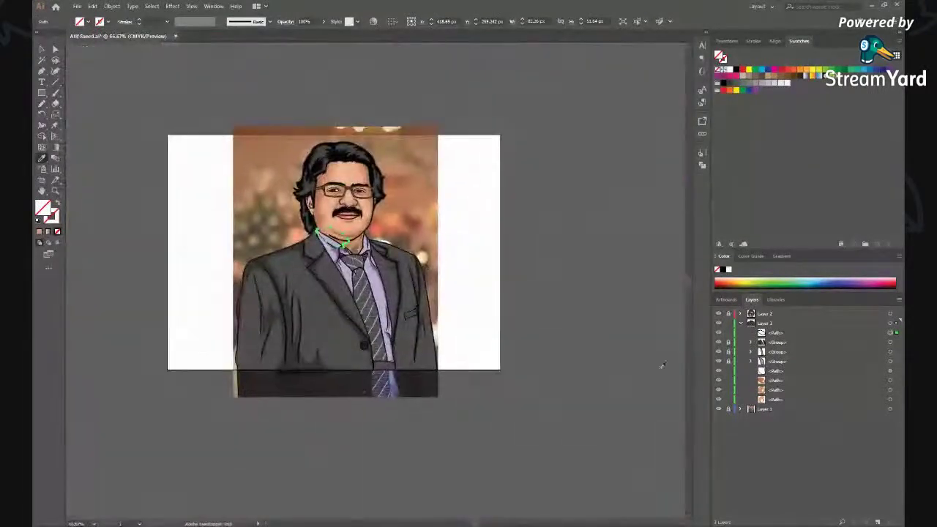
Step: Darken the chin shading shape's fill to brown via the colour picker
{"action": "key", "text": "ctrl+equal"}
{"action": "key", "text": "ctrl+equal"}
{"action": "key", "text": "ctrl+equal"}
{"action": "key", "text": "ctrl+equal"}
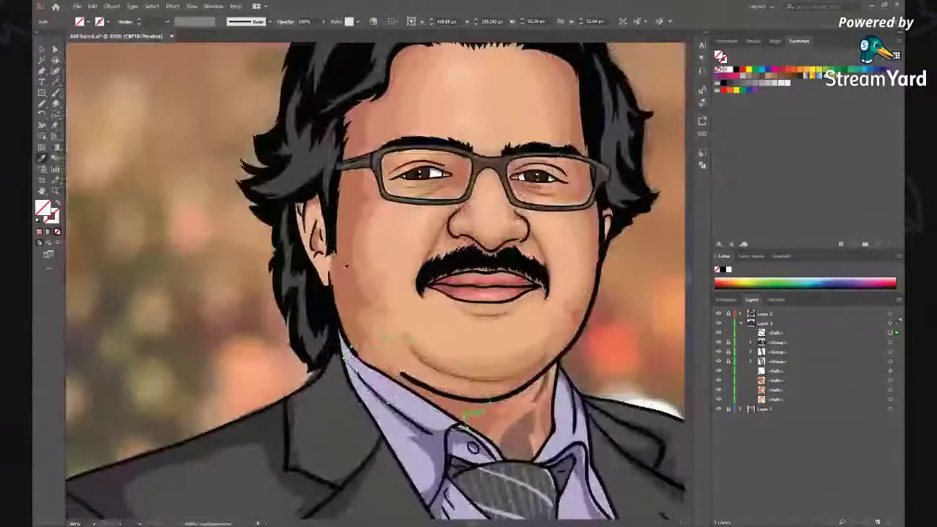
{"action": "left_click", "coordinate": [347, 266]}
{"action": "left_click_drag", "start_coordinate": [260, 347], "coordinate": [173, 284]}
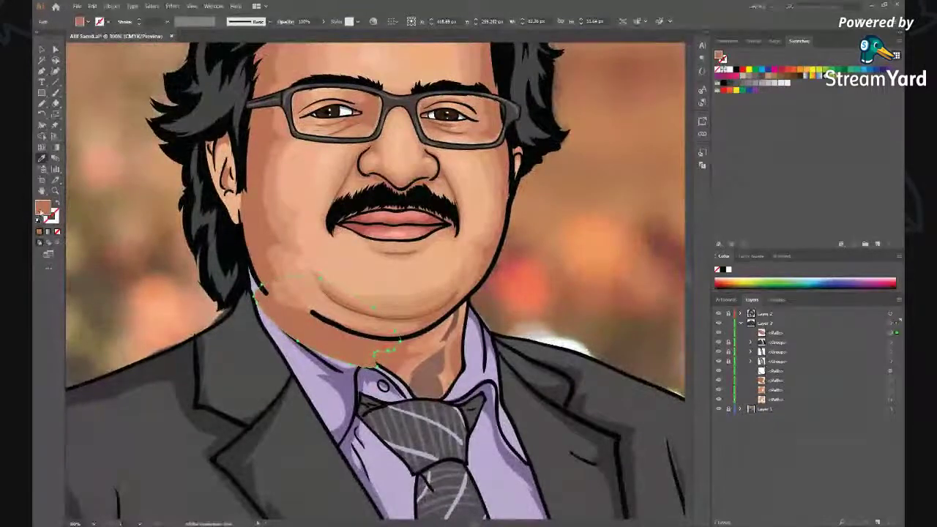
{"action": "double_click", "coordinate": [42, 209]}
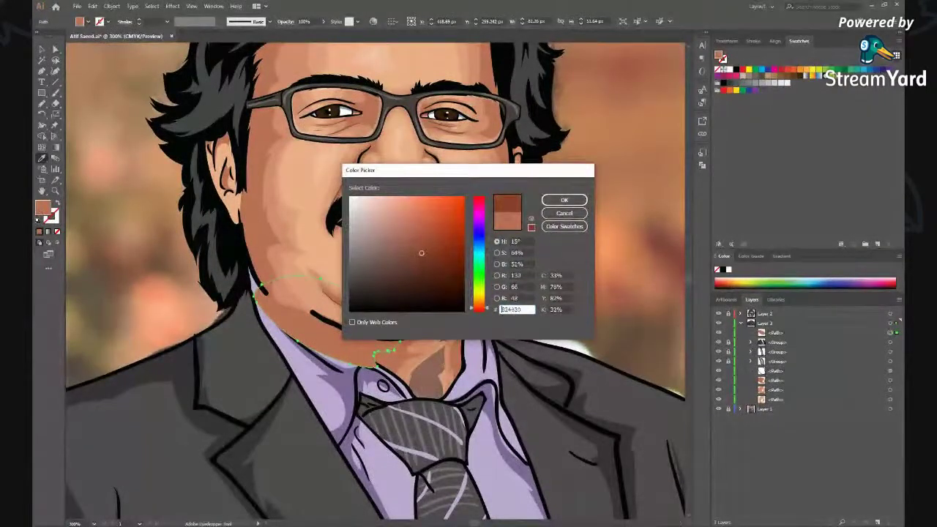
{"action": "left_click", "coordinate": [564, 200]}
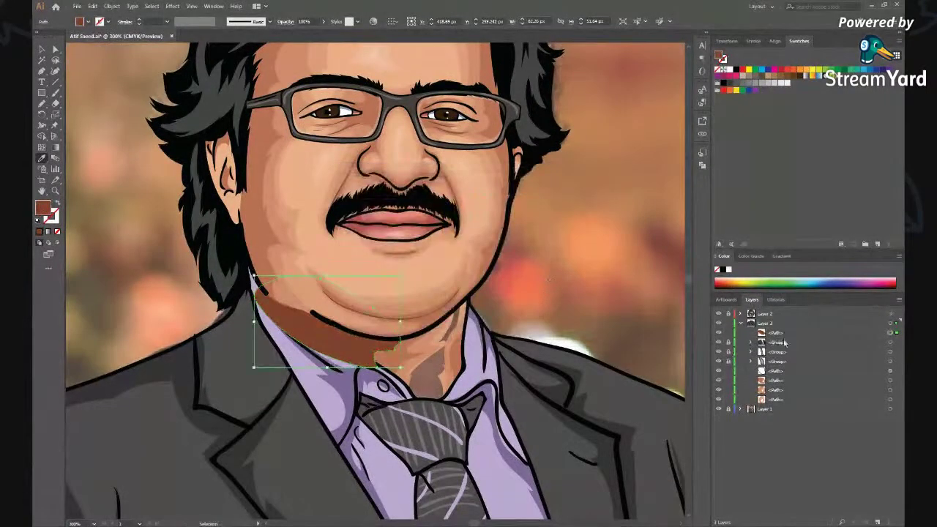
Step: Restack the chin path among the neck paths and paste a copy of the collar path in front
{"action": "left_click_drag", "start_coordinate": [775, 333], "coordinate": [766, 373]}
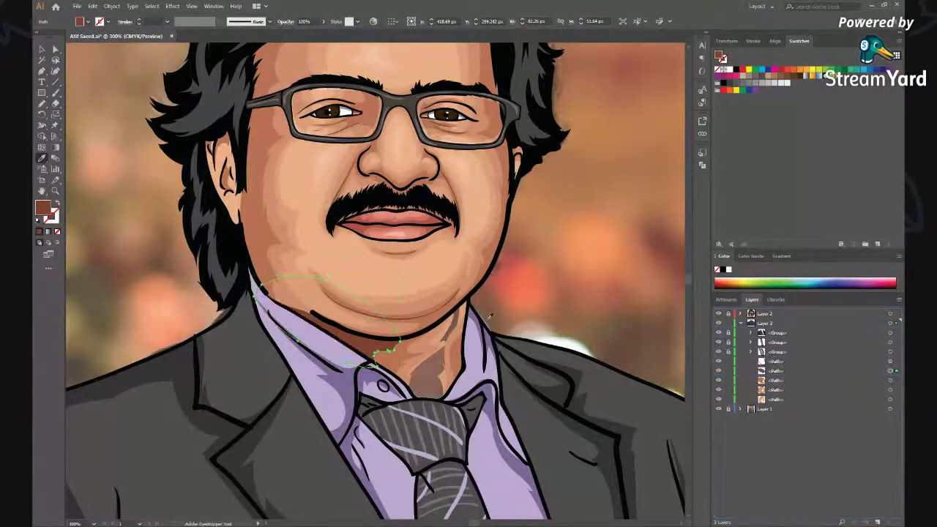
{"action": "key", "text": "v"}
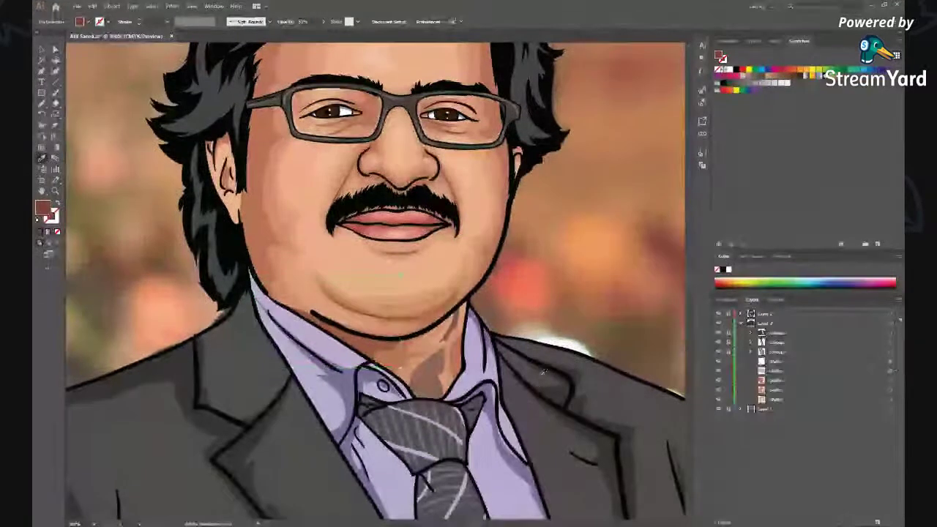
{"action": "left_click", "coordinate": [891, 362]}
{"action": "key", "text": "ctrl+c"}
{"action": "key", "text": "ctrl+f"}
{"action": "key", "text": "ctrl+shift+a"}
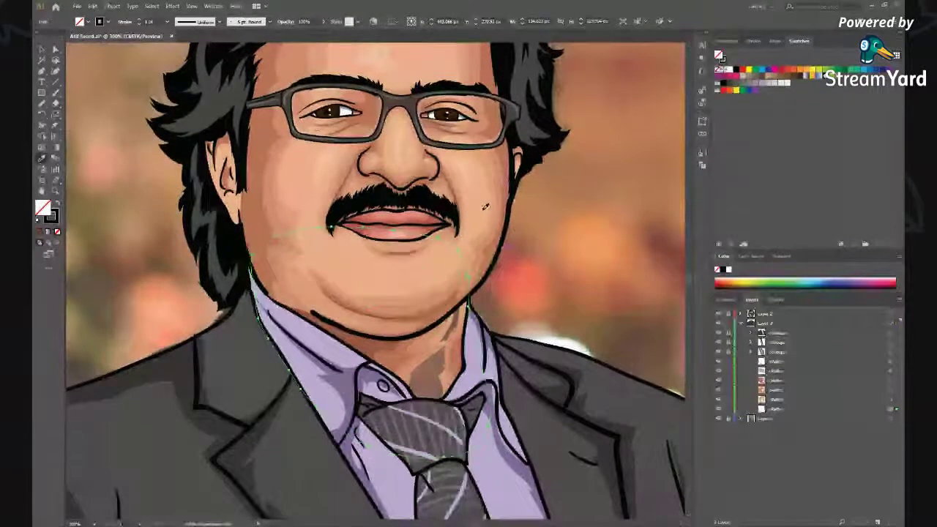
{"action": "scroll", "coordinate": [496, 310], "scroll_direction": "down", "scroll_amount": 3}
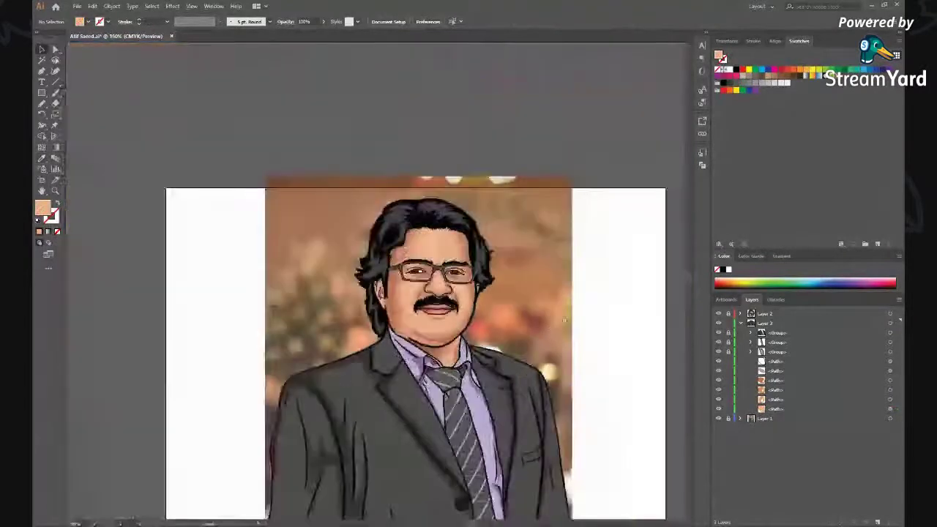
Step: Group all the suit and body paths into one group
{"action": "key", "text": "ctrl+z"}
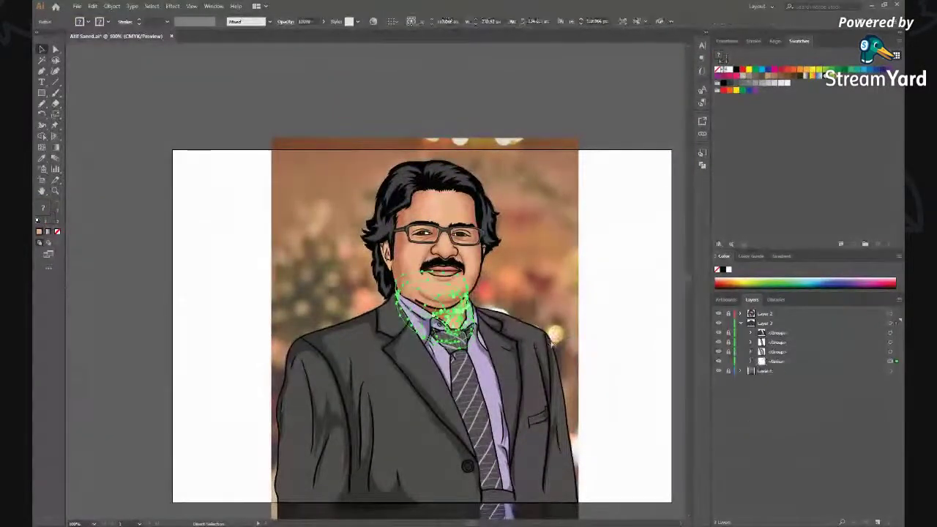
{"action": "key", "text": "ctrl+z"}
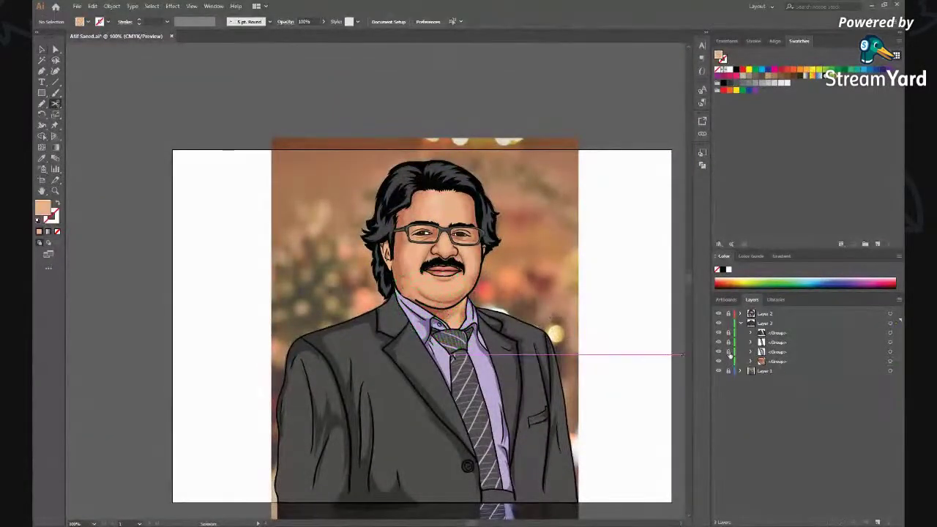
{"action": "key", "text": "v"}
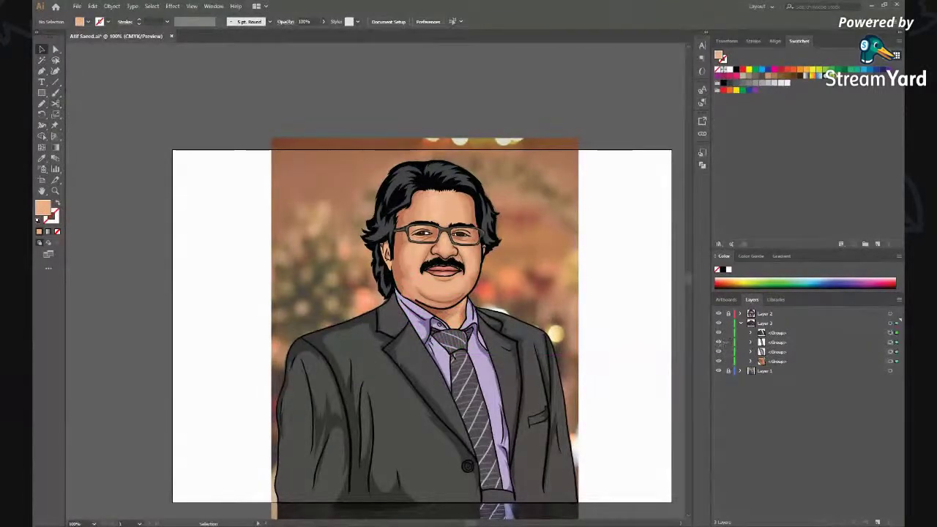
{"action": "key", "text": "ctrl+a"}
{"action": "key", "text": "ctrl+g"}
{"action": "key", "text": "ctrl+shift+a"}
Step: Hide the cartoon layer to compare with the photo, then move the photo left of the artboard
{"action": "left_click", "coordinate": [740, 323]}
{"action": "key", "text": "ctrl+a"}
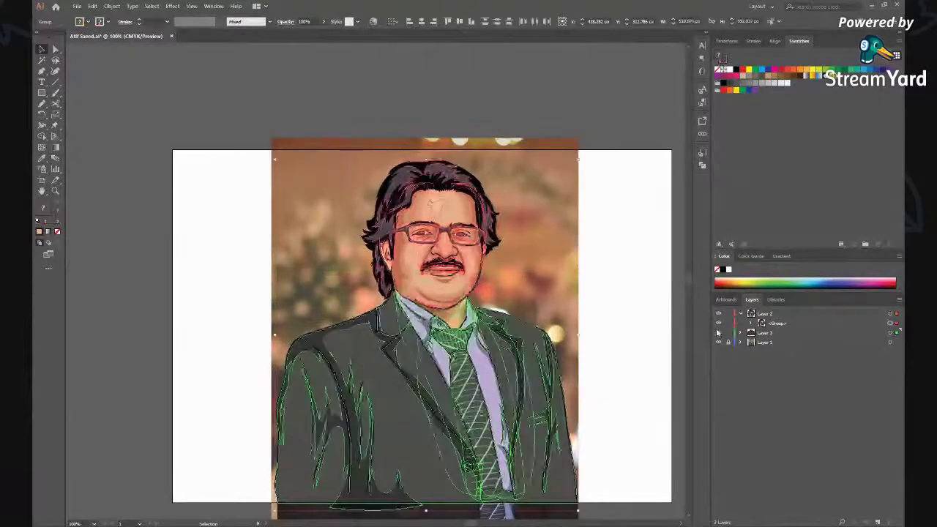
{"action": "key", "text": "ctrl+shift+a"}
{"action": "key", "text": "ctrl+minus"}
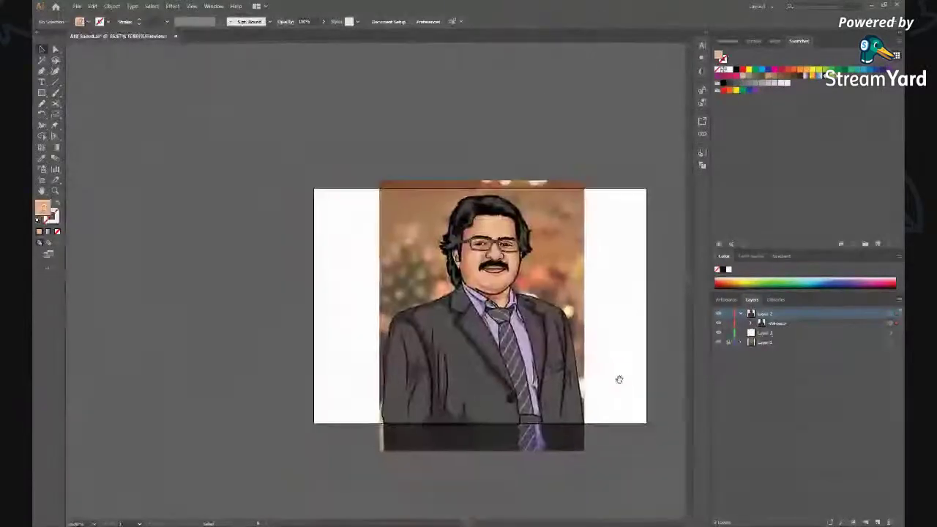
{"action": "left_click", "coordinate": [719, 314]}
{"action": "left_click", "coordinate": [719, 314]}
{"action": "left_click", "coordinate": [719, 314]}
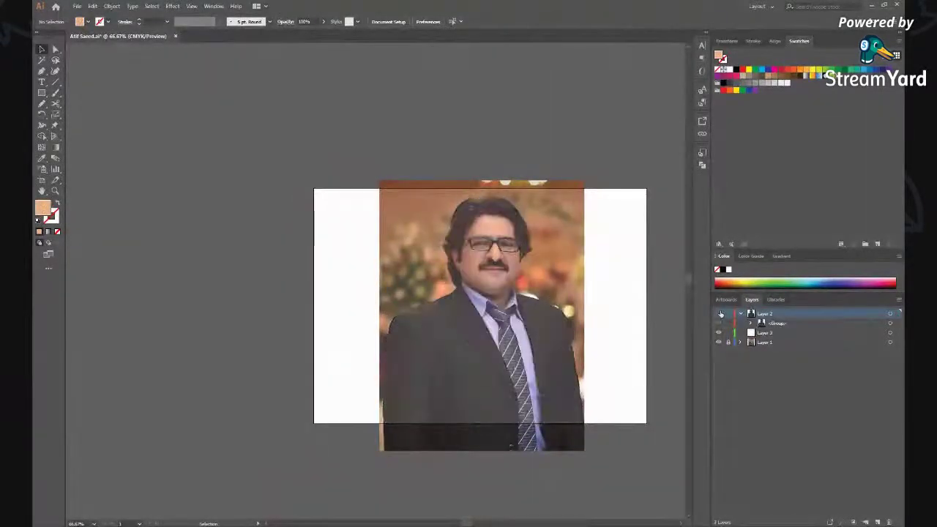
{"action": "left_click", "coordinate": [718, 314]}
{"action": "left_click", "coordinate": [718, 314]}
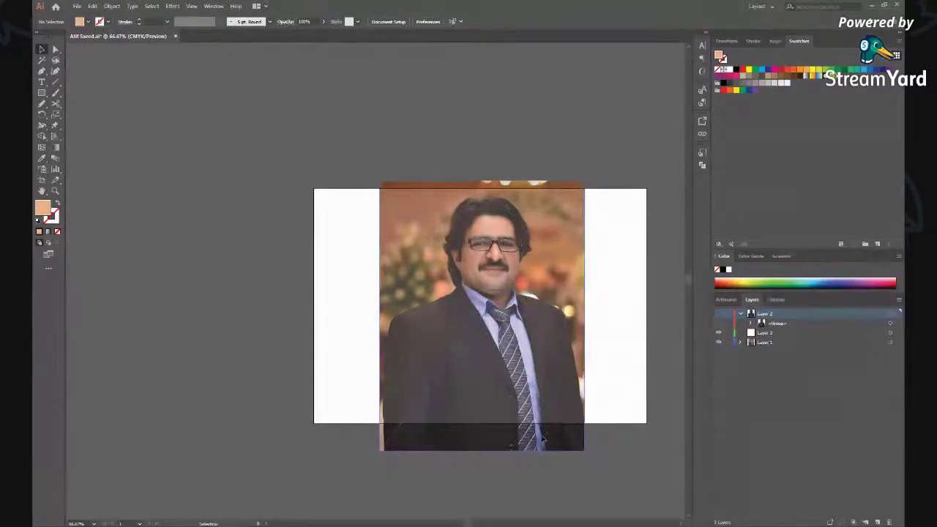
{"action": "left_click_drag", "start_coordinate": [538, 433], "coordinate": [262, 434]}
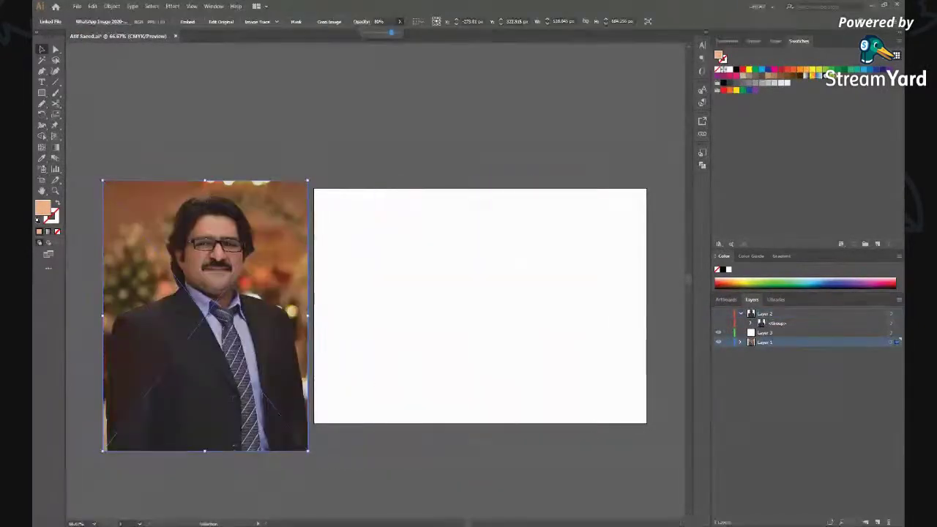
Step: Show the cartoon layer again, delete Layer 3, and save the file
{"action": "left_click", "coordinate": [437, 69]}
{"action": "left_click", "coordinate": [718, 314]}
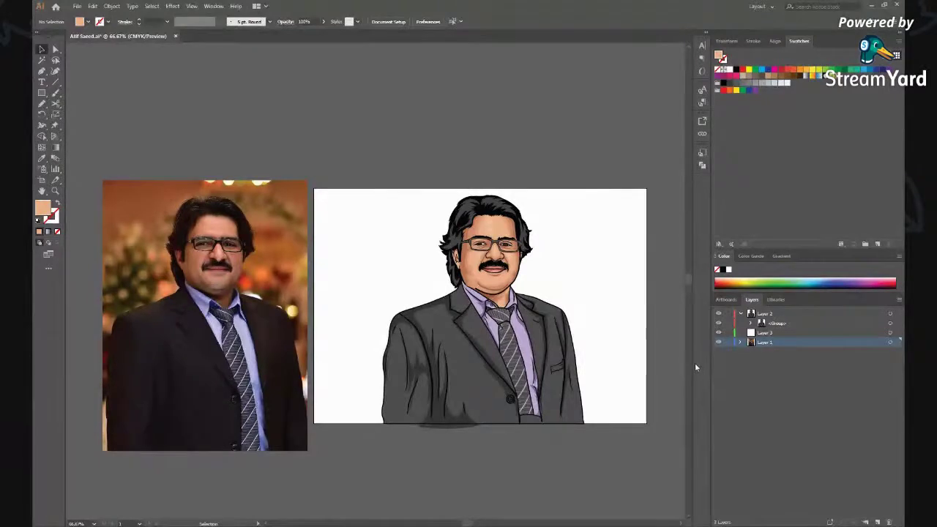
{"action": "left_click", "coordinate": [765, 333]}
{"action": "left_click", "coordinate": [891, 520]}
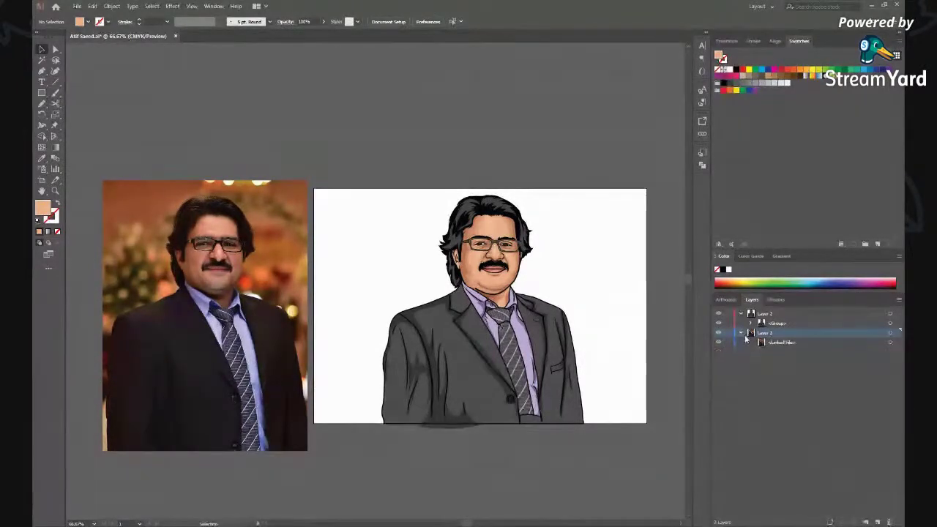
{"action": "left_click", "coordinate": [741, 313]}
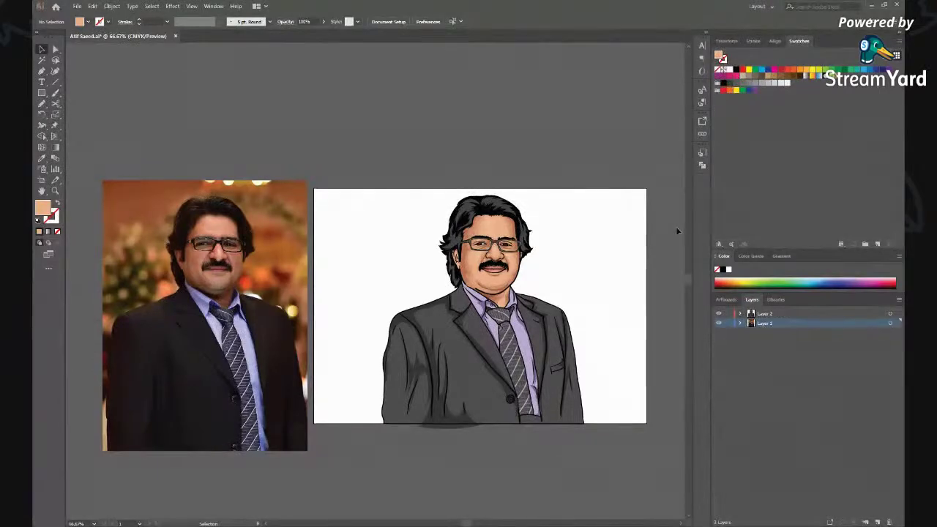
{"action": "key", "text": "ctrl+s"}
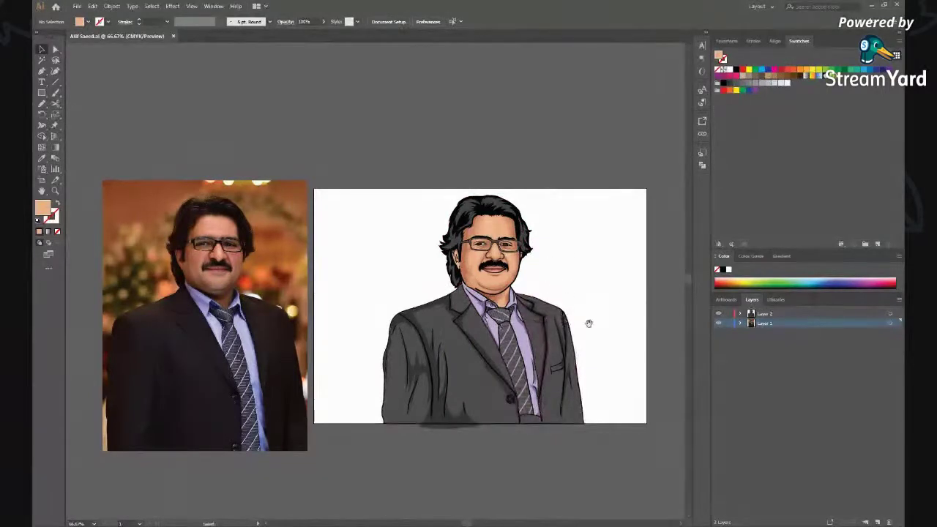
Step: Shift the whole cartoon slightly left, then start a new 1920 x 1920 pt document
{"action": "left_click_drag", "start_coordinate": [589, 323], "coordinate": [583, 331]}
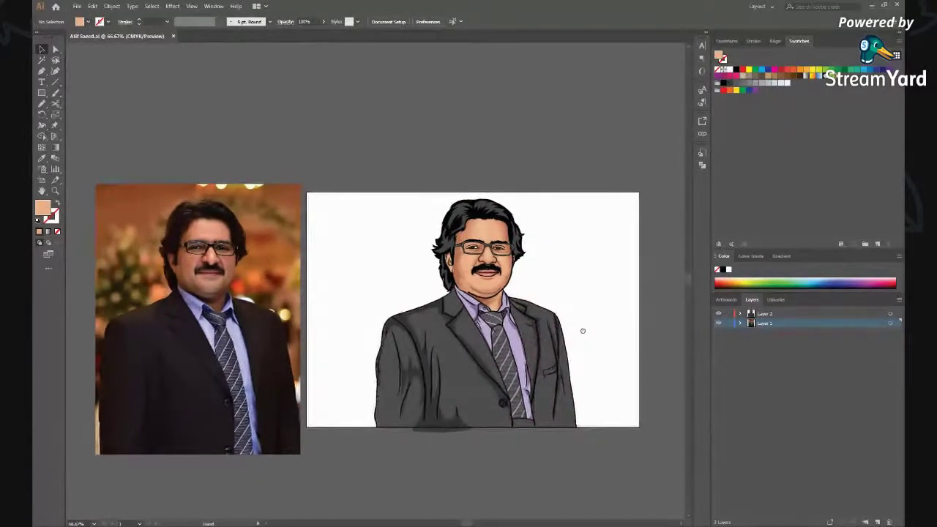
{"action": "scroll", "coordinate": [583, 330], "scroll_direction": "up", "scroll_amount": 1}
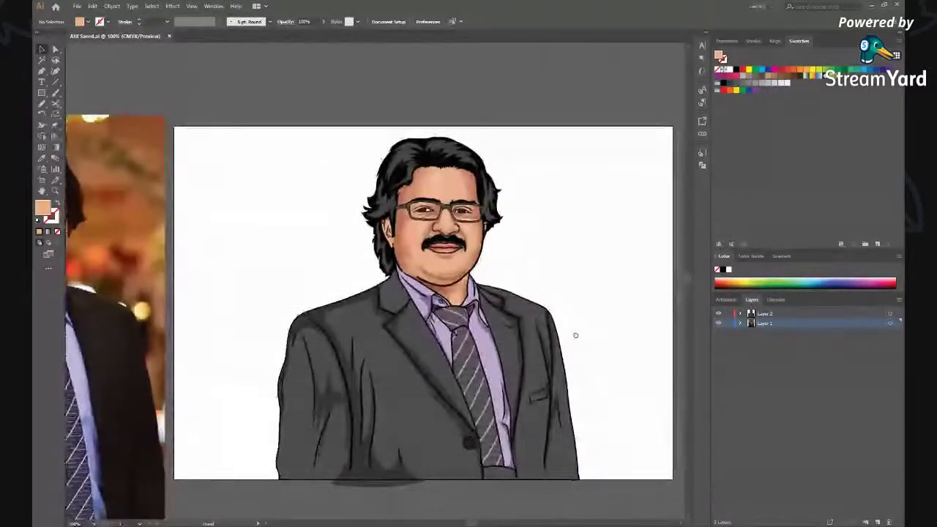
{"action": "left_click_drag", "start_coordinate": [576, 335], "coordinate": [557, 345]}
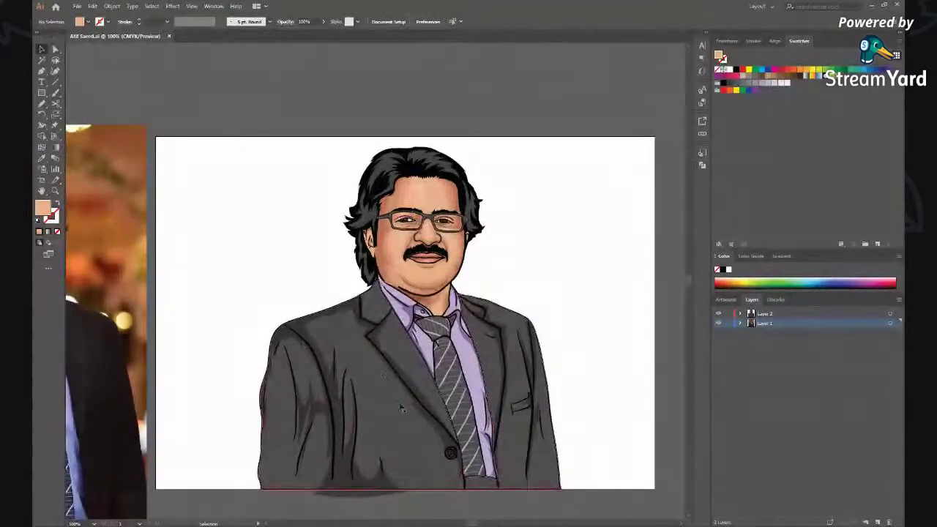
{"action": "left_click_drag", "start_coordinate": [548, 381], "coordinate": [556, 367]}
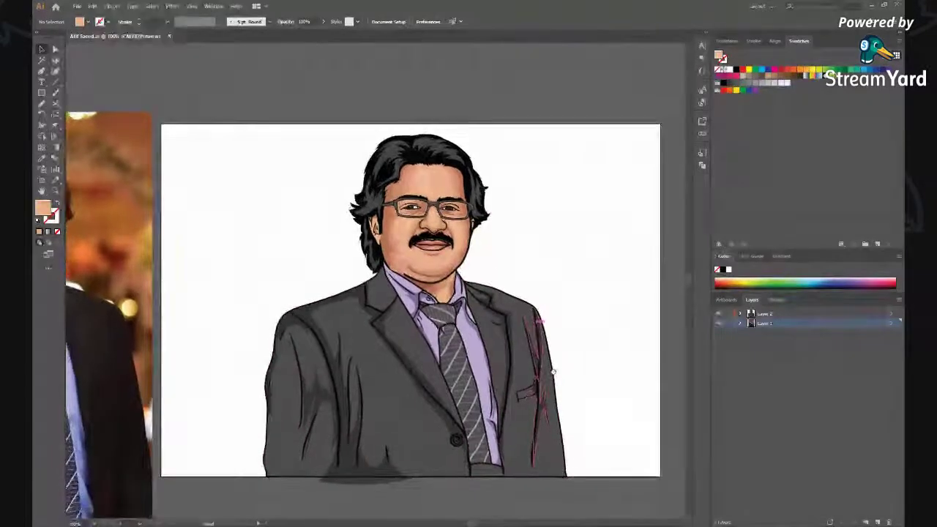
{"action": "left_click", "coordinate": [521, 404]}
{"action": "key", "text": "ctrl+a"}
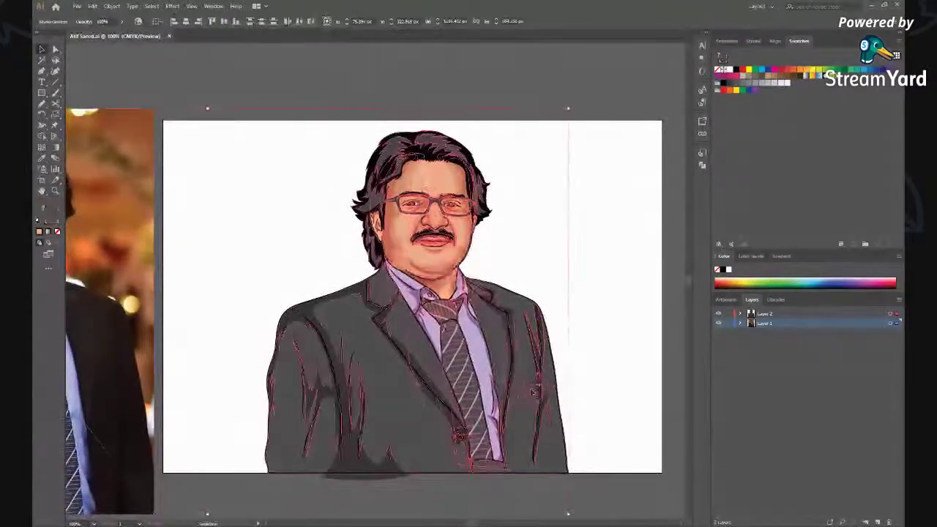
{"action": "left_click_drag", "start_coordinate": [521, 399], "coordinate": [511, 402]}
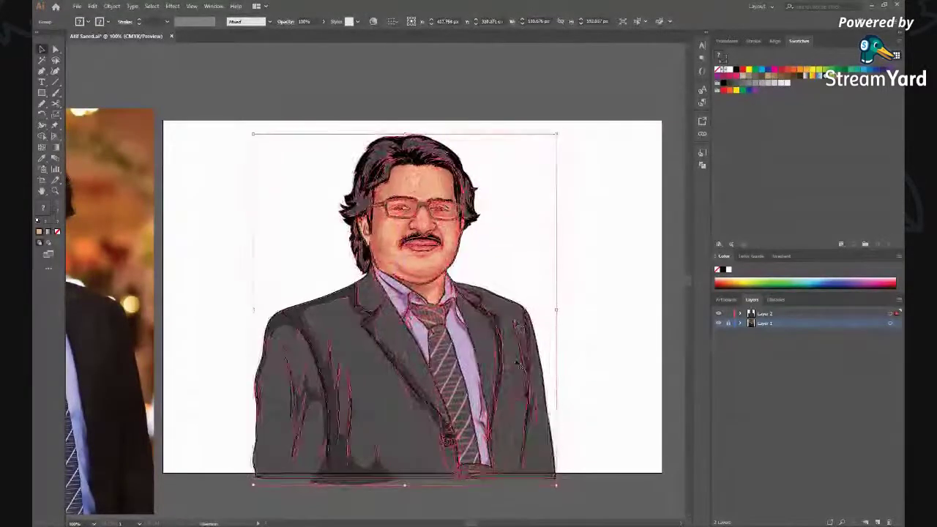
{"action": "key", "text": "ctrl+shift+a"}
{"action": "scroll", "coordinate": [522, 300], "scroll_direction": "down", "scroll_amount": 1}
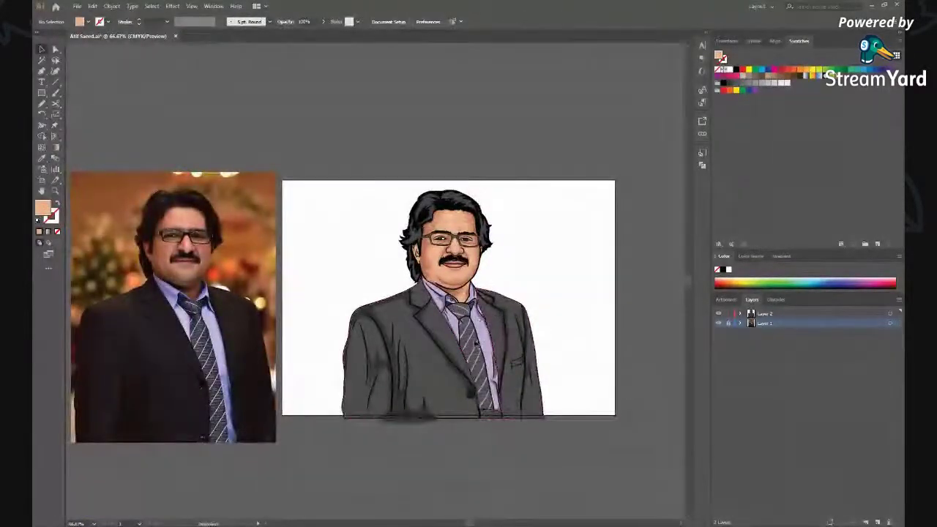
{"action": "key", "text": "ctrl+n"}
{"action": "left_click", "coordinate": [359, 300]}
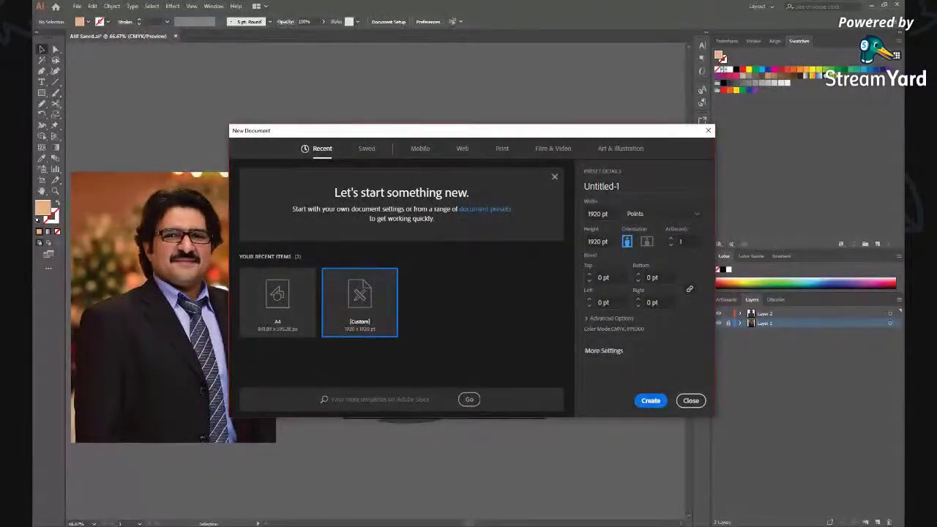
Step: Create the Untitled-1 document and drag the cartoon artwork onto its blank artboard
{"action": "left_click", "coordinate": [651, 401]}
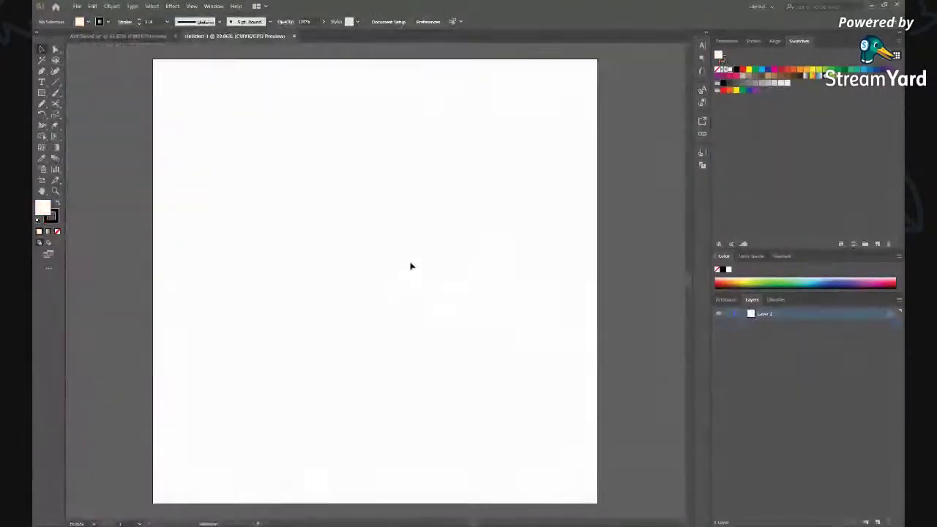
{"action": "left_click", "coordinate": [125, 36]}
{"action": "left_click_drag", "start_coordinate": [454, 322], "coordinate": [259, 40]}
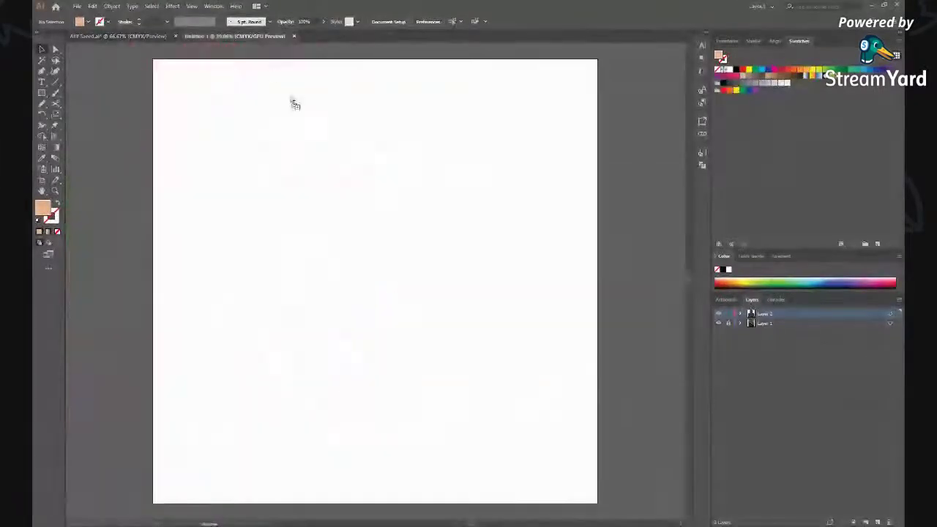
{"action": "left_click_drag", "start_coordinate": [260, 40], "coordinate": [381, 373]}
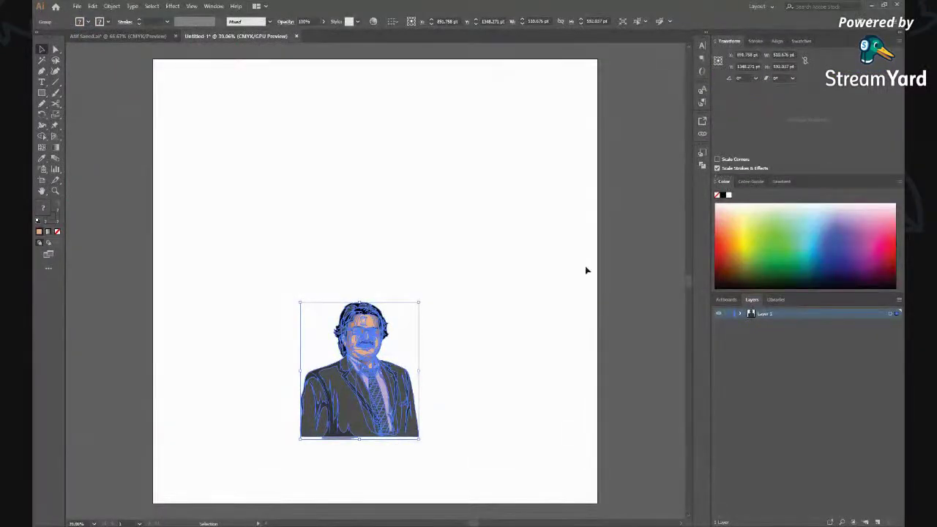
Step: Enlarge the portrait and position it along the artboard's bottom edge
{"action": "left_click_drag", "start_coordinate": [420, 301], "coordinate": [451, 363]}
{"action": "key", "text": "ctrl+minus"}
{"action": "left_click_drag", "start_coordinate": [455, 408], "coordinate": [468, 362]}
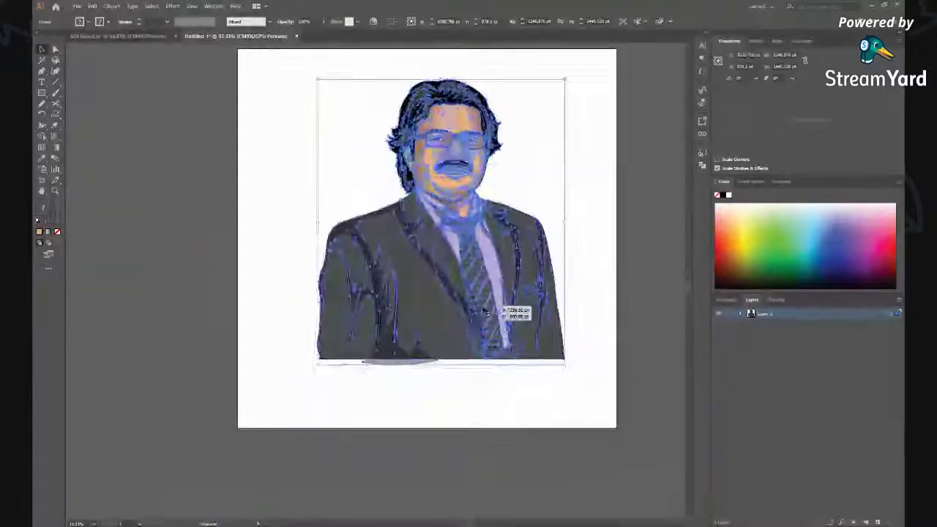
{"action": "left_click_drag", "start_coordinate": [468, 362], "coordinate": [469, 373]}
{"action": "scroll", "coordinate": [577, 293], "scroll_direction": "up", "scroll_amount": 1}
{"action": "left_click", "coordinate": [536, 235]}
{"action": "left_click_drag", "start_coordinate": [538, 178], "coordinate": [542, 176]}
{"action": "left_click", "coordinate": [541, 228]}
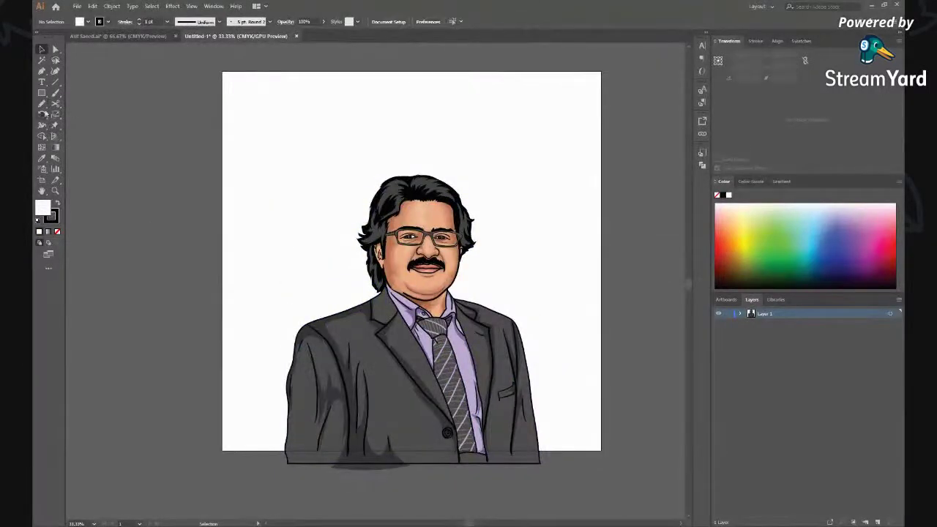
{"action": "left_click", "coordinate": [42, 93]}
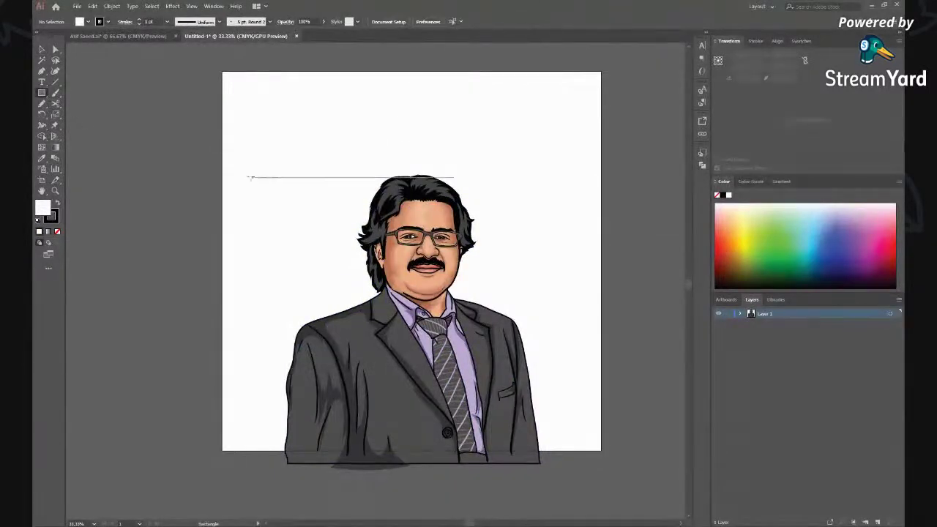
Step: Resize the artboard around the portrait to about 2008.74 × 1457.72 pt
{"action": "left_click", "coordinate": [41, 179]}
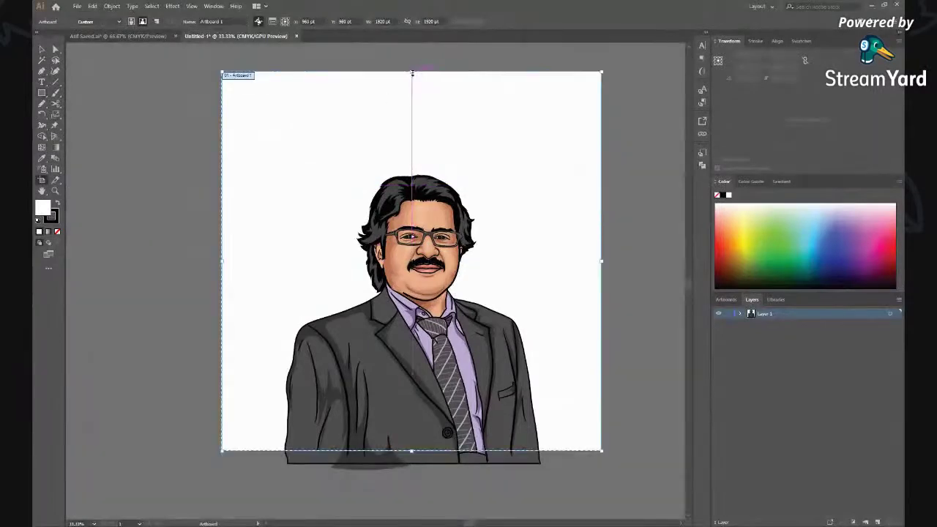
{"action": "left_click_drag", "start_coordinate": [415, 71], "coordinate": [411, 161]}
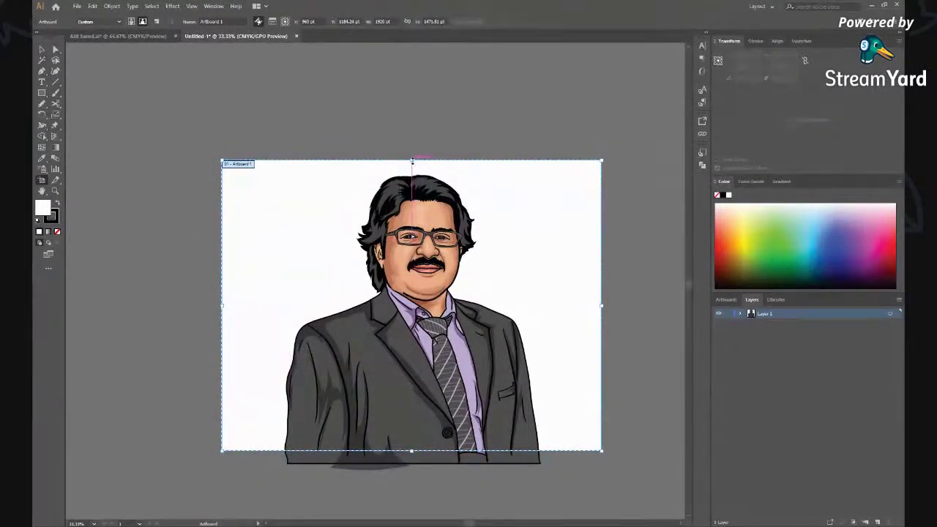
{"action": "left_click_drag", "start_coordinate": [413, 160], "coordinate": [413, 163]}
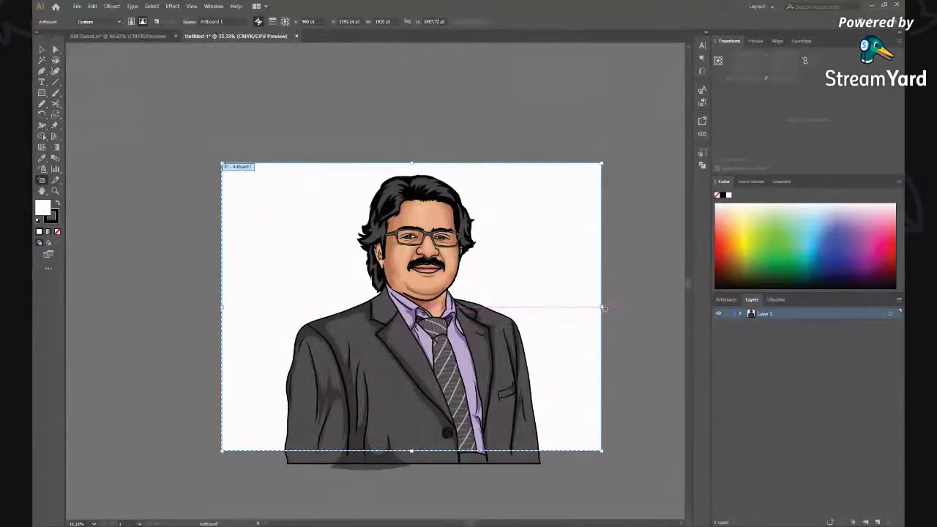
{"action": "left_click_drag", "start_coordinate": [603, 307], "coordinate": [619, 308]}
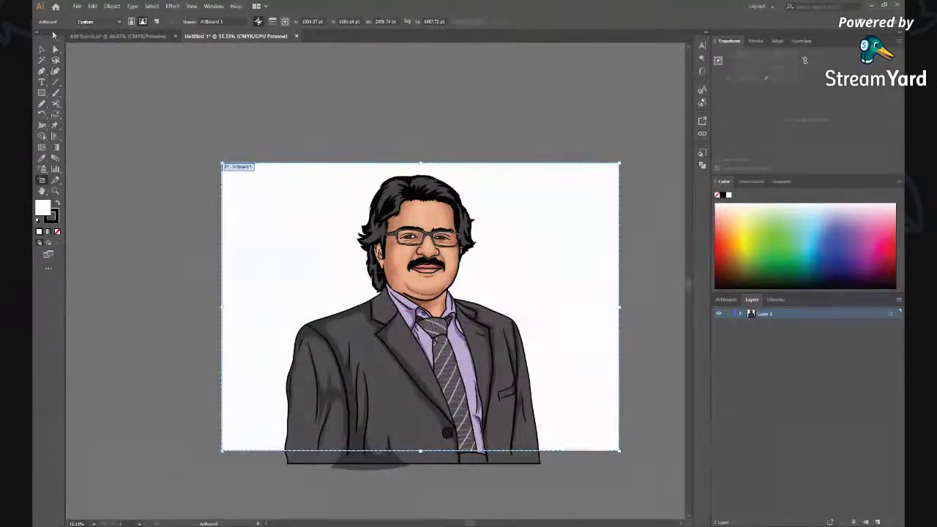
Step: Start a rectangle stretching from corner to corner of the artboard
{"action": "key", "text": "v"}
{"action": "key", "text": "m"}
{"action": "left_click_drag", "start_coordinate": [224, 160], "coordinate": [619, 450]}
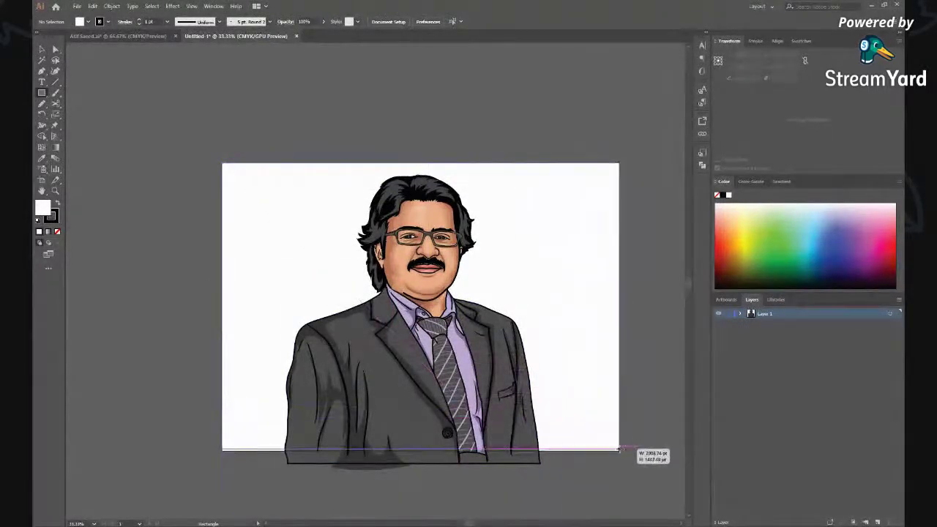
Step: Finish the rectangle and snap its corner onto the artboard corner
{"action": "left_click_drag", "start_coordinate": [619, 449], "coordinate": [619, 449]}
{"action": "scroll", "coordinate": [619, 448], "scroll_direction": "up", "scroll_amount": 2, "text": "alt"}
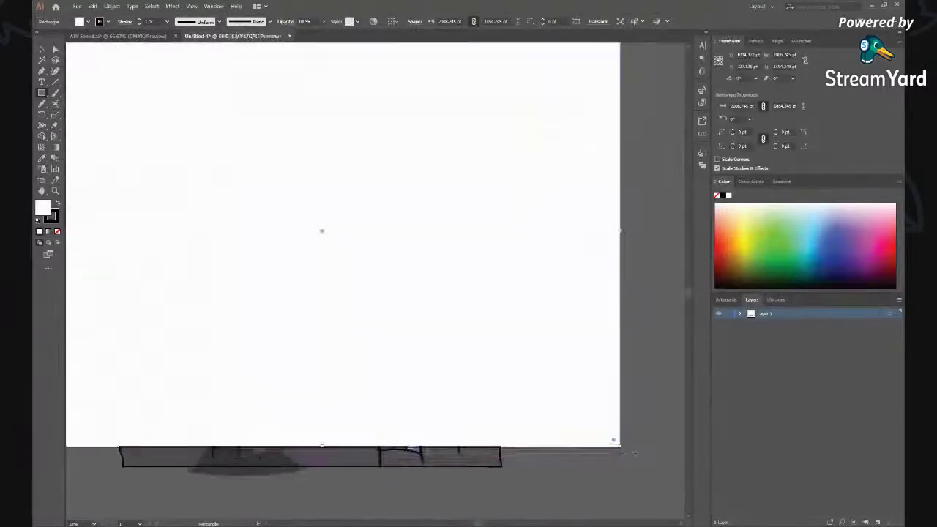
{"action": "scroll", "coordinate": [633, 453], "scroll_direction": "down", "scroll_amount": 2}
{"action": "left_click_drag", "start_coordinate": [572, 396], "coordinate": [570, 402]}
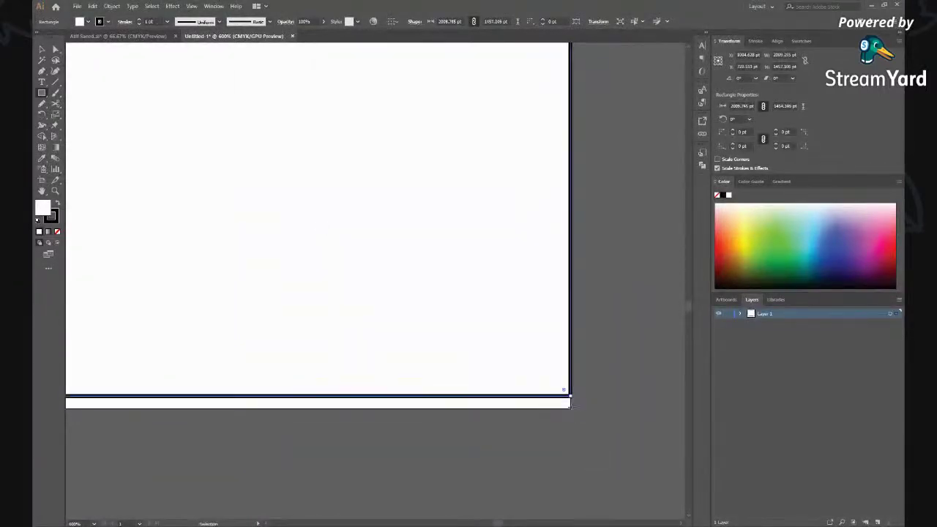
{"action": "left_click_drag", "start_coordinate": [572, 396], "coordinate": [571, 408]}
{"action": "key", "text": "v"}
{"action": "key", "text": "ctrl+minus"}
{"action": "key", "text": "ctrl+minus"}
{"action": "key", "text": "ctrl+minus"}
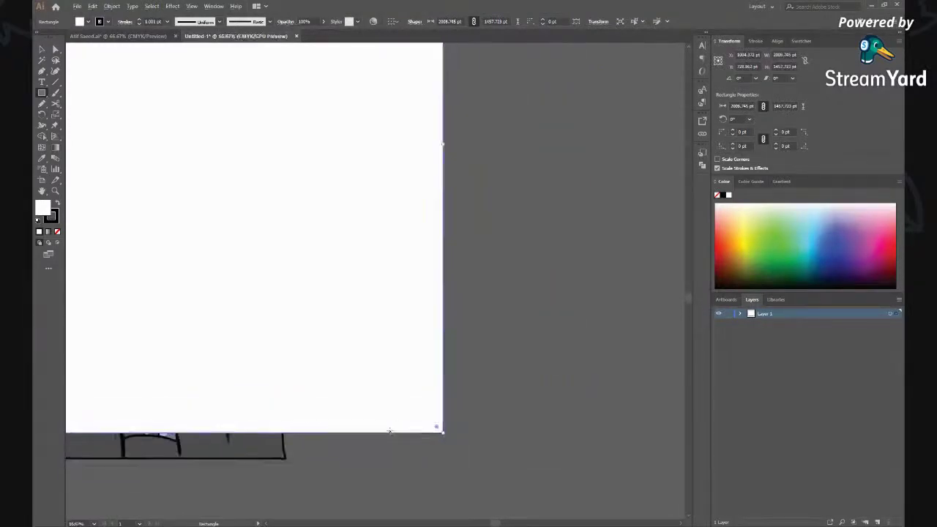
{"action": "key", "text": "ctrl+minus"}
{"action": "key", "text": "ctrl+minus"}
{"action": "key", "text": "ctrl+minus"}
{"action": "key", "text": "ctrl+minus"}
{"action": "key", "text": "ctrl+minus"}
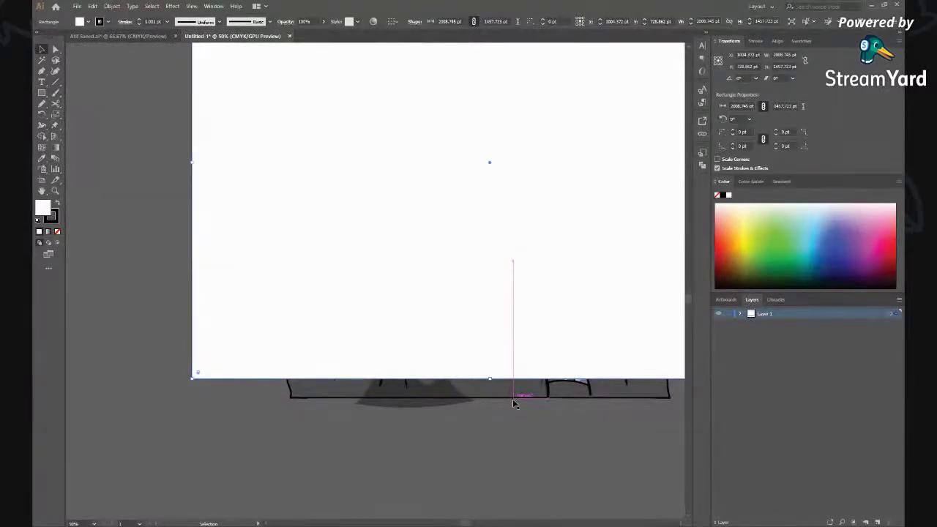
Step: Set the white rectangle's stroke to None and send it behind the portrait
{"action": "right_click", "coordinate": [513, 400]}
{"action": "left_click", "coordinate": [69, 218]}
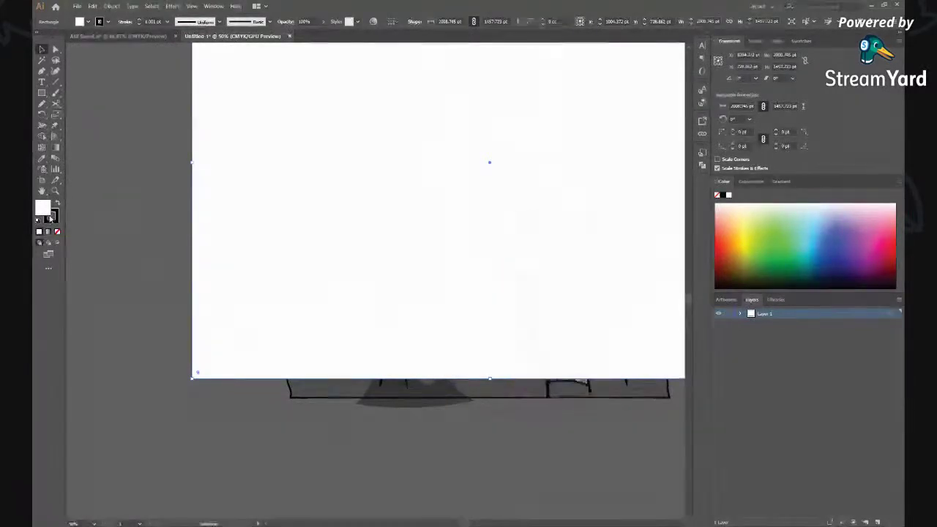
{"action": "left_click", "coordinate": [51, 218]}
{"action": "left_click", "coordinate": [146, 304]}
{"action": "scroll", "coordinate": [145, 350], "scroll_direction": "up", "scroll_amount": 1}
{"action": "scroll", "coordinate": [145, 350], "scroll_direction": "down", "scroll_amount": 3}
{"action": "scroll", "coordinate": [232, 329], "scroll_direction": "up", "scroll_amount": 1}
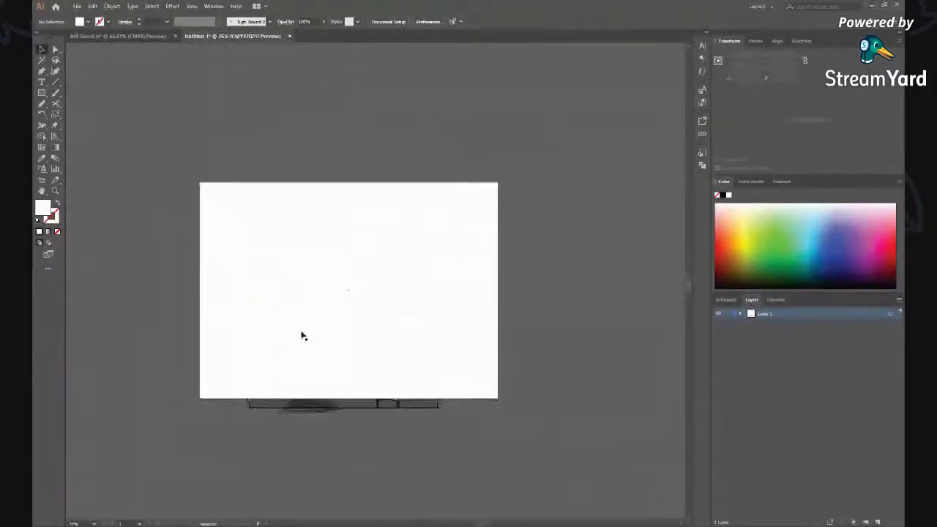
{"action": "left_click", "coordinate": [422, 320]}
{"action": "key", "text": "ctrl+shift+bracketleft"}
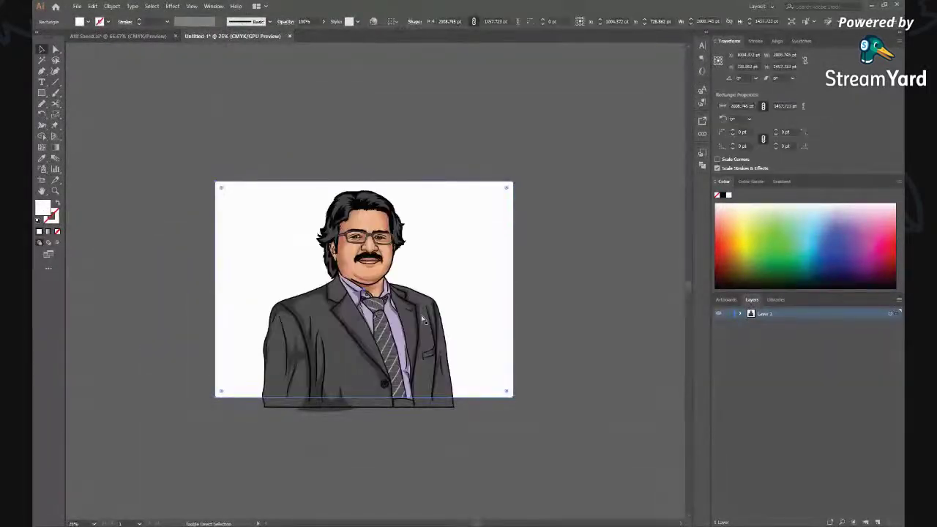
Step: Swap the fill and stroke colours, then select the whole portrait group
{"action": "scroll", "coordinate": [404, 373], "scroll_direction": "up", "scroll_amount": 1}
{"action": "scroll", "coordinate": [404, 381], "scroll_direction": "up", "scroll_amount": 2}
{"action": "key", "text": "shift+x"}
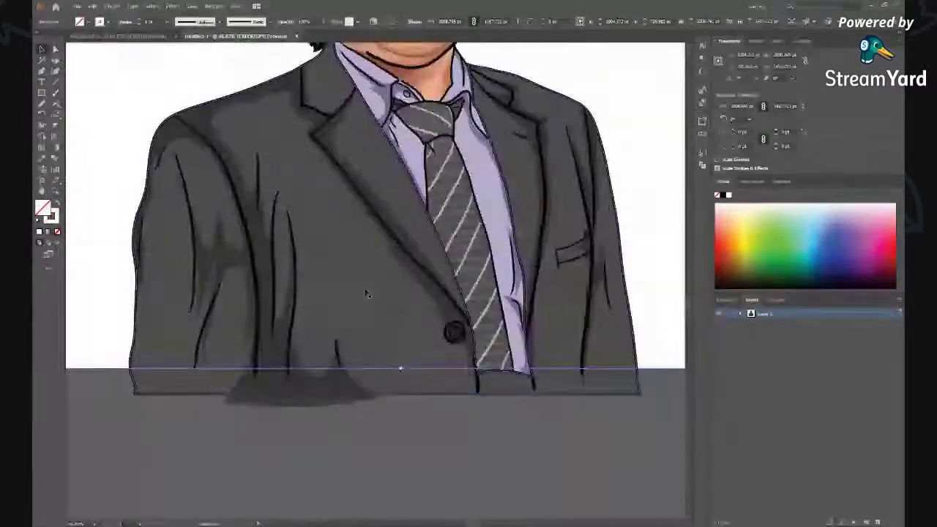
{"action": "key", "text": "v"}
{"action": "left_click", "coordinate": [264, 394]}
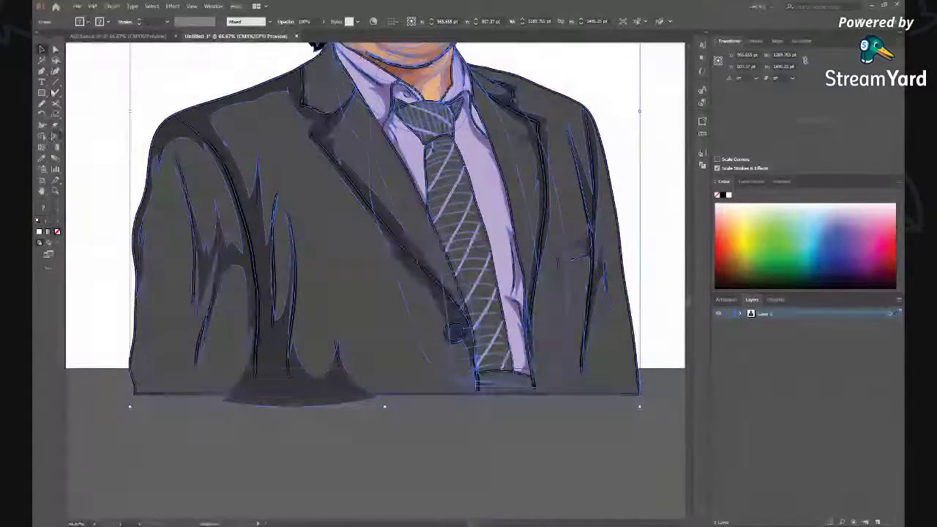
Step: Erase the strip of suit and shadow hanging below the artboard's bottom edge
{"action": "left_click_drag", "start_coordinate": [55, 115], "coordinate": [77, 115]}
{"action": "left_click", "coordinate": [88, 114]}
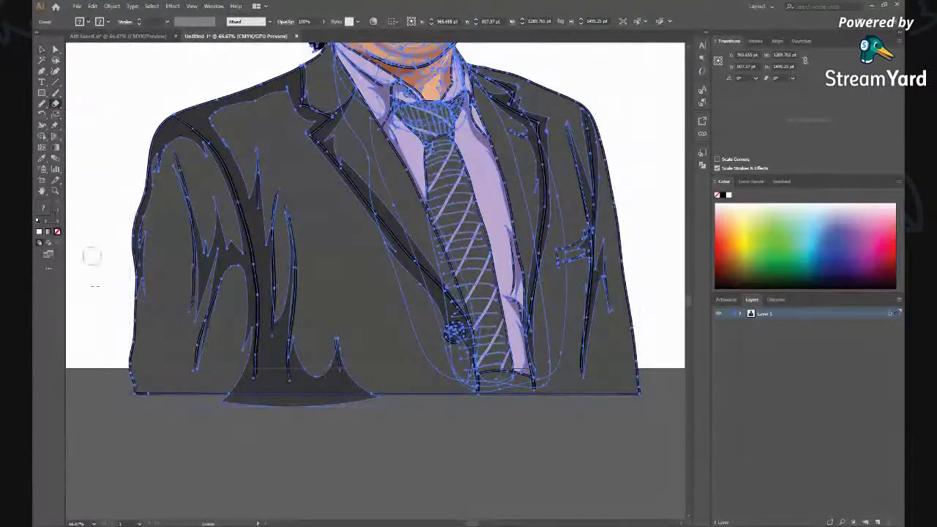
{"action": "left_click_drag", "start_coordinate": [126, 378], "coordinate": [666, 377]}
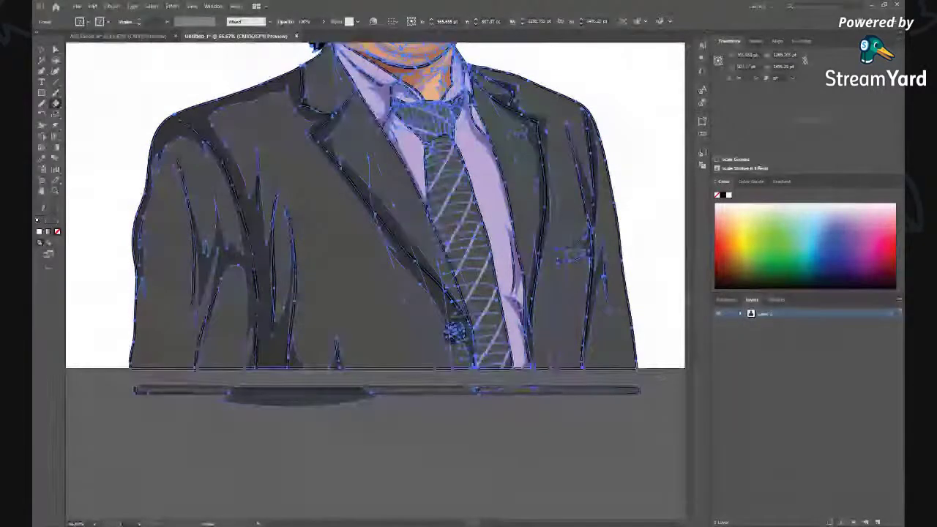
{"action": "left_click_drag", "start_coordinate": [110, 388], "coordinate": [662, 389]}
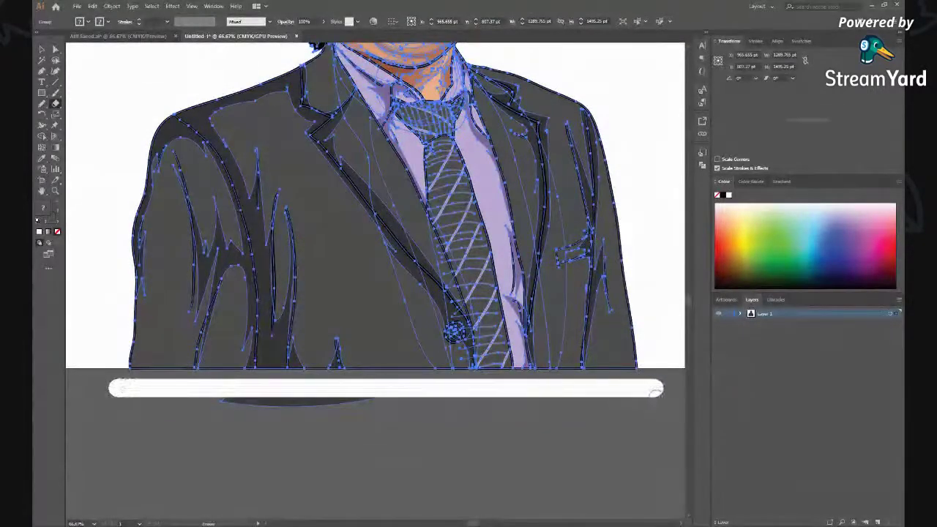
{"action": "left_click_drag", "start_coordinate": [170, 394], "coordinate": [414, 396]}
{"action": "left_click_drag", "start_coordinate": [204, 404], "coordinate": [407, 405]}
Step: Deselect the artwork, then reselect the portrait group
{"action": "key", "text": "v"}
{"action": "left_click", "coordinate": [256, 438]}
{"action": "scroll", "coordinate": [257, 430], "scroll_direction": "down", "scroll_amount": 2}
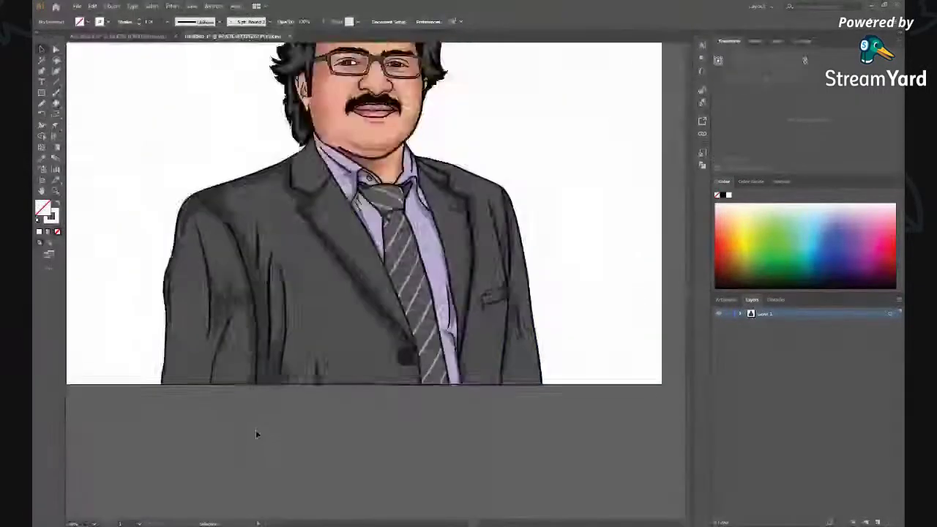
{"action": "scroll", "coordinate": [256, 430], "scroll_direction": "down", "scroll_amount": 2}
{"action": "scroll", "coordinate": [256, 417], "scroll_direction": "down", "scroll_amount": 1}
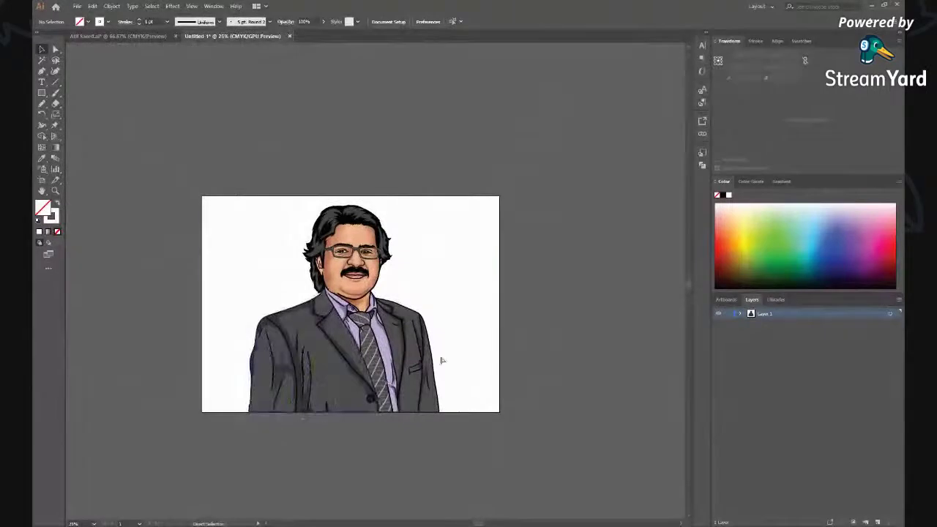
{"action": "left_click", "coordinate": [443, 348]}
{"action": "left_click", "coordinate": [544, 237]}
Step: Send the white background rectangle to the back, behind the portrait
{"action": "left_click", "coordinate": [472, 264]}
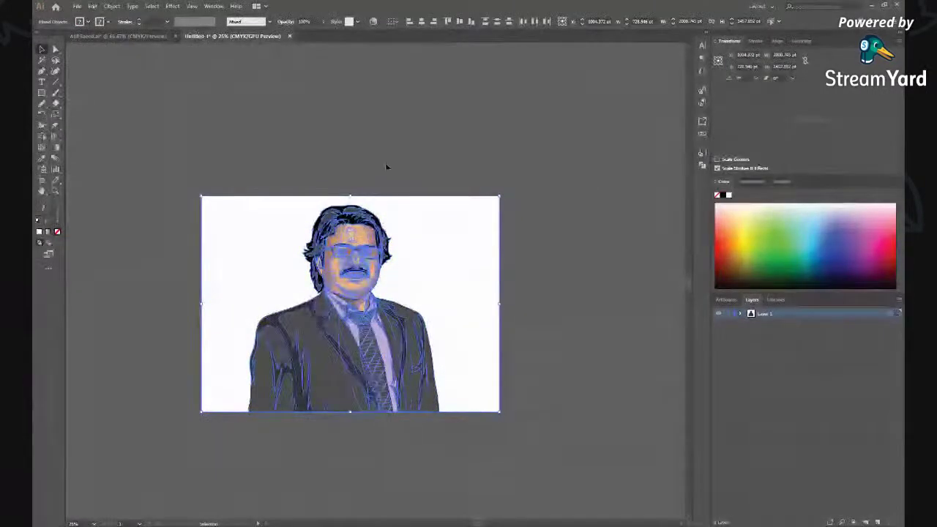
{"action": "left_click", "coordinate": [483, 163]}
{"action": "left_click", "coordinate": [204, 234]}
{"action": "key", "text": "ctrl+shift+bracketright"}
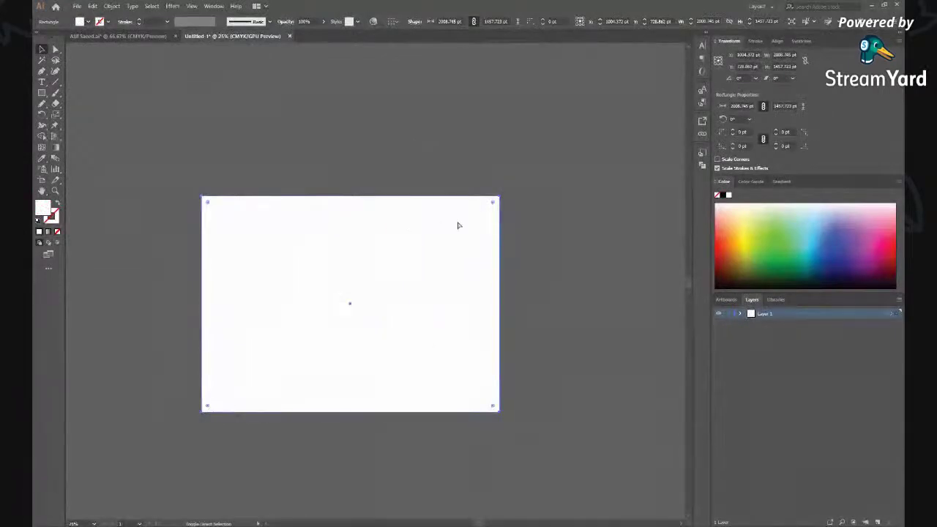
{"action": "key", "text": "ctrl+shift+bracketleft"}
Step: Select all artwork, align it horizontally centred on the artboard, and fit the artboard in view
{"action": "key", "text": "ctrl+a"}
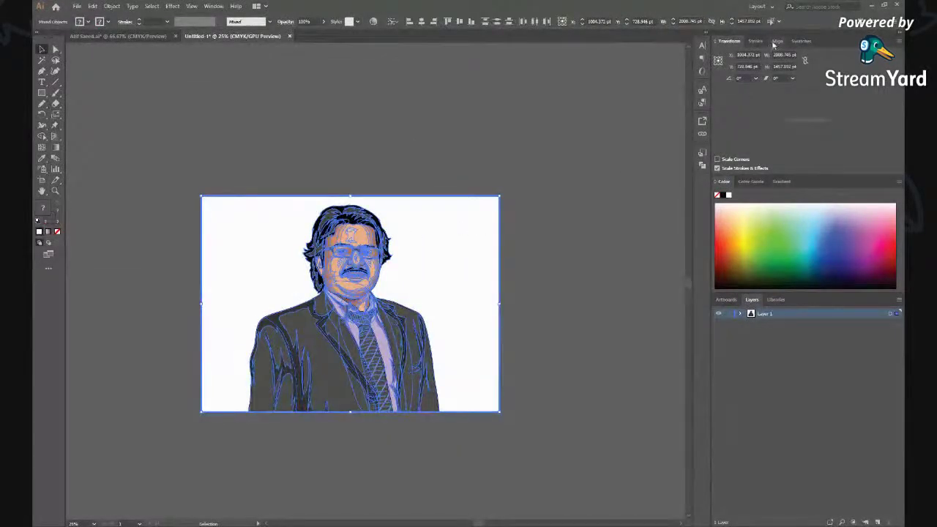
{"action": "left_click", "coordinate": [776, 41]}
{"action": "left_click", "coordinate": [738, 65]}
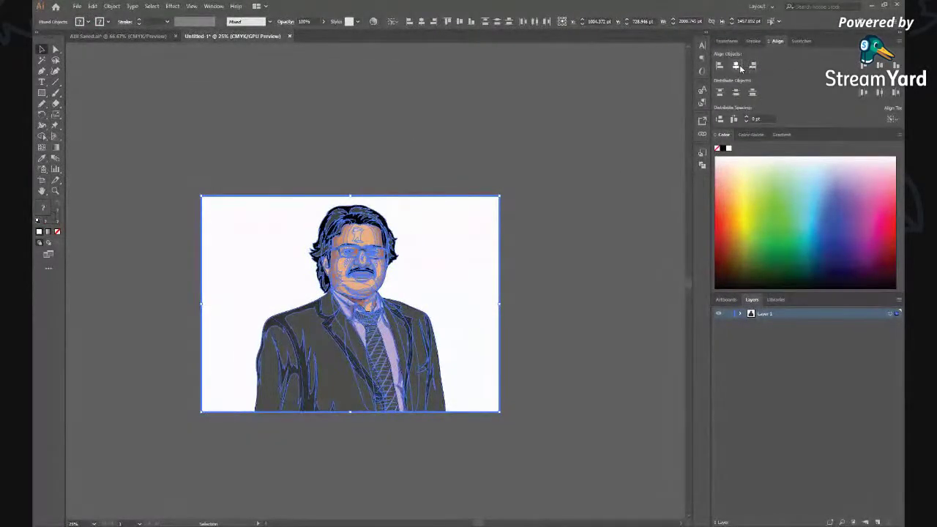
{"action": "left_click", "coordinate": [604, 194]}
{"action": "key", "text": "ctrl+0"}
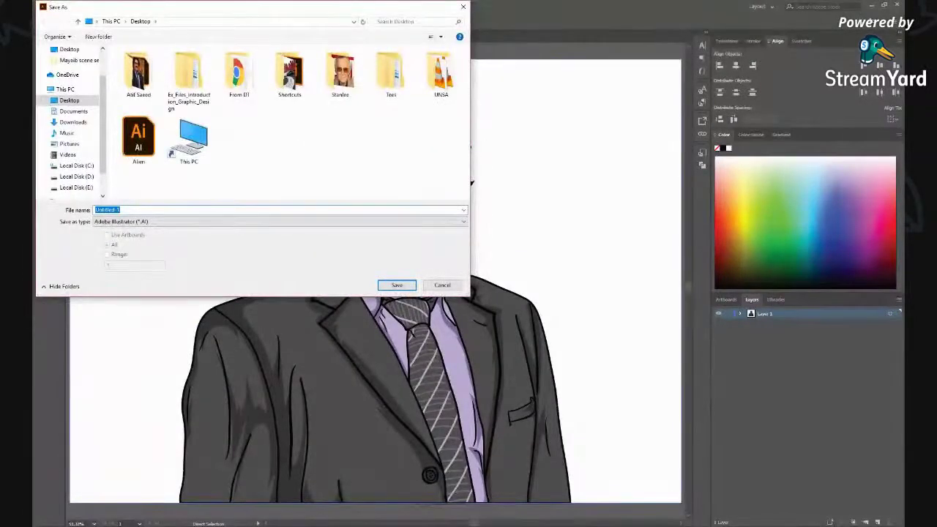
Step: Save the file to the Desktop as 'a', accepting the default Illustrator options
{"action": "type", "text": "a"}
{"action": "key", "text": "Return"}
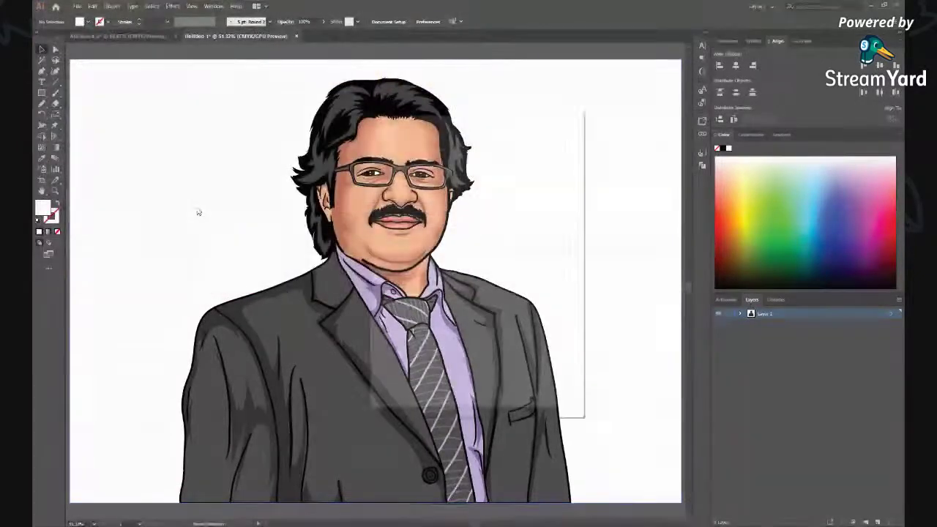
{"action": "left_click", "coordinate": [509, 395]}
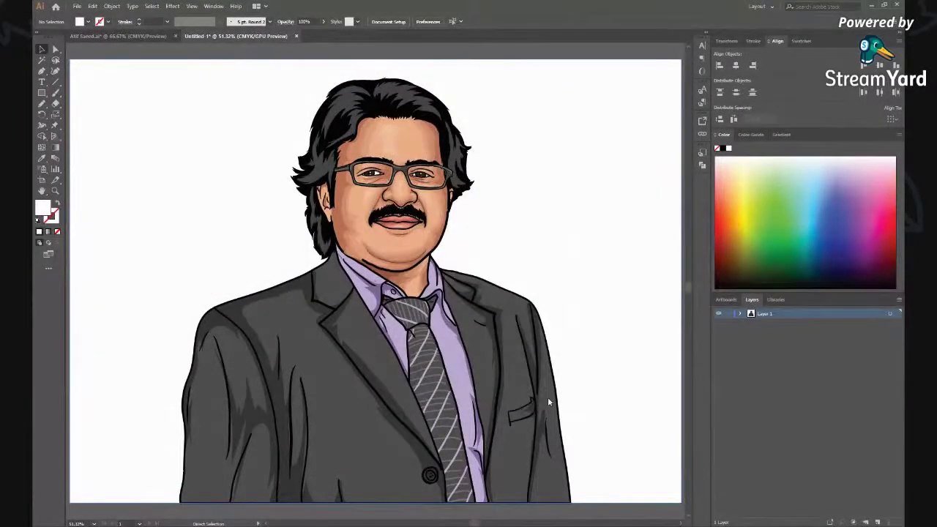
{"action": "left_click", "coordinate": [76, 6]}
{"action": "mouse_move", "coordinate": [94, 167]}
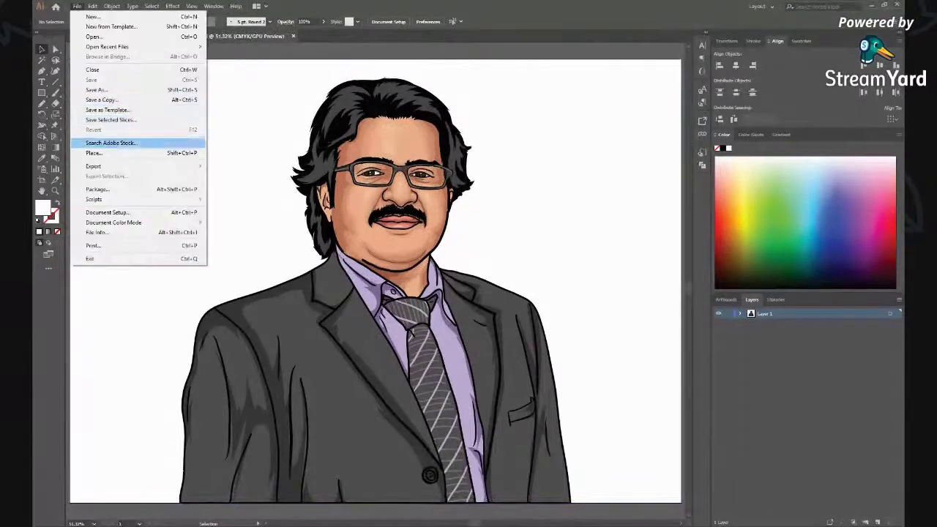
Step: Export a PNG to the Desktop at High (300 ppi) with a White background
{"action": "left_click", "coordinate": [233, 177]}
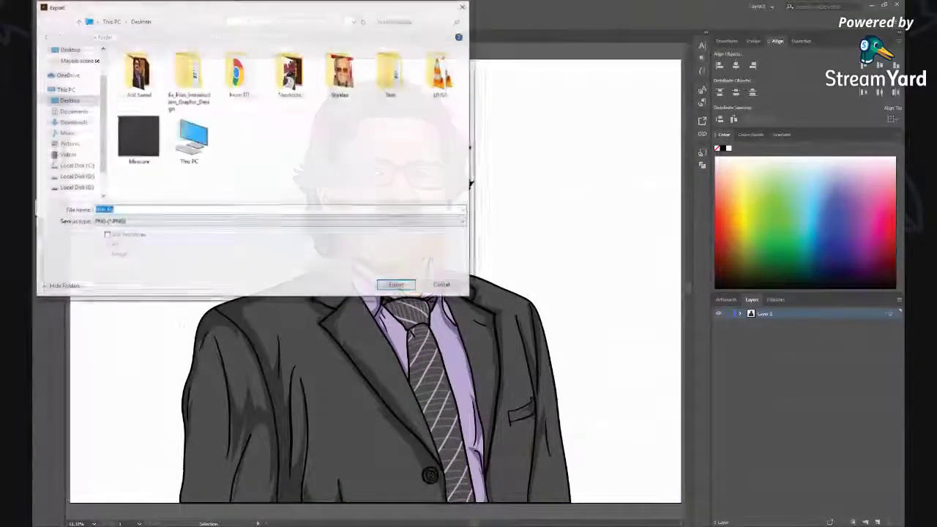
{"action": "left_click", "coordinate": [396, 284]}
{"action": "left_click", "coordinate": [479, 272]}
{"action": "left_click", "coordinate": [490, 322]}
{"action": "left_click", "coordinate": [485, 344]}
{"action": "left_click", "coordinate": [488, 400]}
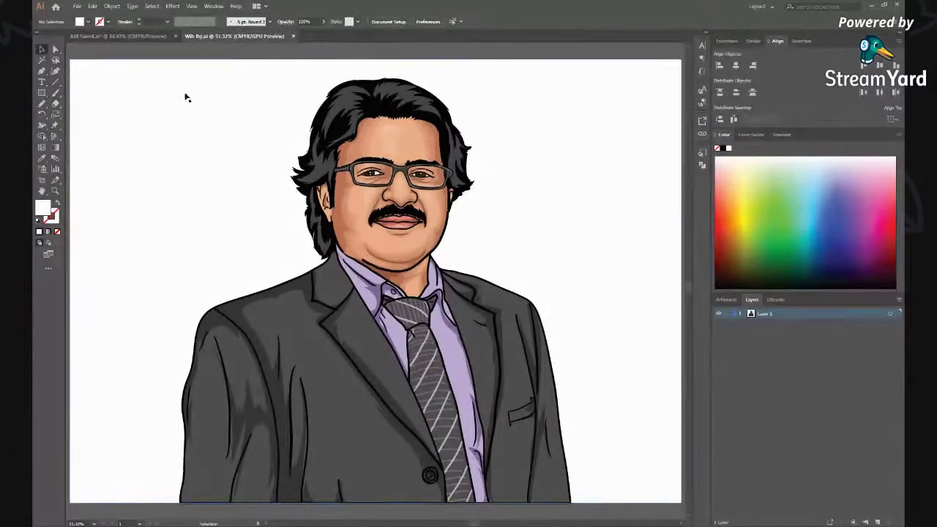
{"action": "key", "text": "v"}
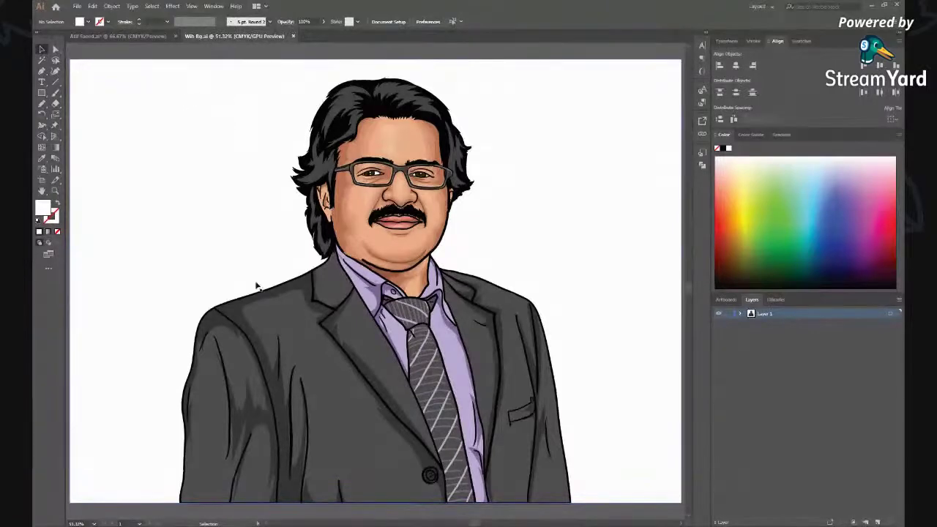
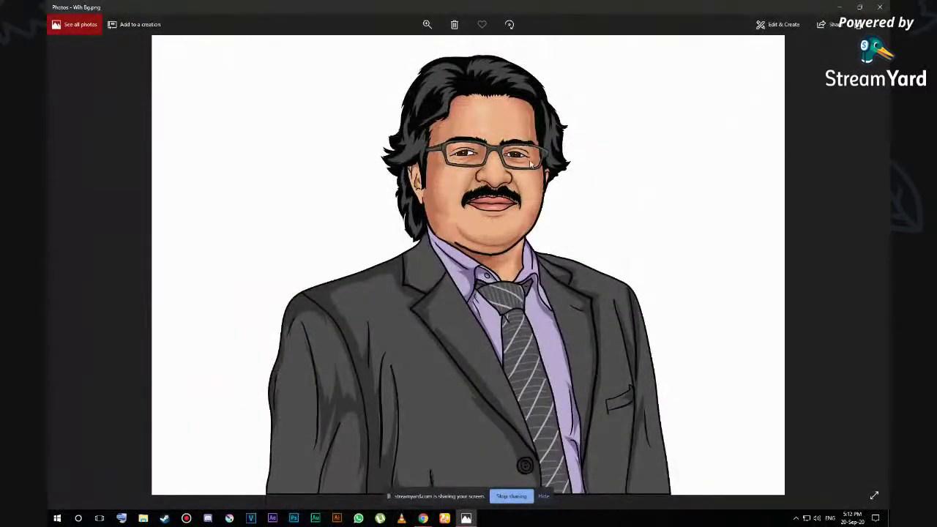
Step: Zoom in and out on the finished portrait, dismissing the screen-sharing notification along the way
{"action": "scroll", "coordinate": [504, 149], "scroll_direction": "up", "scroll_amount": 2}
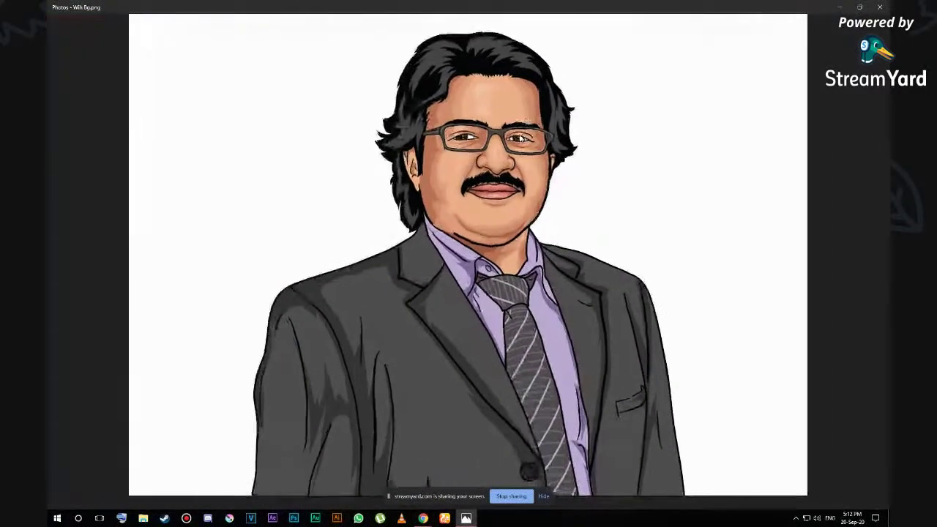
{"action": "scroll", "coordinate": [513, 143], "scroll_direction": "up", "scroll_amount": 2}
{"action": "scroll", "coordinate": [521, 135], "scroll_direction": "up", "scroll_amount": 2}
{"action": "scroll", "coordinate": [526, 131], "scroll_direction": "up", "scroll_amount": 3}
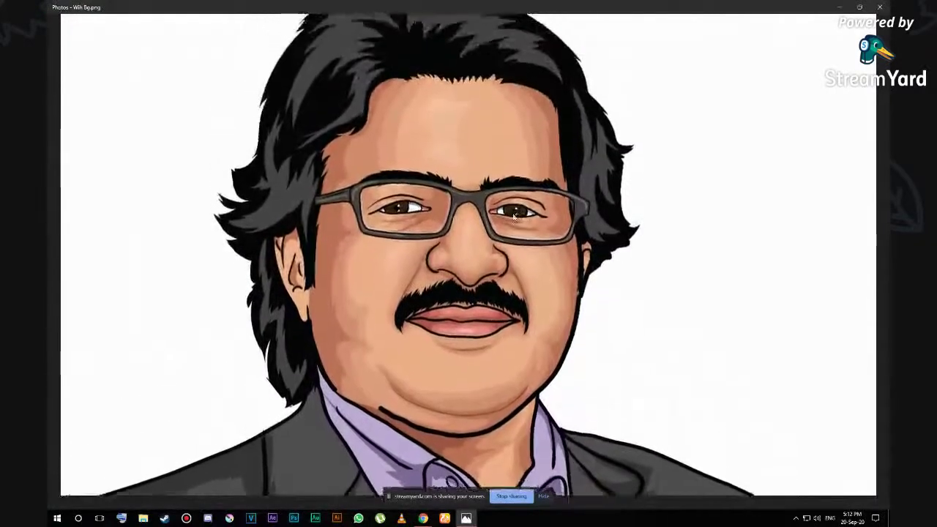
{"action": "scroll", "coordinate": [677, 367], "scroll_direction": "down", "scroll_amount": 3}
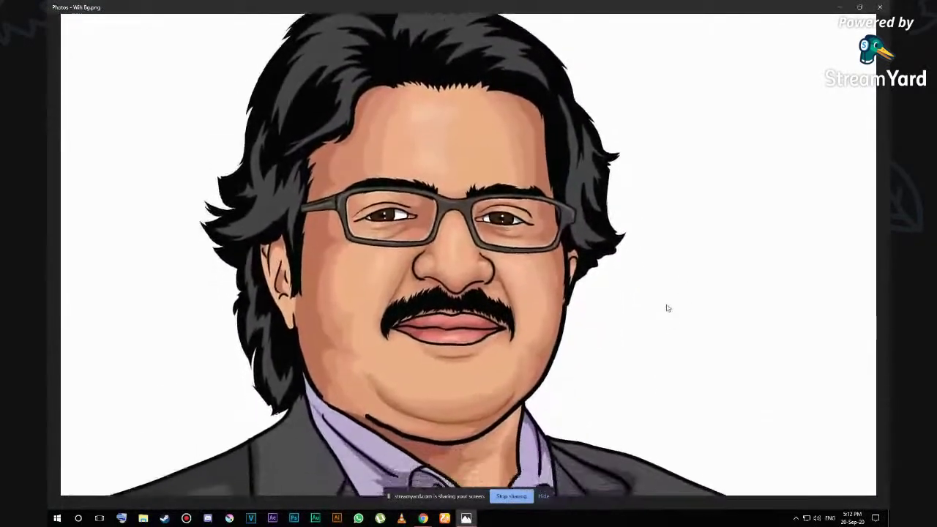
{"action": "scroll", "coordinate": [667, 366], "scroll_direction": "down", "scroll_amount": 2}
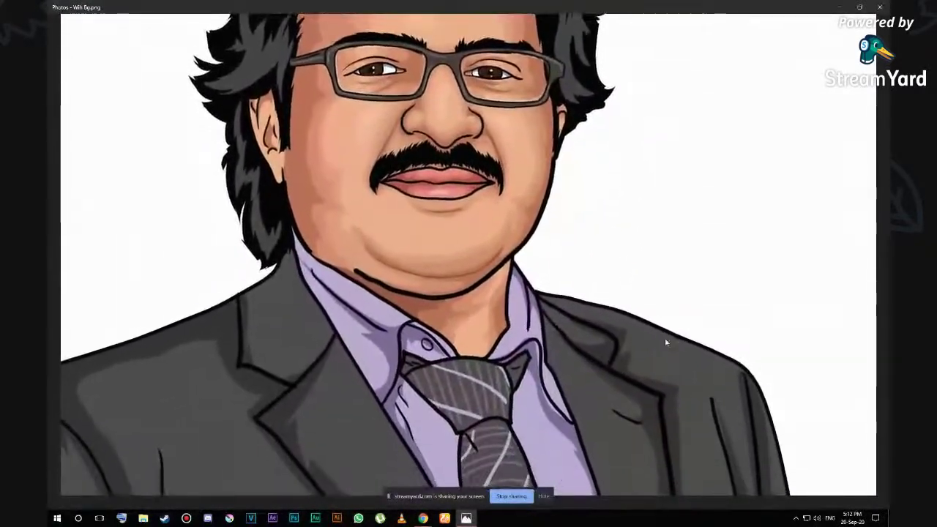
{"action": "scroll", "coordinate": [668, 377], "scroll_direction": "down", "scroll_amount": 1}
{"action": "scroll", "coordinate": [677, 395], "scroll_direction": "down", "scroll_amount": 1}
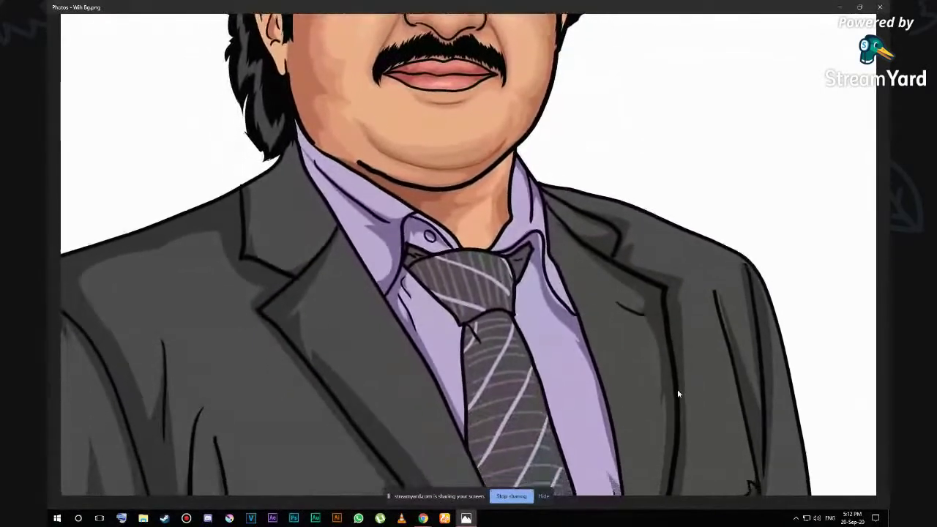
{"action": "scroll", "coordinate": [679, 399], "scroll_direction": "down", "scroll_amount": 1}
{"action": "scroll", "coordinate": [681, 400], "scroll_direction": "down", "scroll_amount": 1}
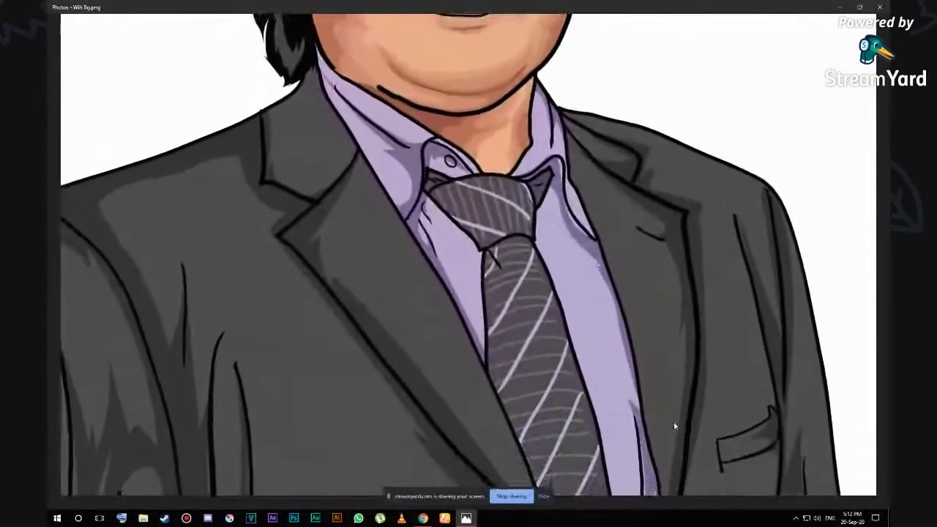
{"action": "scroll", "coordinate": [673, 425], "scroll_direction": "down", "scroll_amount": 1}
{"action": "scroll", "coordinate": [679, 397], "scroll_direction": "down", "scroll_amount": 1}
{"action": "scroll", "coordinate": [685, 389], "scroll_direction": "down", "scroll_amount": 1}
{"action": "scroll", "coordinate": [687, 381], "scroll_direction": "down", "scroll_amount": 2}
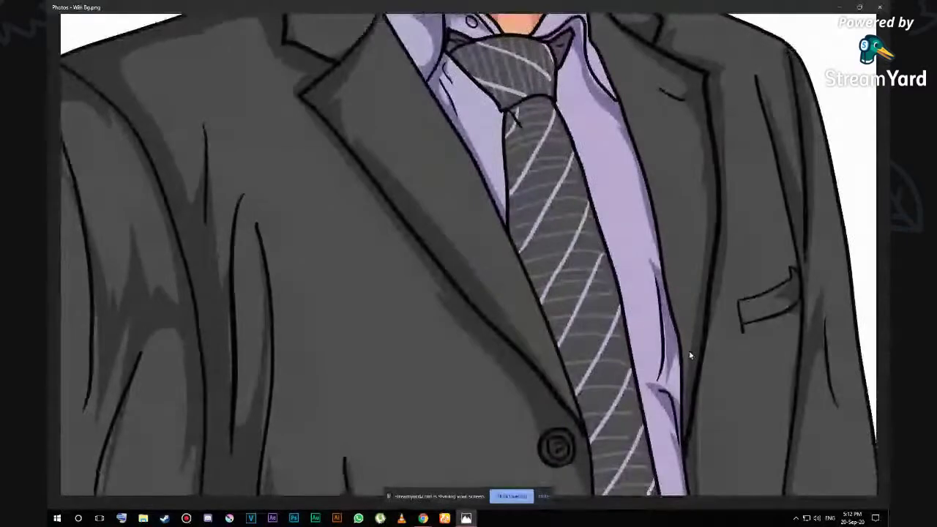
{"action": "scroll", "coordinate": [689, 351], "scroll_direction": "down", "scroll_amount": 1}
{"action": "left_click", "coordinate": [545, 500]}
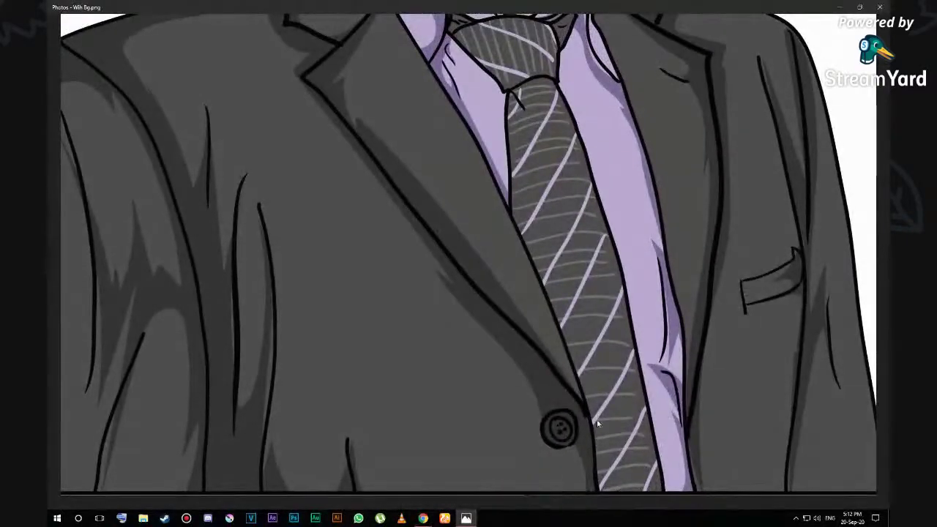
{"action": "scroll", "coordinate": [593, 397], "scroll_direction": "down", "scroll_amount": 2}
{"action": "scroll", "coordinate": [596, 400], "scroll_direction": "down", "scroll_amount": 3}
{"action": "scroll", "coordinate": [594, 397], "scroll_direction": "down", "scroll_amount": 1}
{"action": "scroll", "coordinate": [588, 399], "scroll_direction": "up", "scroll_amount": 2}
{"action": "scroll", "coordinate": [588, 399], "scroll_direction": "up", "scroll_amount": 1}
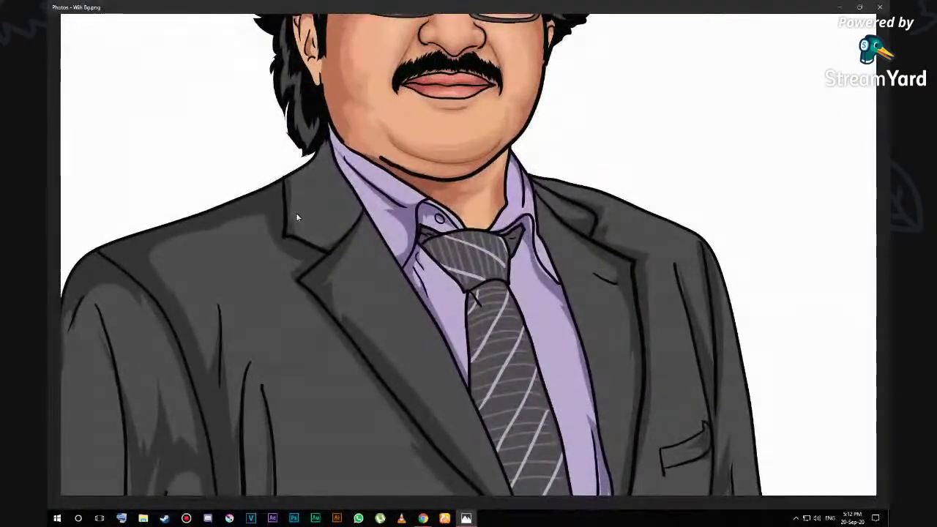
Step: Pan to the face and glasses, zoom back out, close Photos and begin ending the StreamYard broadcast
{"action": "left_click_drag", "start_coordinate": [403, 153], "coordinate": [428, 250]}
{"action": "scroll", "coordinate": [429, 250], "scroll_direction": "down", "scroll_amount": 1}
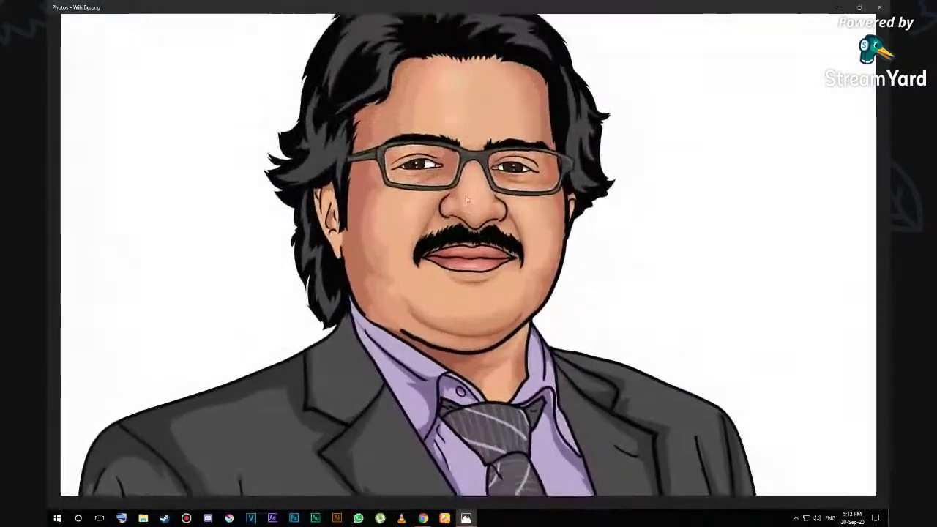
{"action": "scroll", "coordinate": [439, 241], "scroll_direction": "down", "scroll_amount": 1}
{"action": "scroll", "coordinate": [482, 223], "scroll_direction": "down", "scroll_amount": 1}
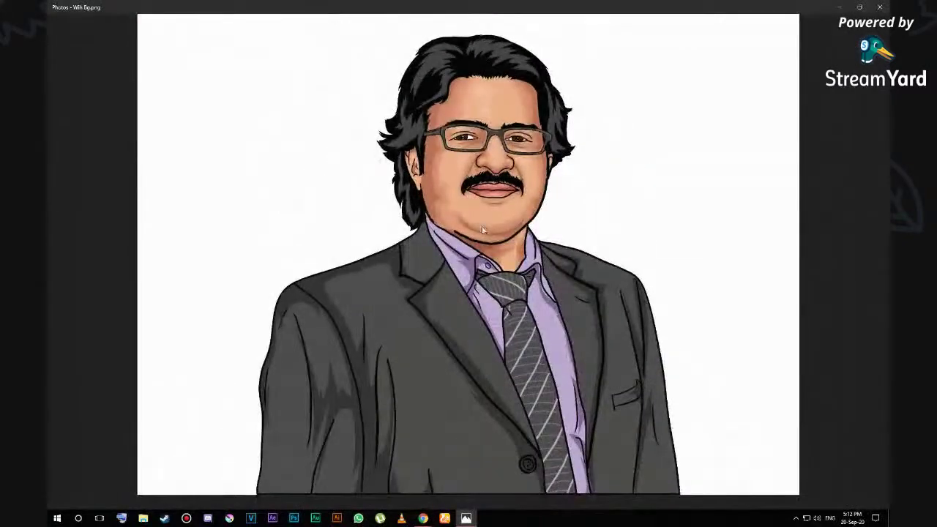
{"action": "left_click", "coordinate": [879, 7]}
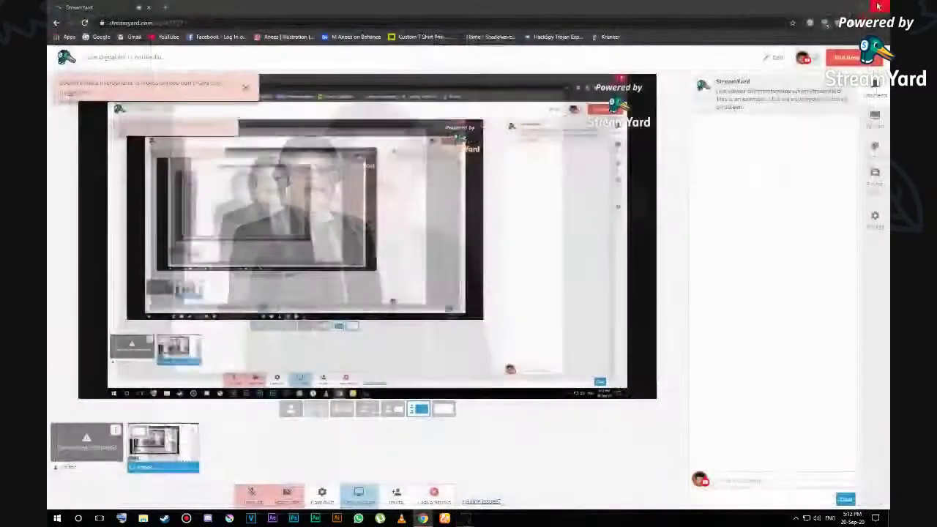
{"action": "left_click", "coordinate": [851, 61]}
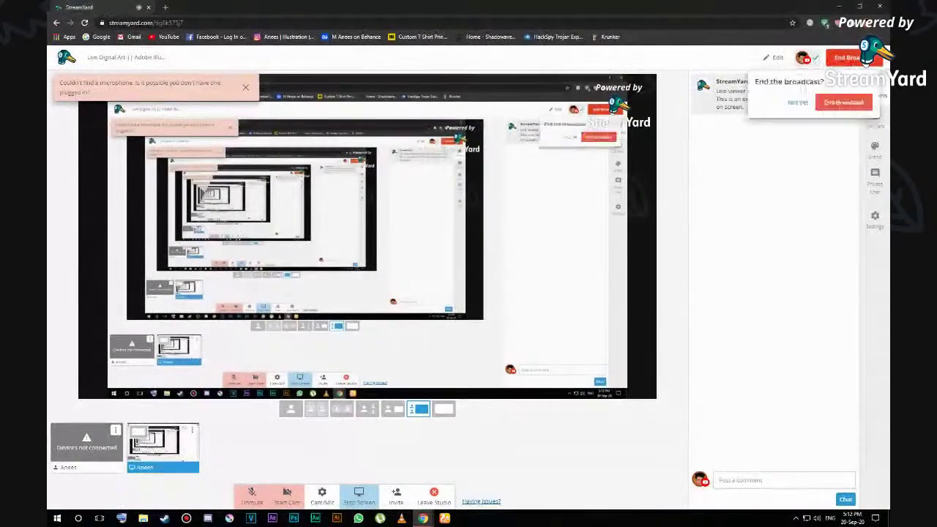